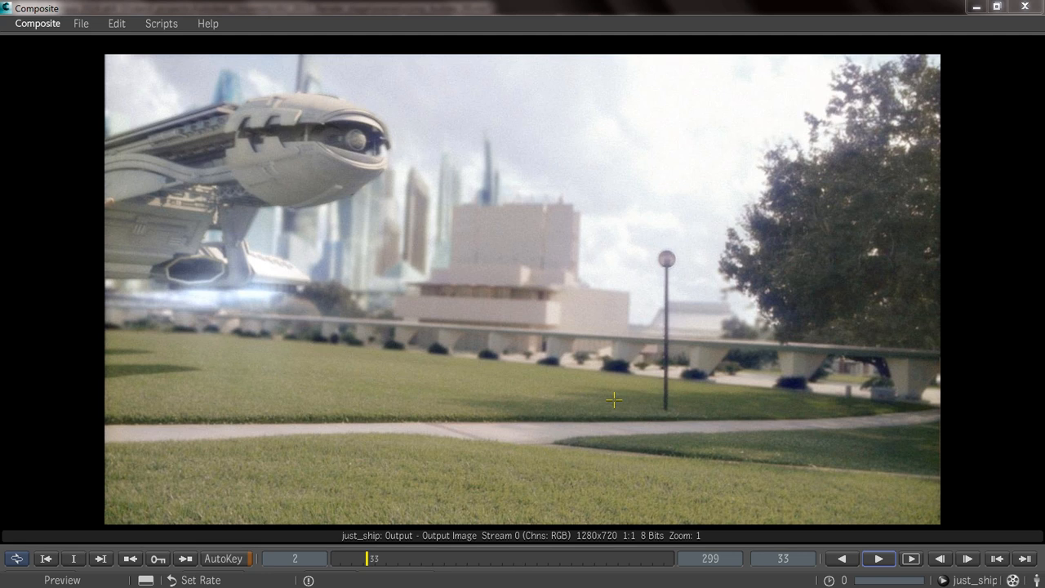
Play back the just_ship composite, stop it once the ship has passed overhead, and switch to Autodesk Maya.
{"action": "left_click", "coordinate": [879, 560]}
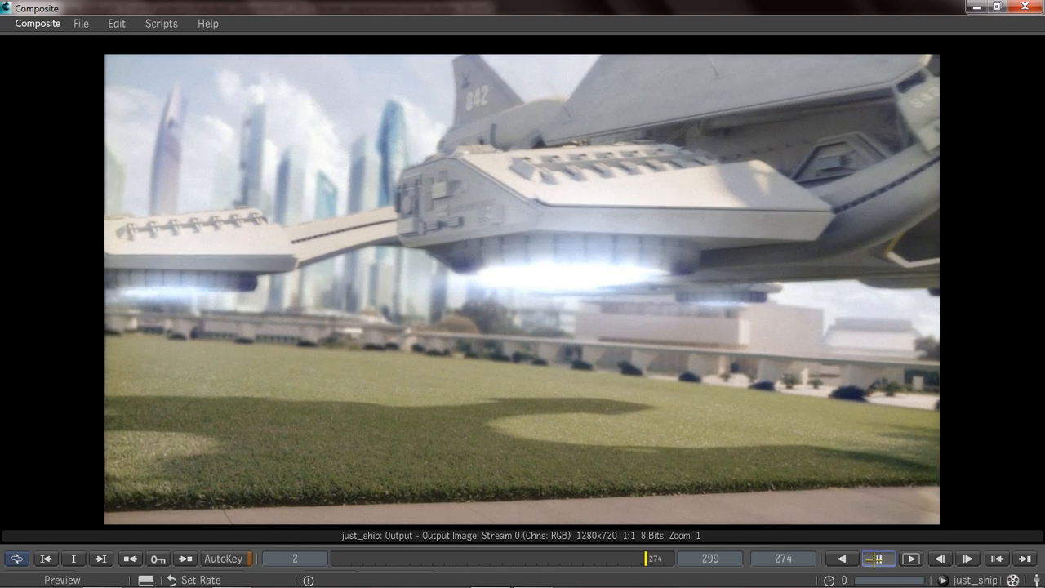
{"action": "left_click", "coordinate": [876, 558]}
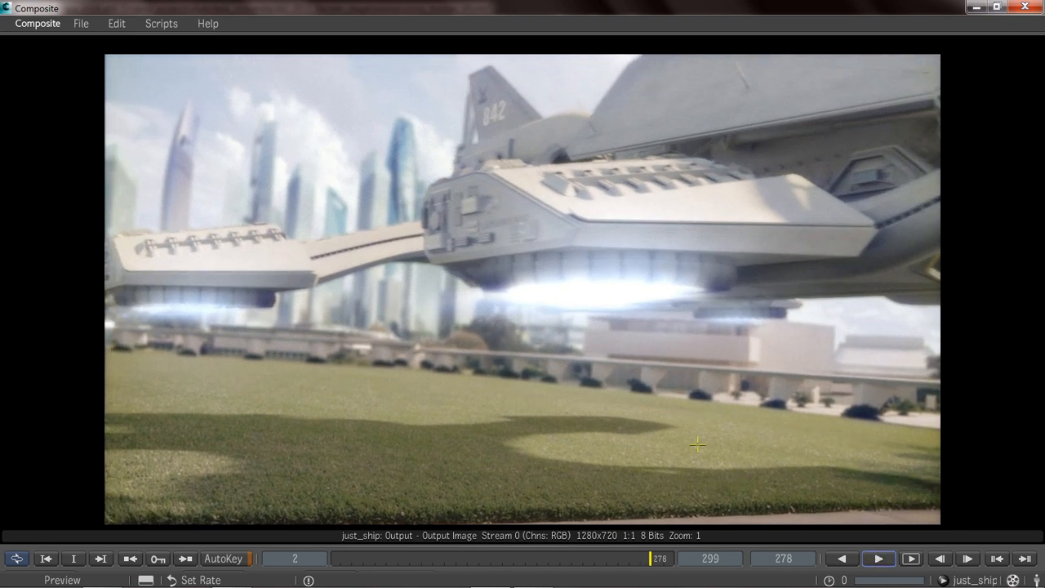
{"action": "key", "text": "alt+Tab"}
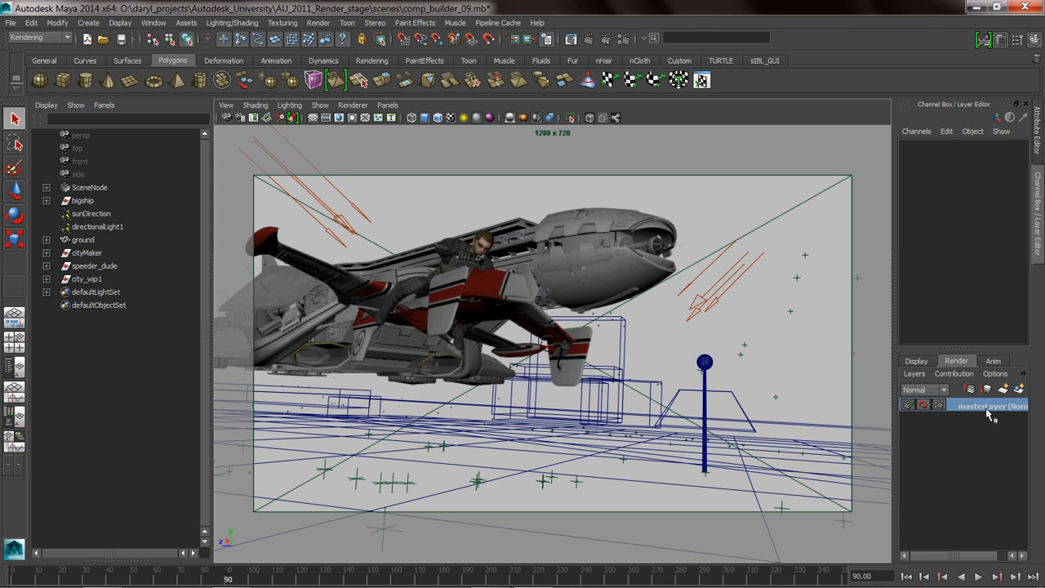
Create a new empty render layer, make it active and add the sunDirection light to it.
{"action": "left_click", "coordinate": [1005, 390]}
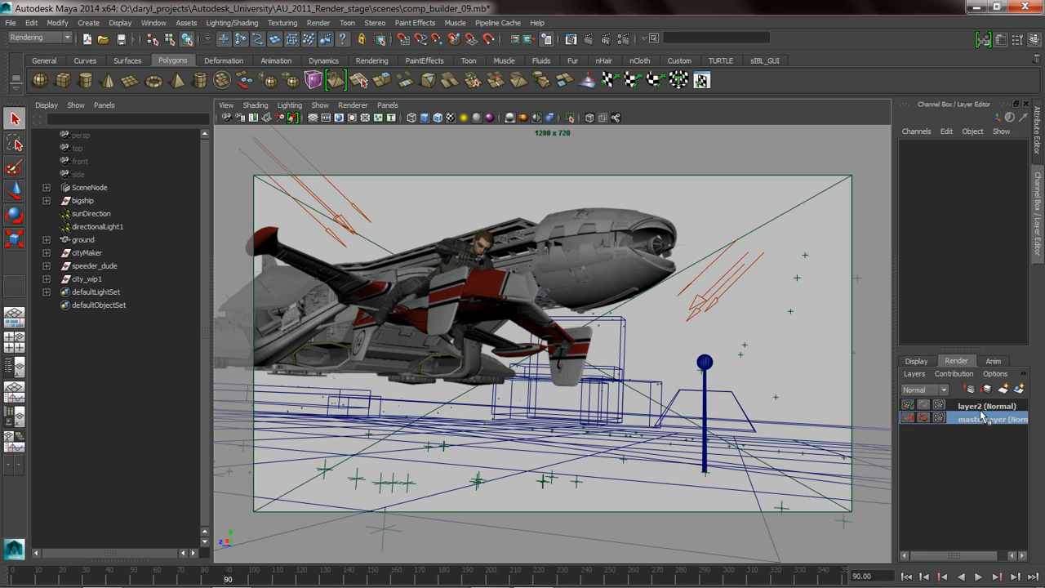
{"action": "left_click", "coordinate": [984, 407]}
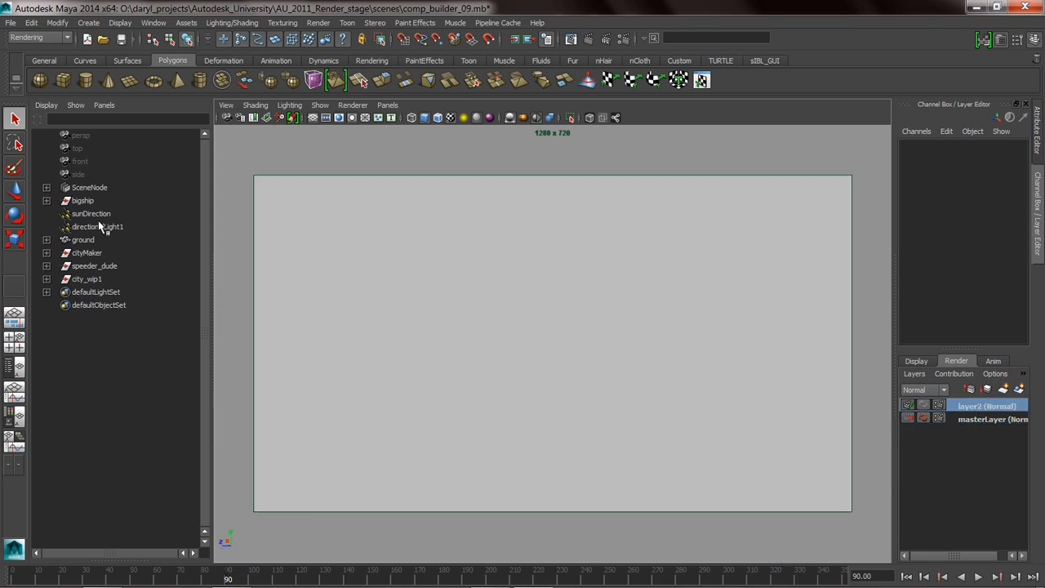
{"action": "left_click", "coordinate": [92, 213]}
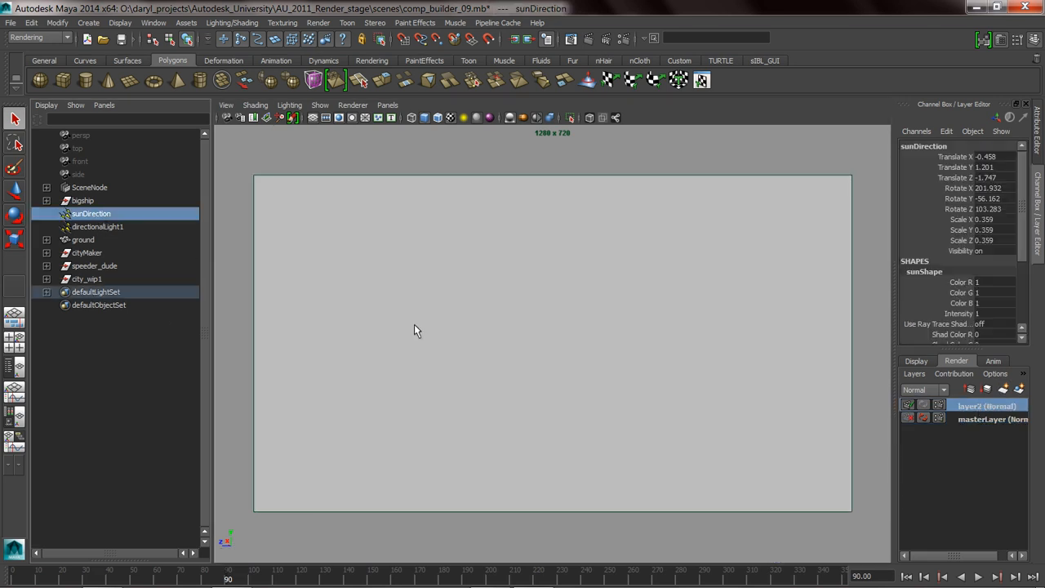
{"action": "right_click", "coordinate": [979, 412]}
{"action": "left_click", "coordinate": [978, 427]}
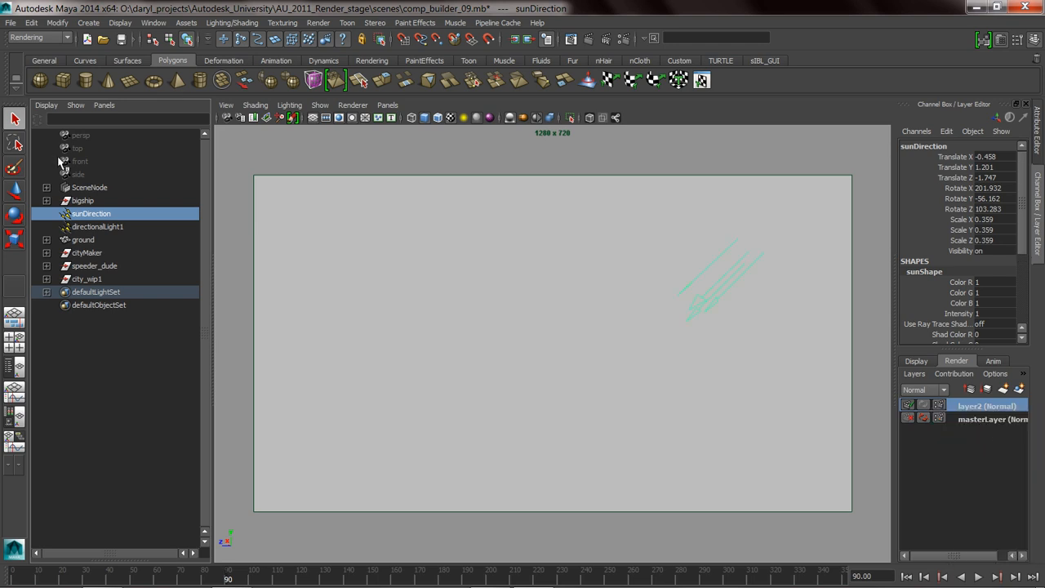
Add the bigship object to the new render layer.
{"action": "left_click", "coordinate": [90, 201]}
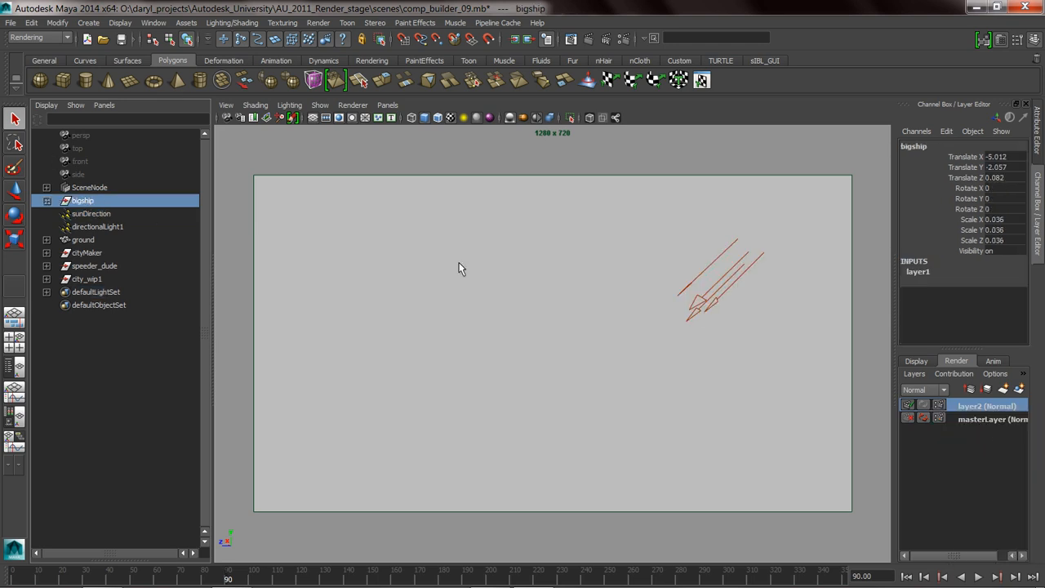
{"action": "right_click", "coordinate": [972, 405]}
{"action": "left_click", "coordinate": [980, 431]}
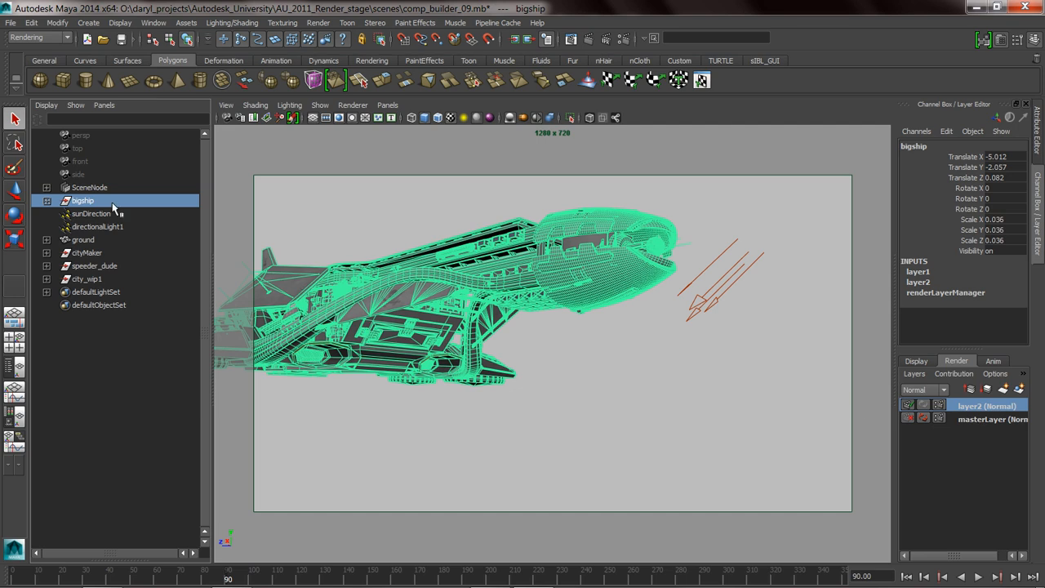
Add SceneNode, ground and speeder_dude together to the new render layer, leaving cityMaker out.
{"action": "left_click", "coordinate": [88, 188]}
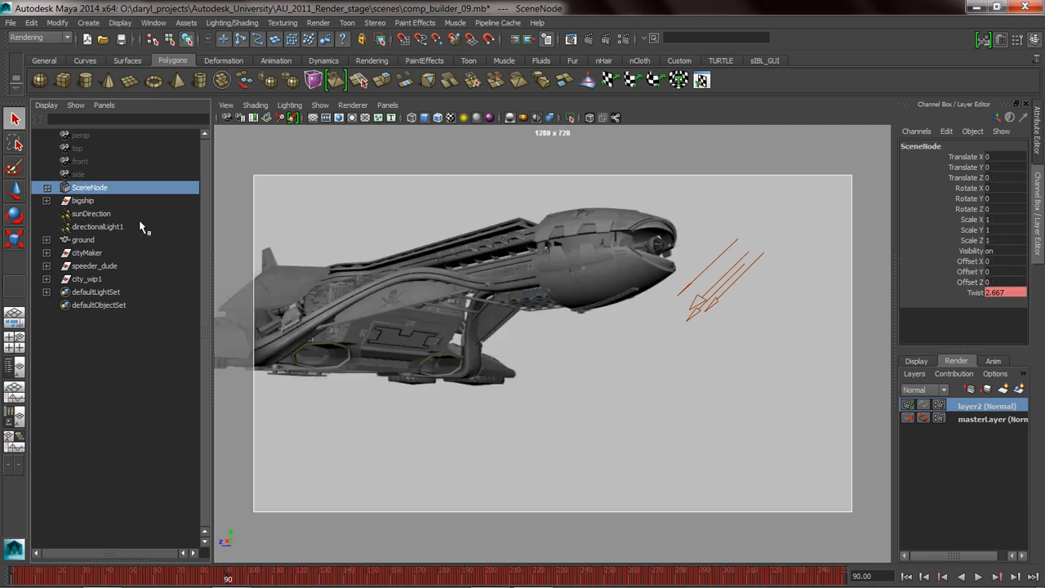
{"action": "left_click", "coordinate": [85, 240], "text": "ctrl"}
{"action": "left_click", "coordinate": [88, 253], "text": "ctrl"}
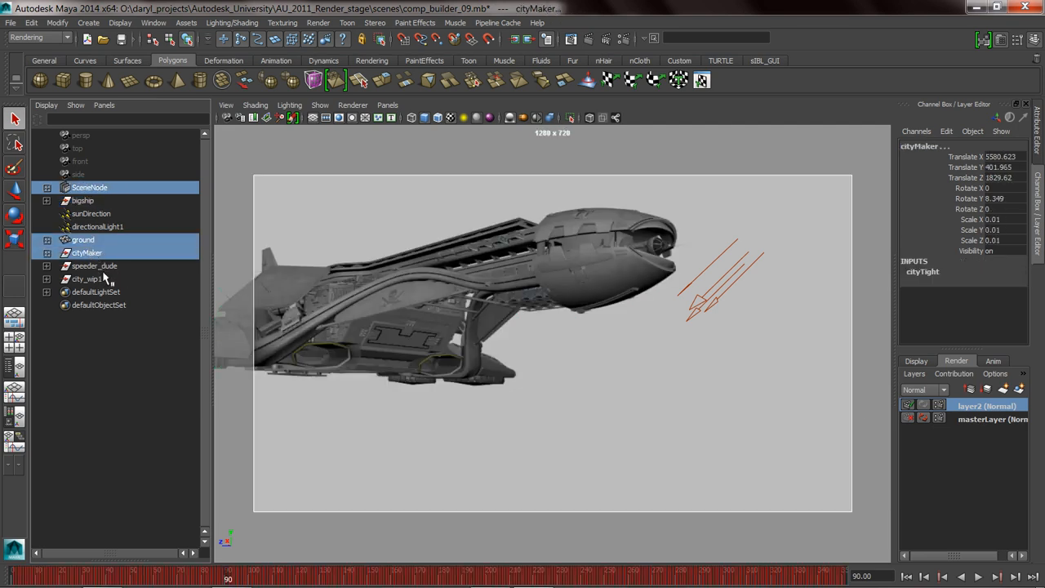
{"action": "left_click", "coordinate": [90, 254], "text": "ctrl"}
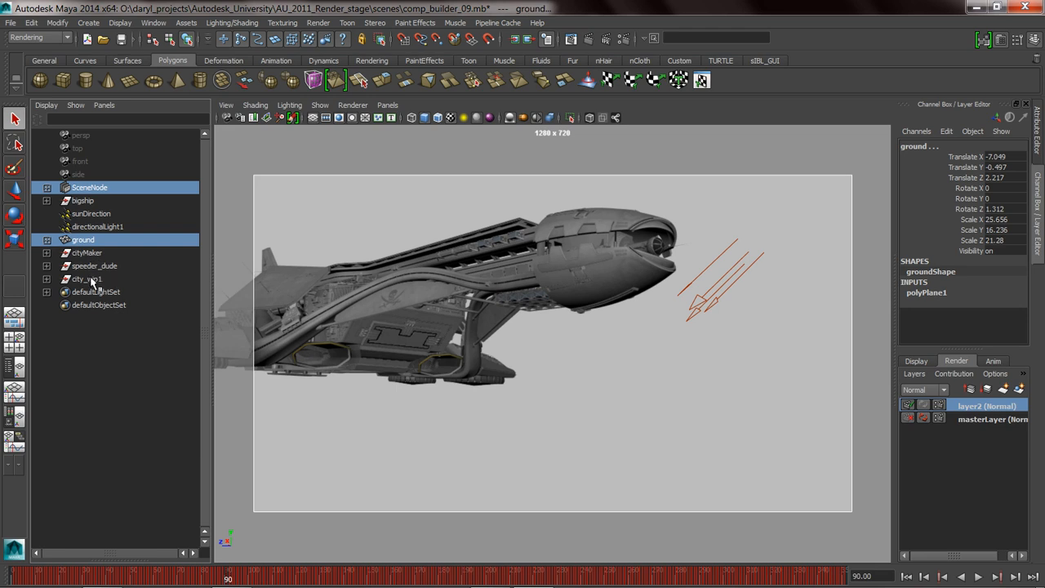
{"action": "left_click", "coordinate": [97, 266], "text": "ctrl"}
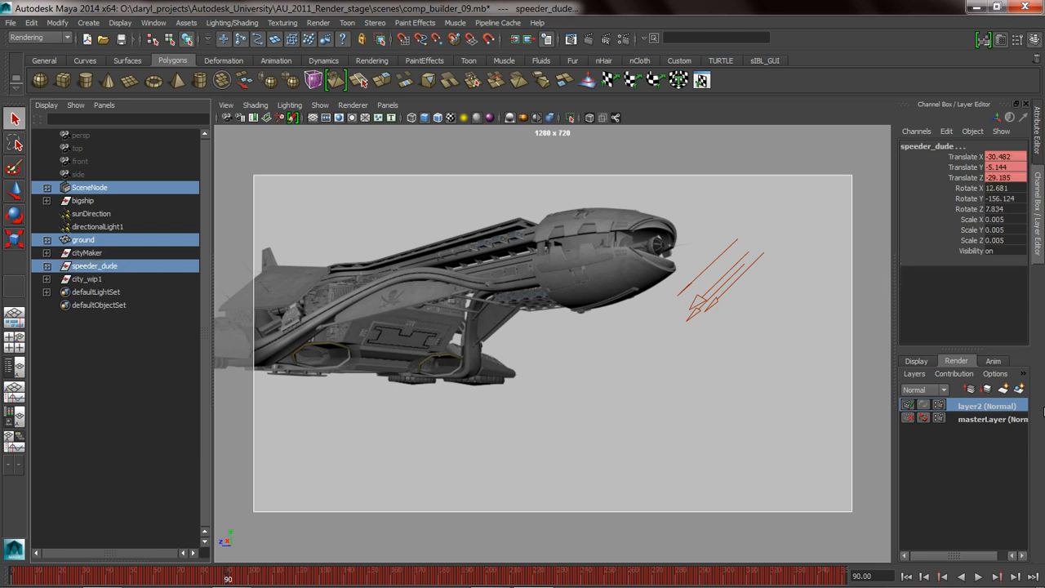
{"action": "right_click", "coordinate": [986, 408]}
{"action": "left_click", "coordinate": [992, 426]}
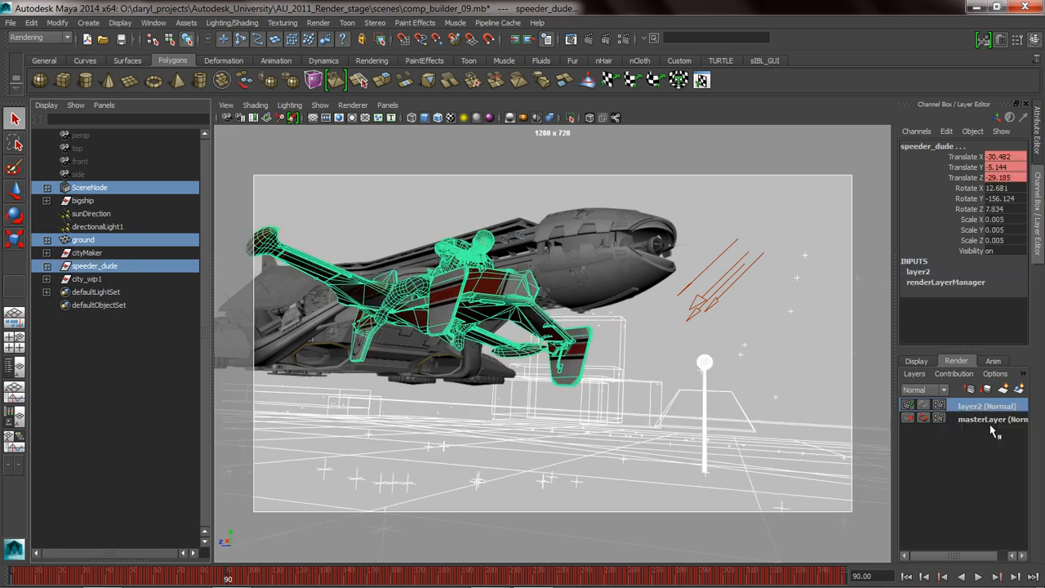
Rename the new render layer as bg.
{"action": "double_click", "coordinate": [988, 405]}
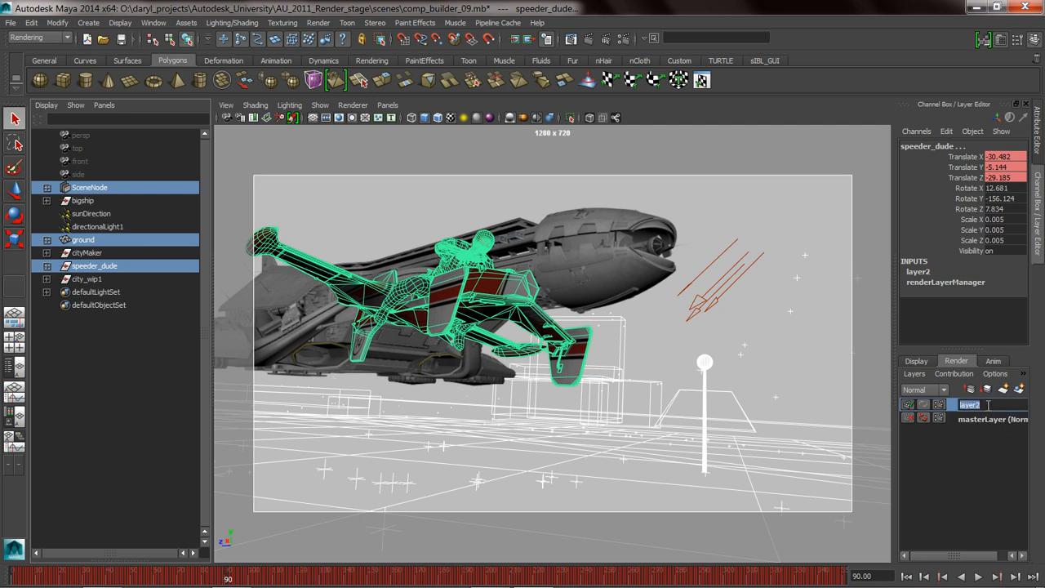
{"action": "type", "text": "bg"}
{"action": "key", "text": "Return"}
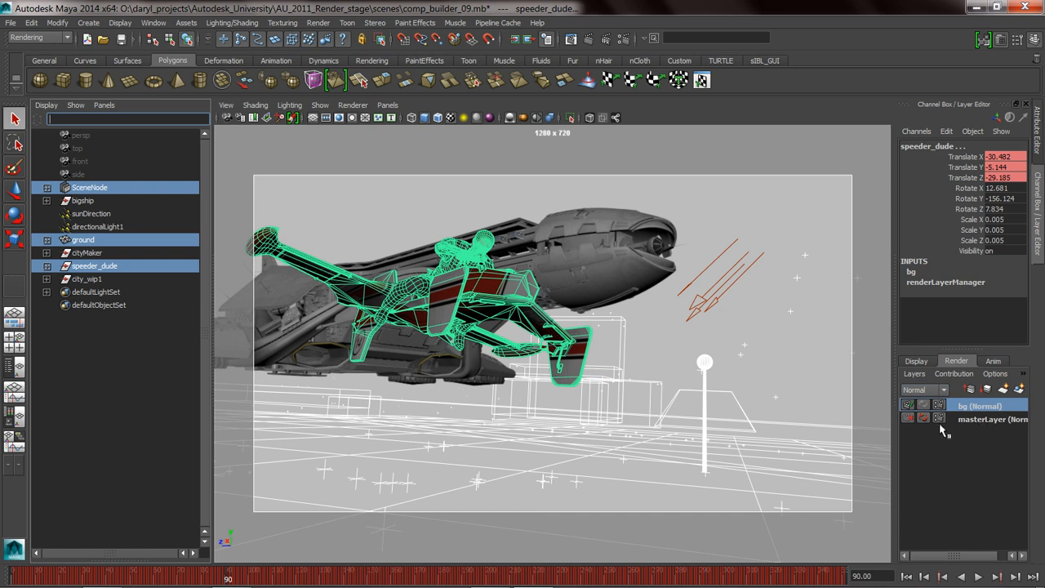
Assign a plain Lambert material to the speeder in the bg layer and compare the result with masterLayer.
{"action": "left_click", "coordinate": [583, 360]}
{"action": "right_click_drag", "start_coordinate": [580, 290], "coordinate": [696, 498]}
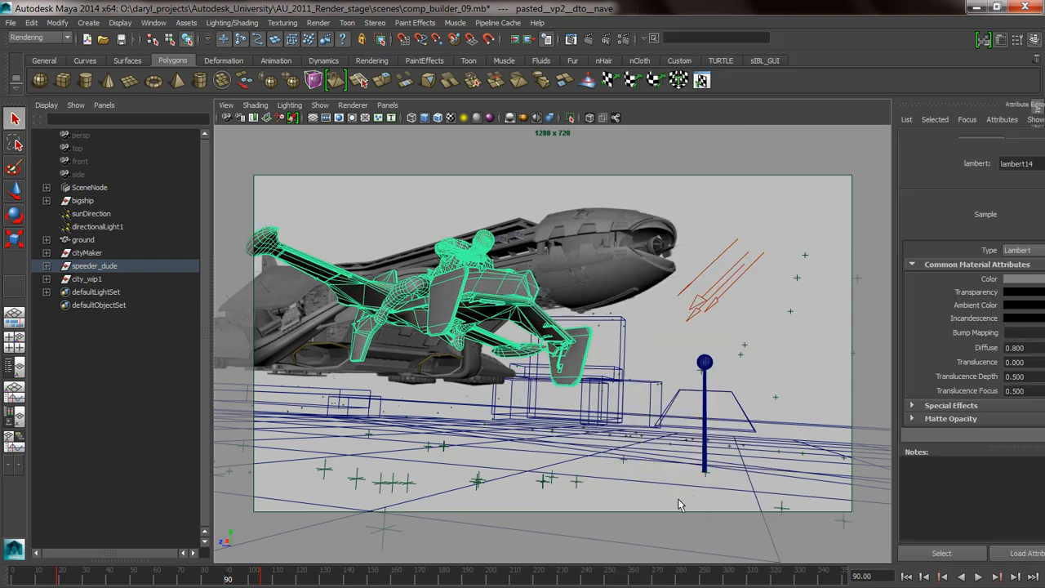
{"action": "left_click", "coordinate": [643, 211]}
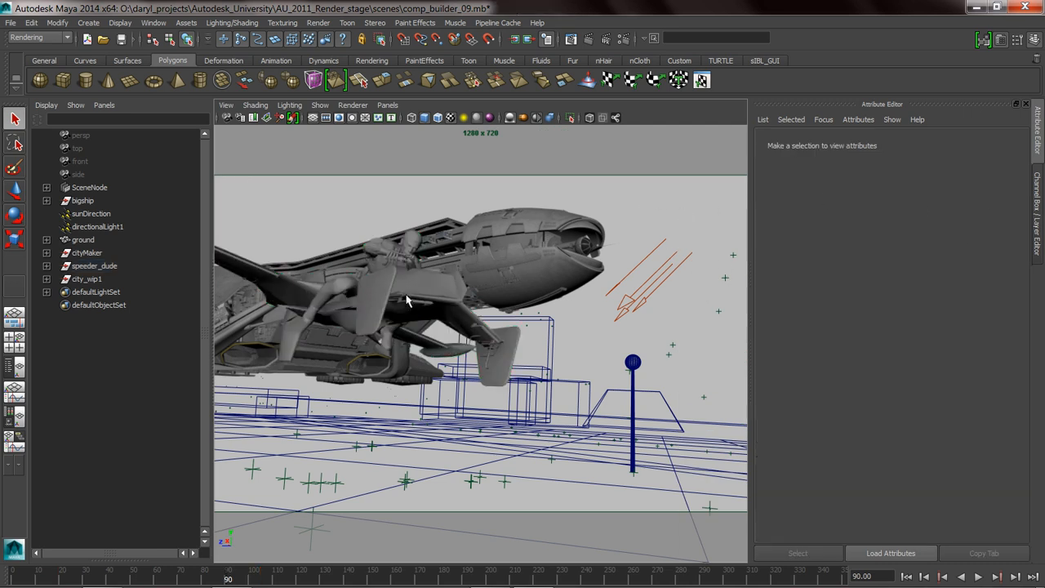
{"action": "left_click", "coordinate": [1038, 250]}
{"action": "left_click", "coordinate": [983, 405]}
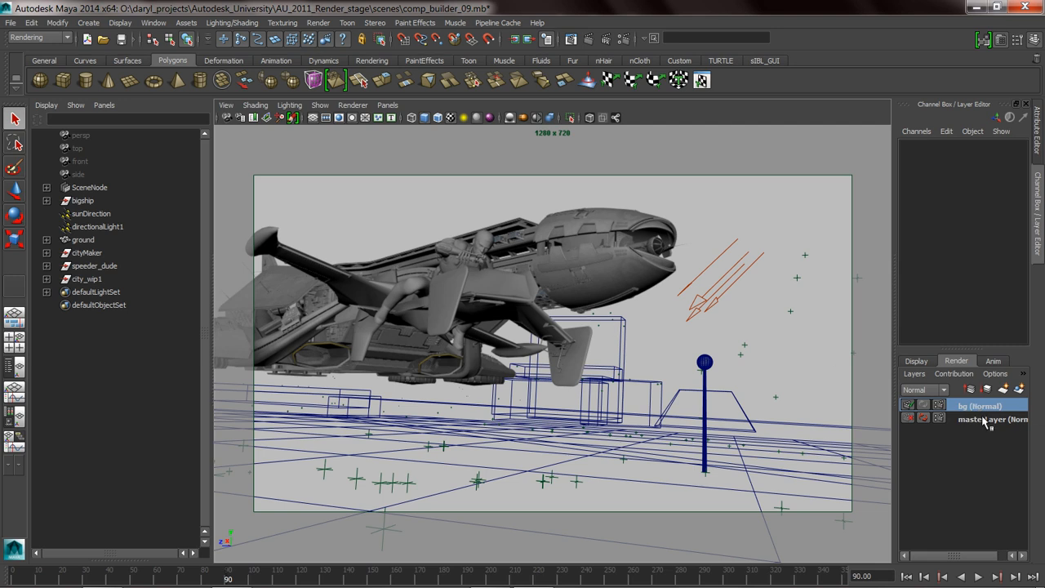
{"action": "left_click", "coordinate": [987, 420]}
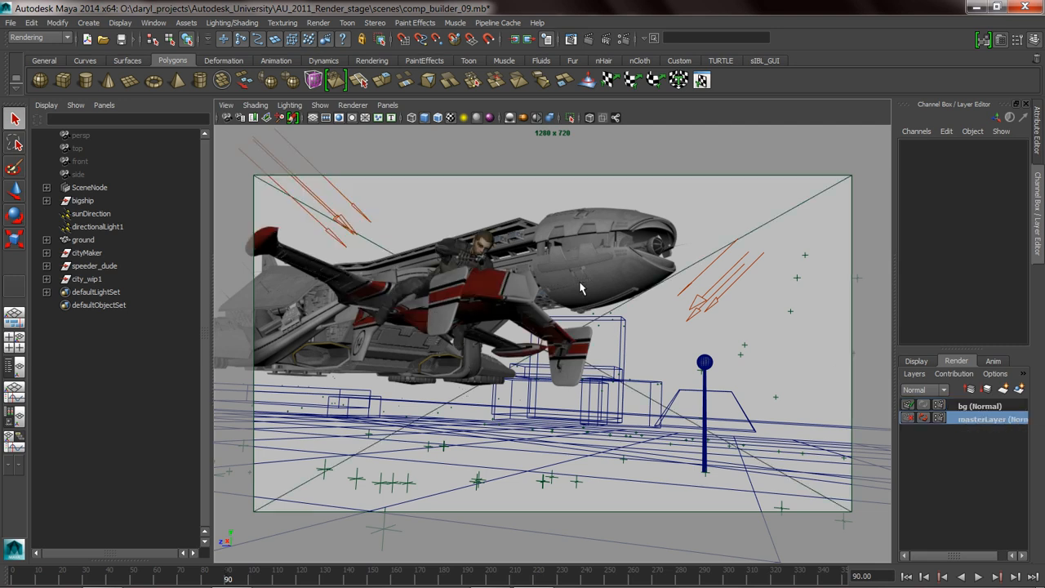
{"action": "left_click", "coordinate": [980, 406]}
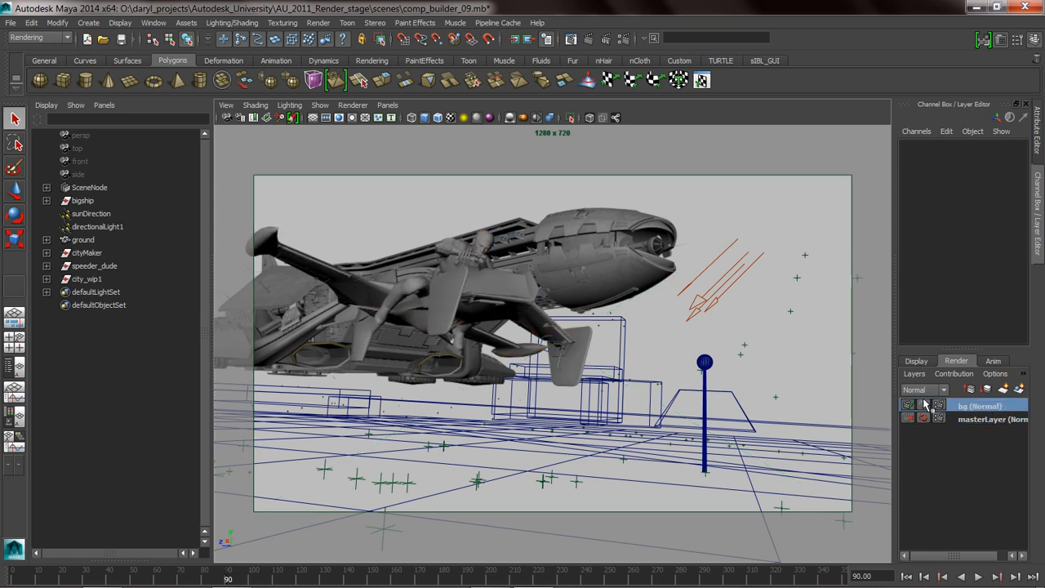
Create a layer override on the sunDirection light's intensity in the bg layer and set it to 2.
{"action": "left_click", "coordinate": [719, 310]}
{"action": "left_click", "coordinate": [1038, 148]}
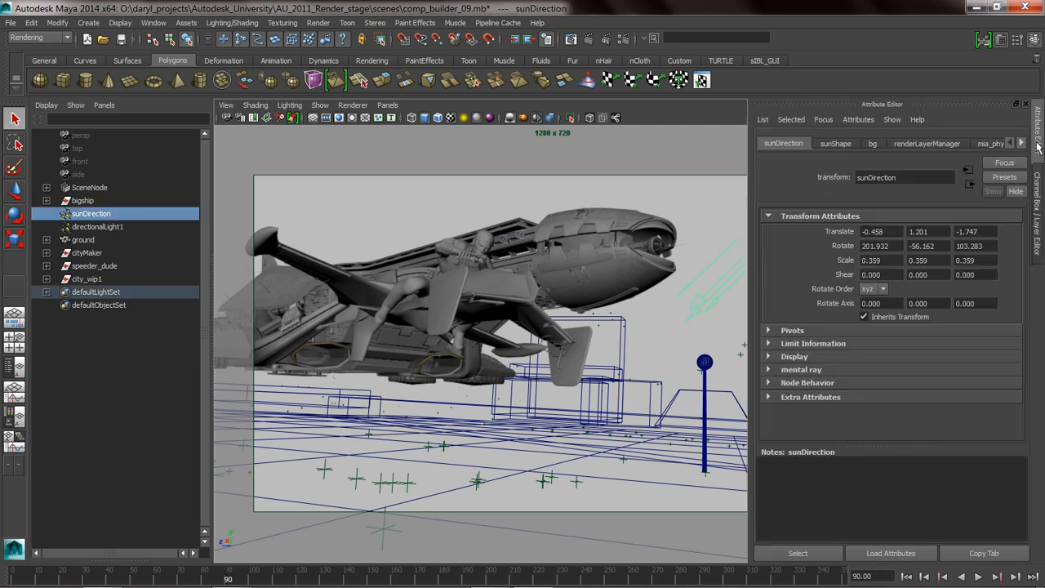
{"action": "left_click", "coordinate": [838, 144]}
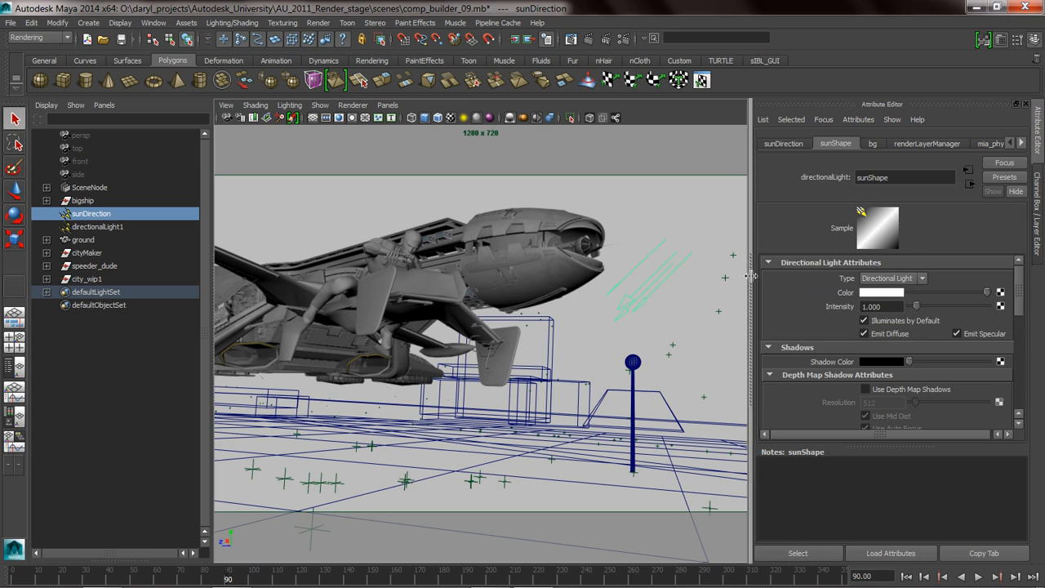
{"action": "right_click", "coordinate": [838, 309]}
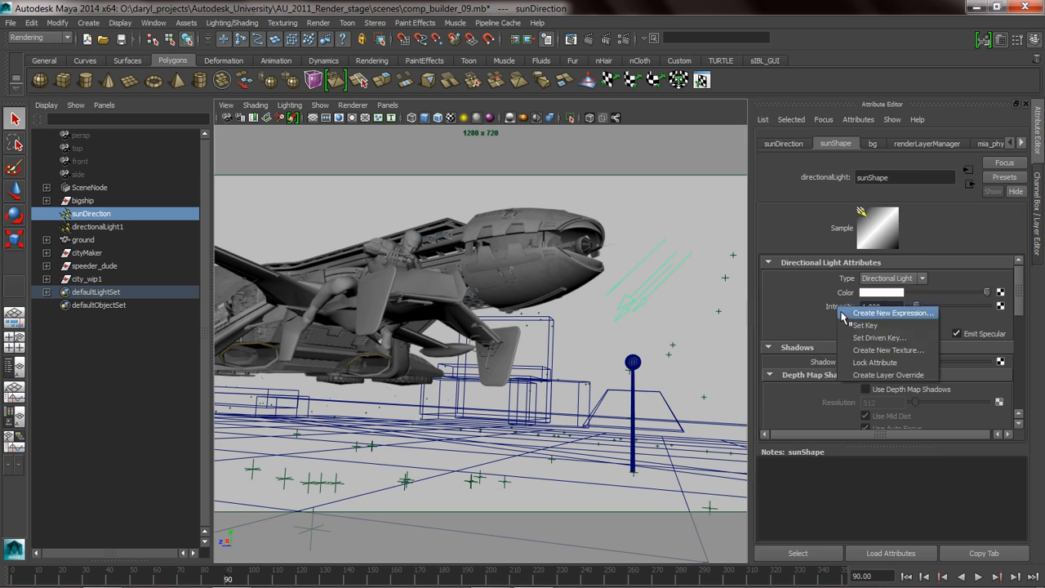
{"action": "left_click", "coordinate": [881, 375]}
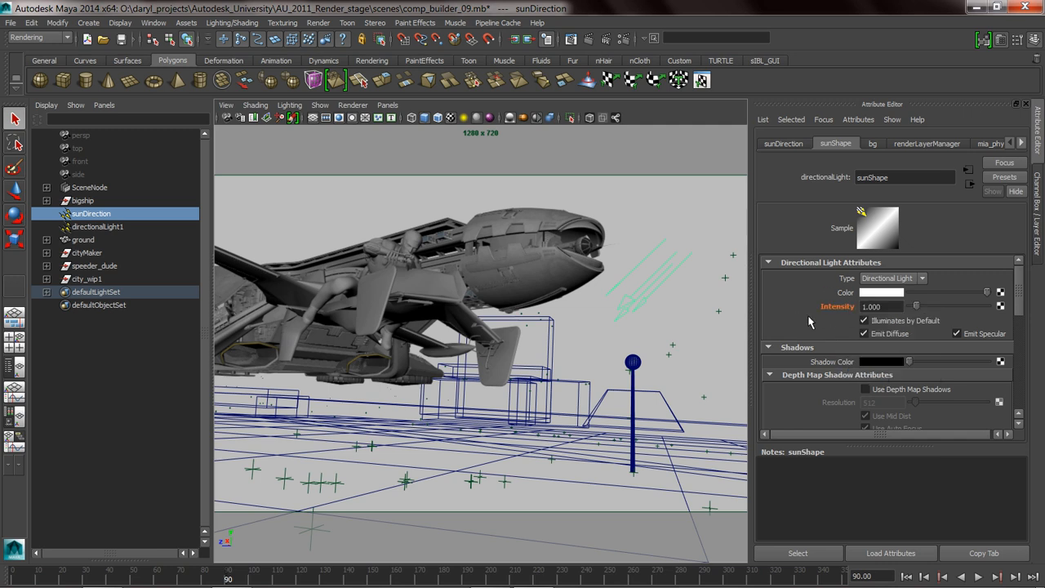
{"action": "double_click", "coordinate": [887, 307]}
{"action": "type", "text": "2"}
{"action": "key", "text": "Return"}
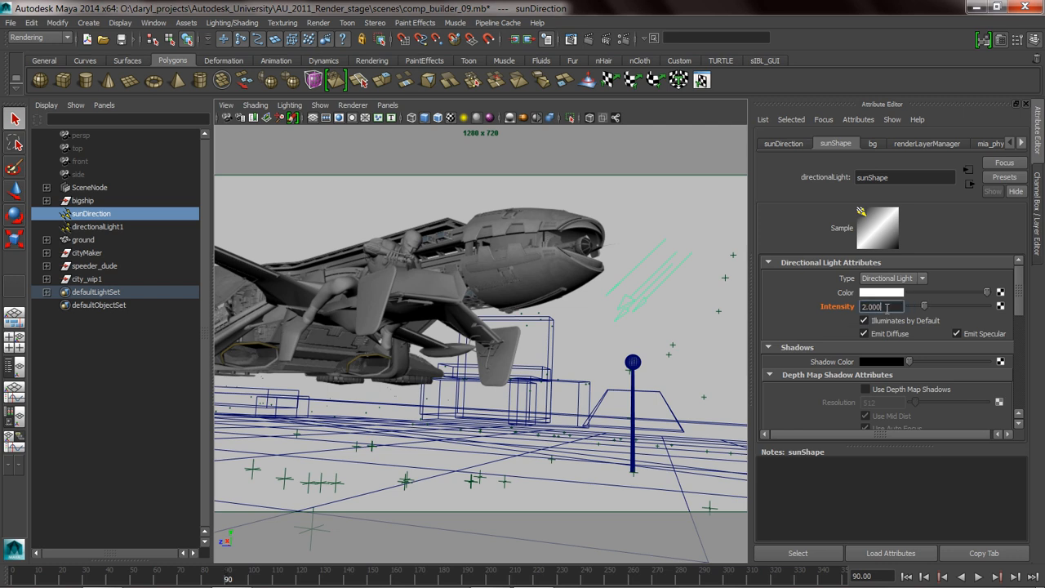
Check the sunDirection light's intensity in masterLayer, then set its intensity to 1 in the bg layer.
{"action": "left_click", "coordinate": [1039, 231]}
{"action": "left_click", "coordinate": [991, 419]}
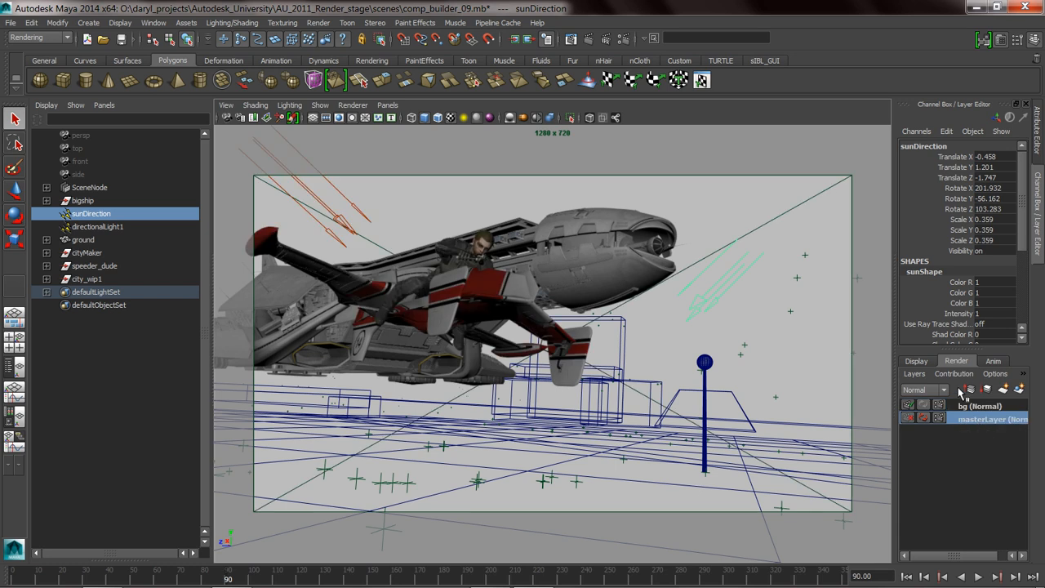
{"action": "left_click", "coordinate": [963, 314]}
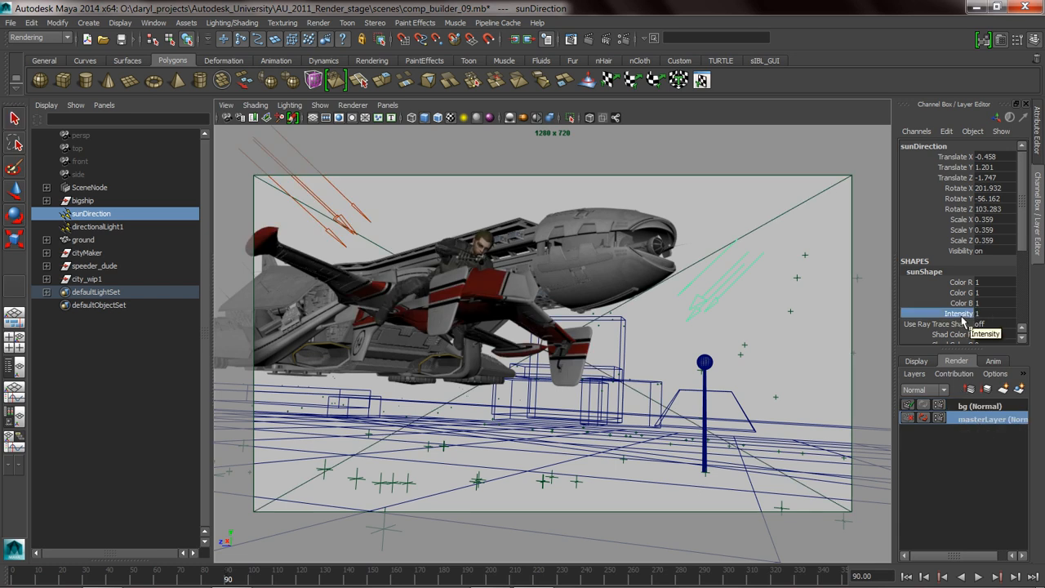
{"action": "left_click", "coordinate": [980, 411]}
{"action": "left_click", "coordinate": [990, 316]}
{"action": "key", "text": "BackSpace"}
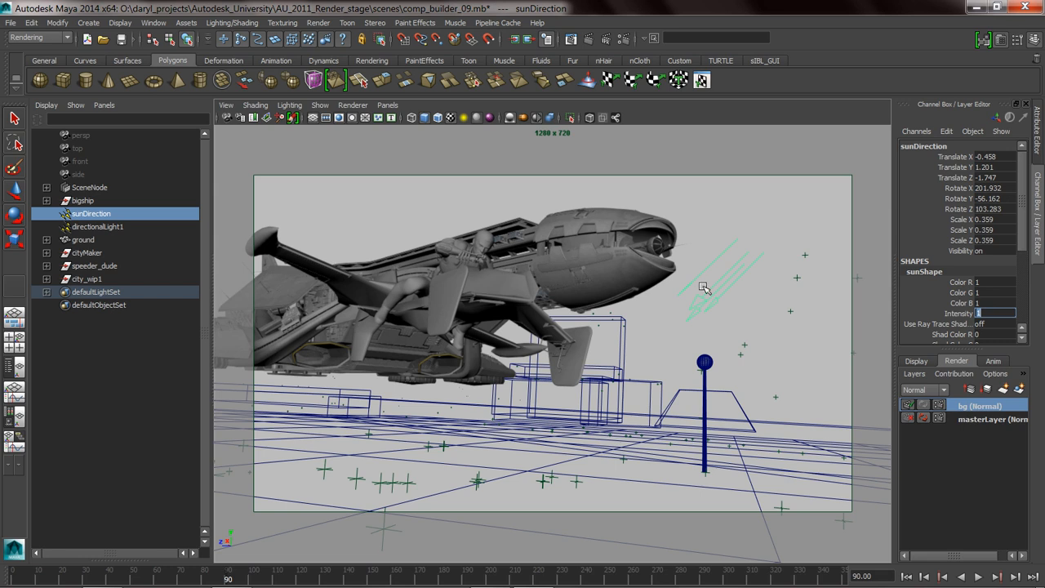
{"action": "left_click", "coordinate": [715, 226]}
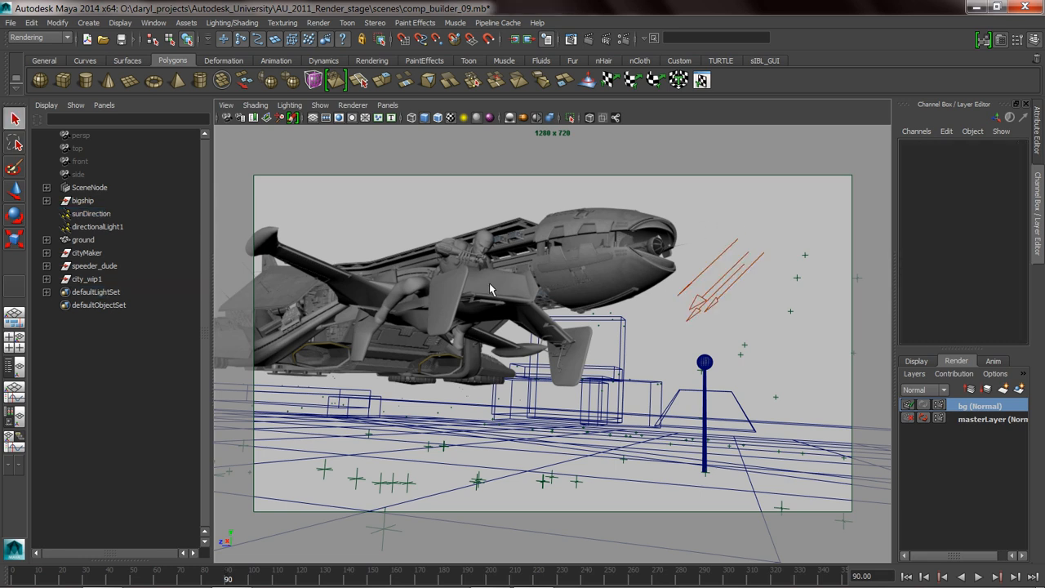
Turn off Primary Visibility in the render stats of the big ship's mesh in the bg layer.
{"action": "left_click", "coordinate": [592, 264]}
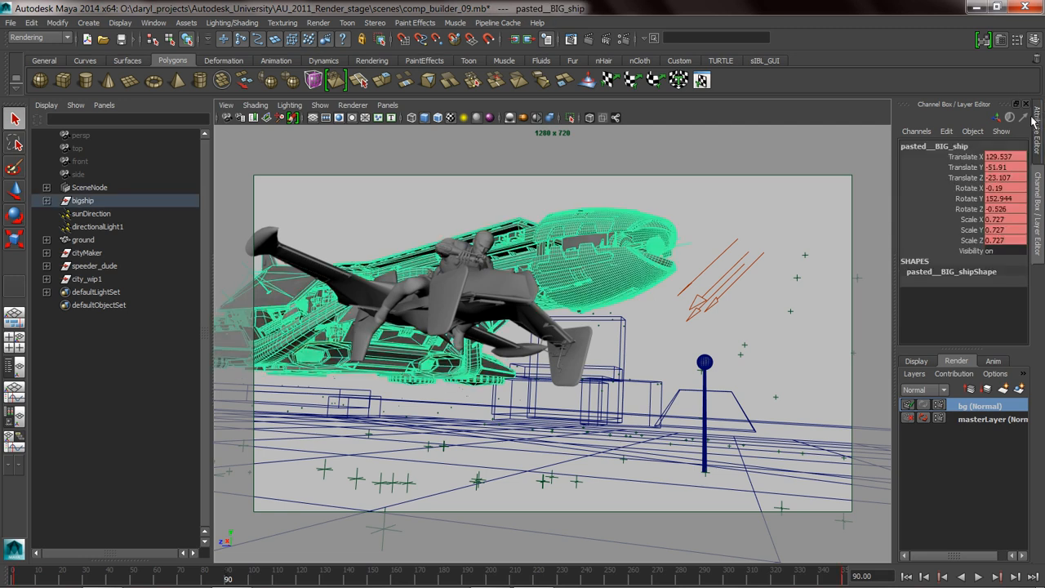
{"action": "left_click", "coordinate": [1039, 126]}
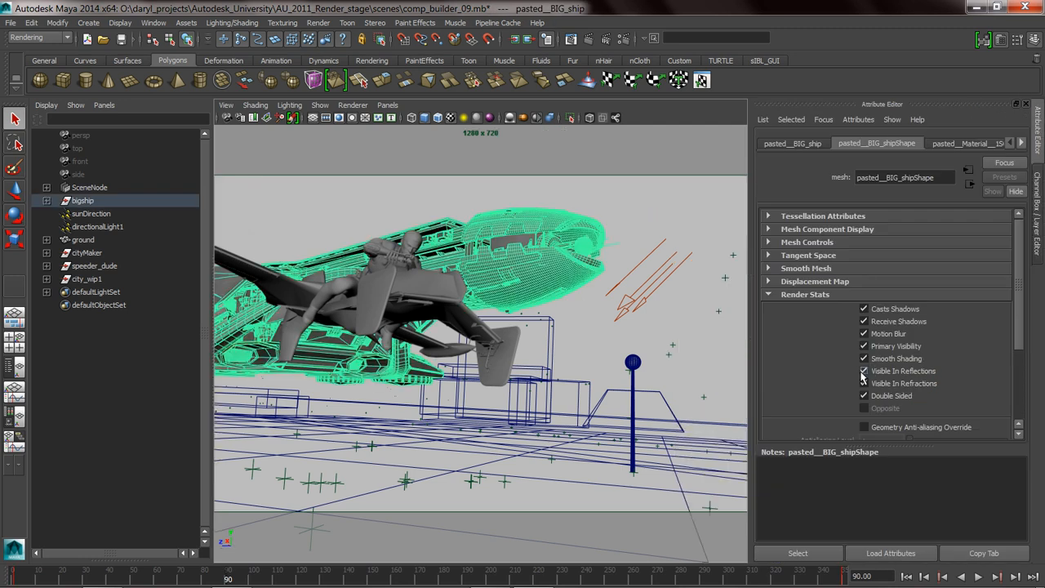
{"action": "left_click", "coordinate": [864, 345]}
{"action": "left_click", "coordinate": [433, 205]}
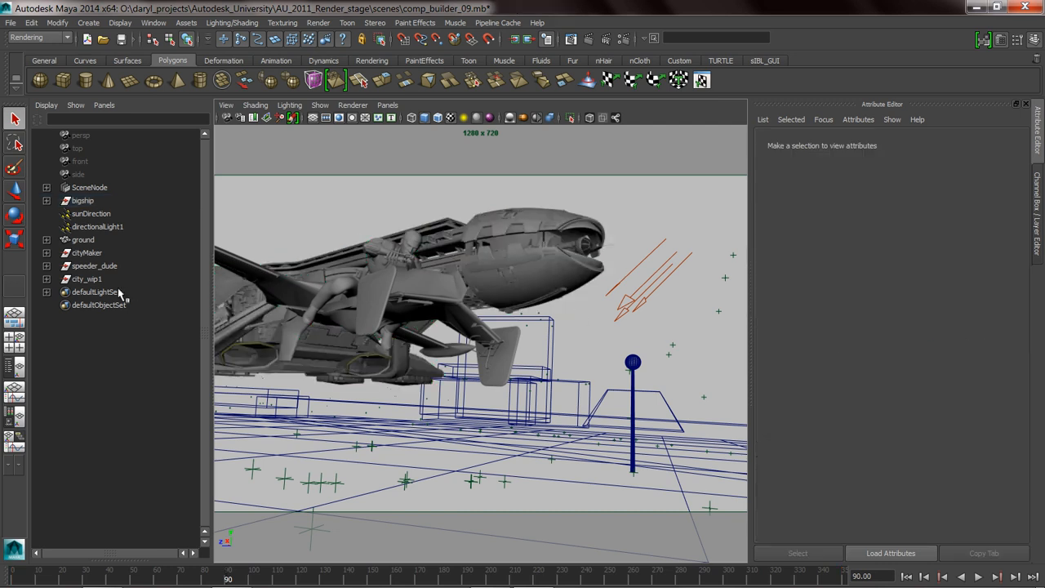
Turn off Primary Visibility for all shapes under speeder_dude in the bg layer using the Attribute Spread Sheet.
{"action": "left_click", "coordinate": [96, 267]}
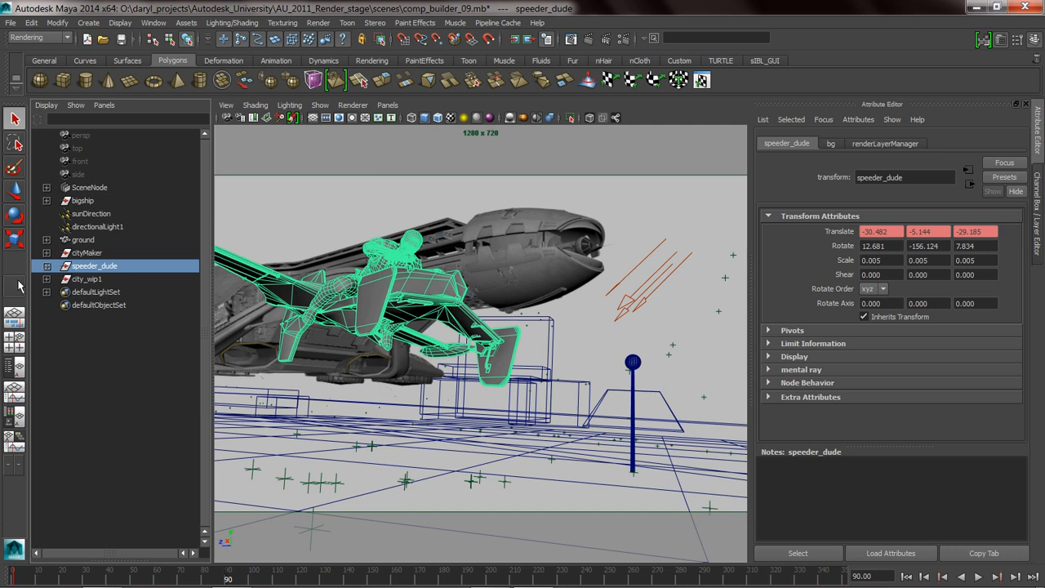
{"action": "left_click", "coordinate": [46, 266]}
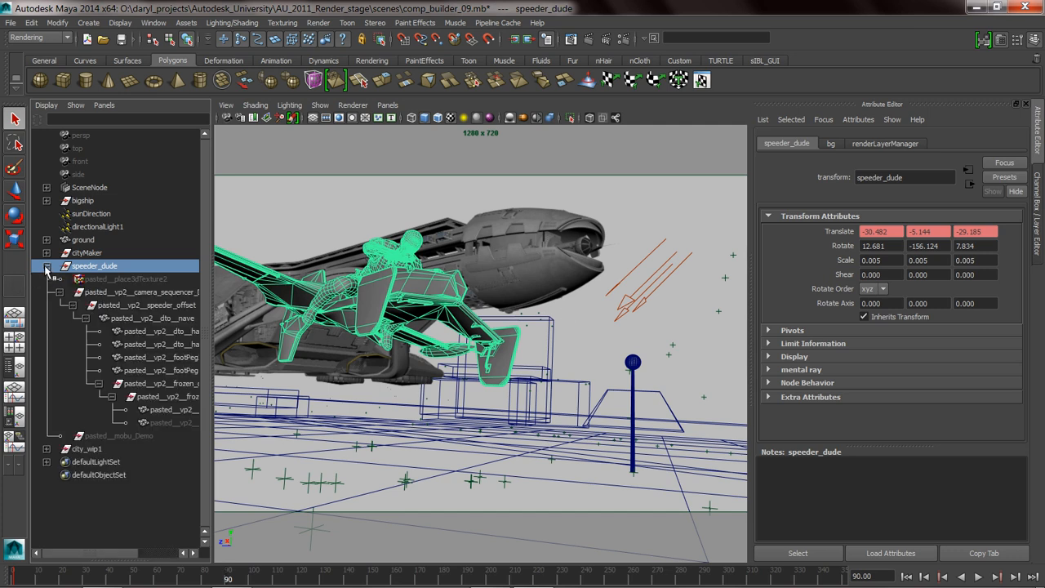
{"action": "left_click", "coordinate": [176, 423], "text": "shift"}
{"action": "key", "text": "space"}
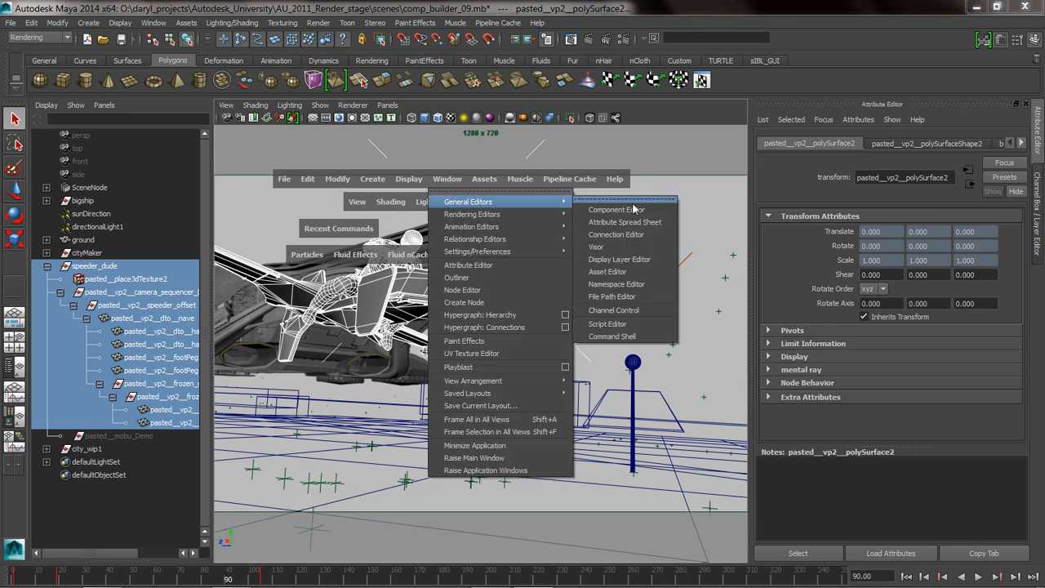
{"action": "left_click", "coordinate": [642, 219]}
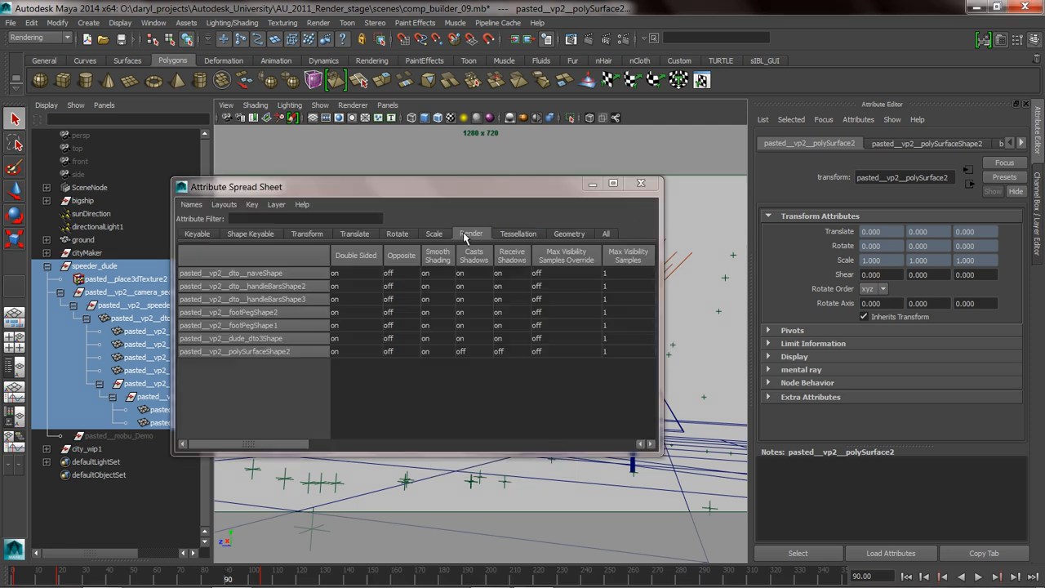
{"action": "left_click_drag", "start_coordinate": [259, 444], "coordinate": [361, 448]}
{"action": "left_click", "coordinate": [558, 258]}
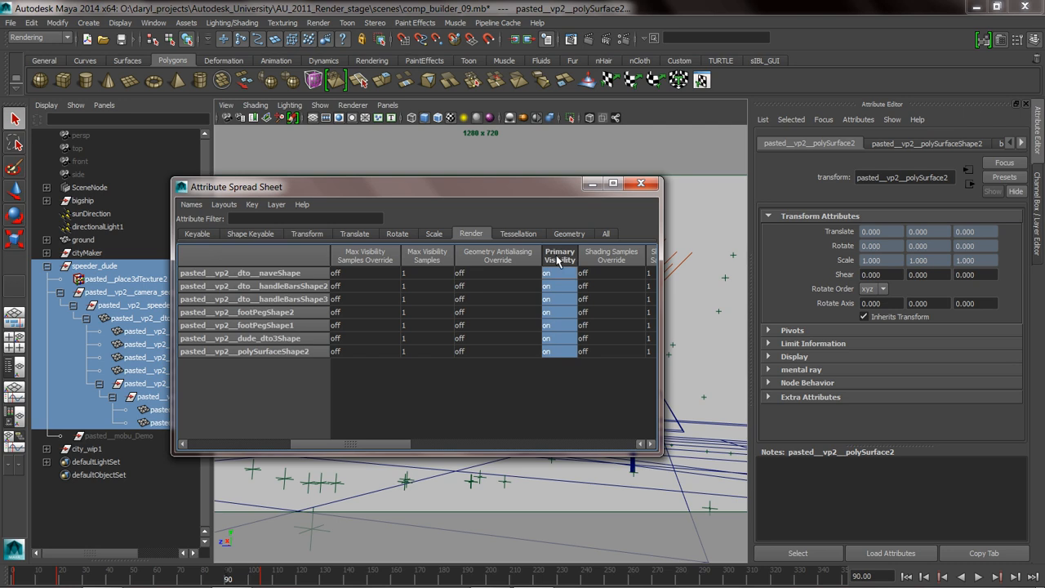
{"action": "type", "text": "0"}
{"action": "key", "text": "Return"}
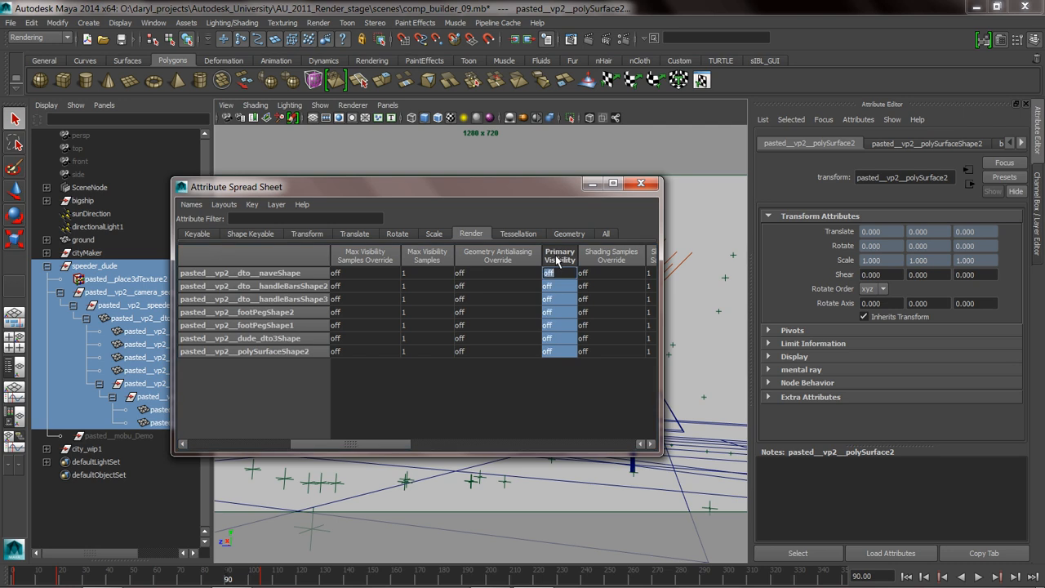
Compare the speeder shapes' Primary Visibility between masterLayer and the bg layer, ending on bg, and close the spread sheet.
{"action": "left_click", "coordinate": [1038, 214]}
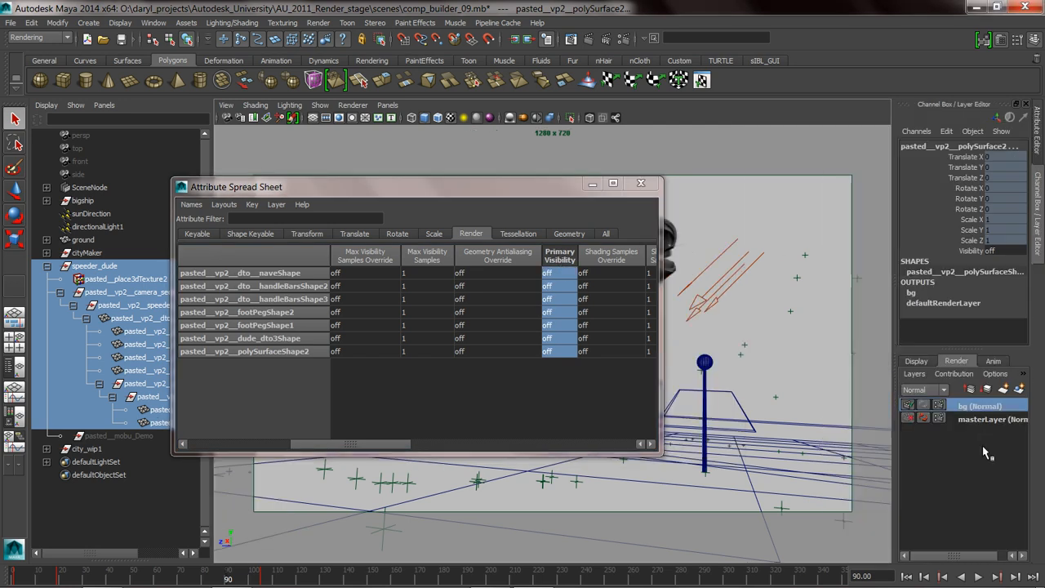
{"action": "left_click", "coordinate": [979, 418]}
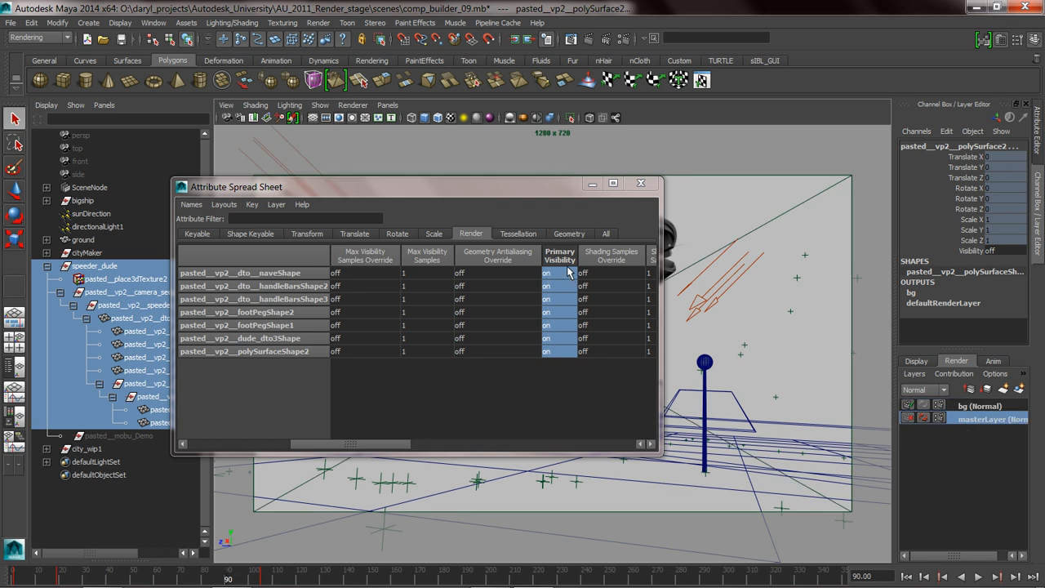
{"action": "left_click", "coordinate": [985, 407]}
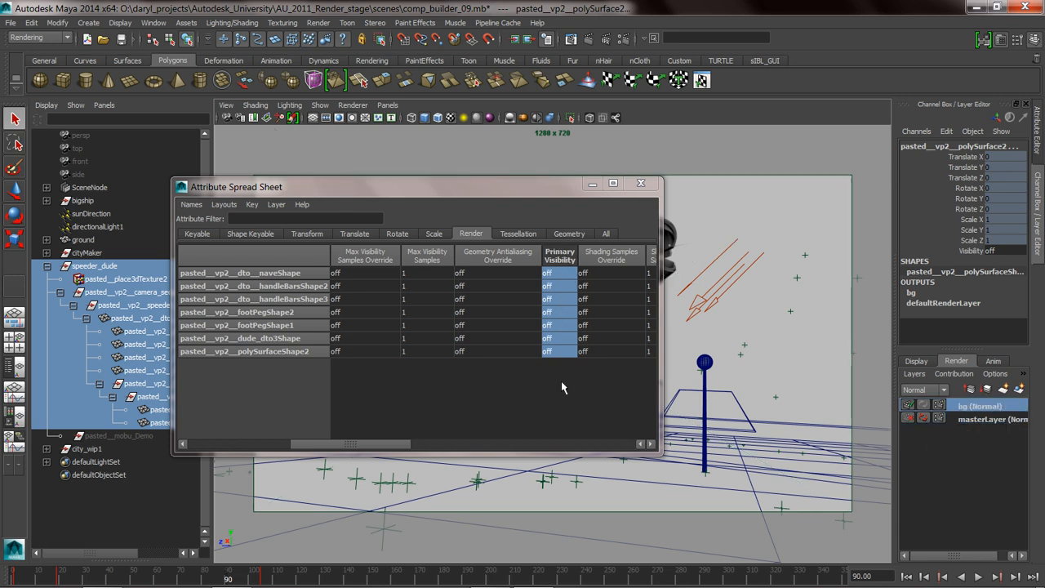
{"action": "left_click", "coordinate": [641, 183]}
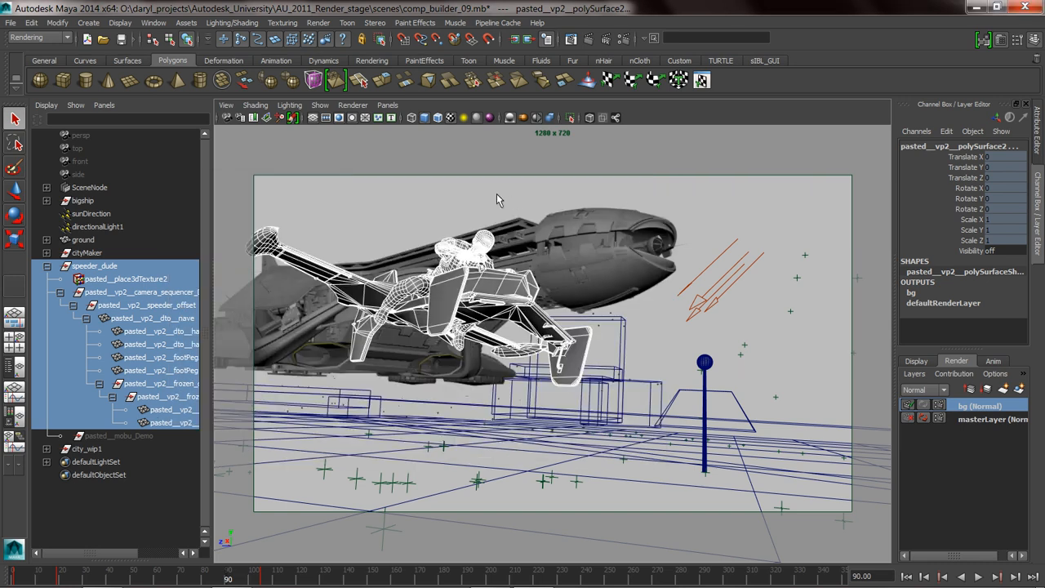
Clear the selection, render the bg layer to check the shadow-only result, and close the render.
{"action": "left_click", "coordinate": [533, 196]}
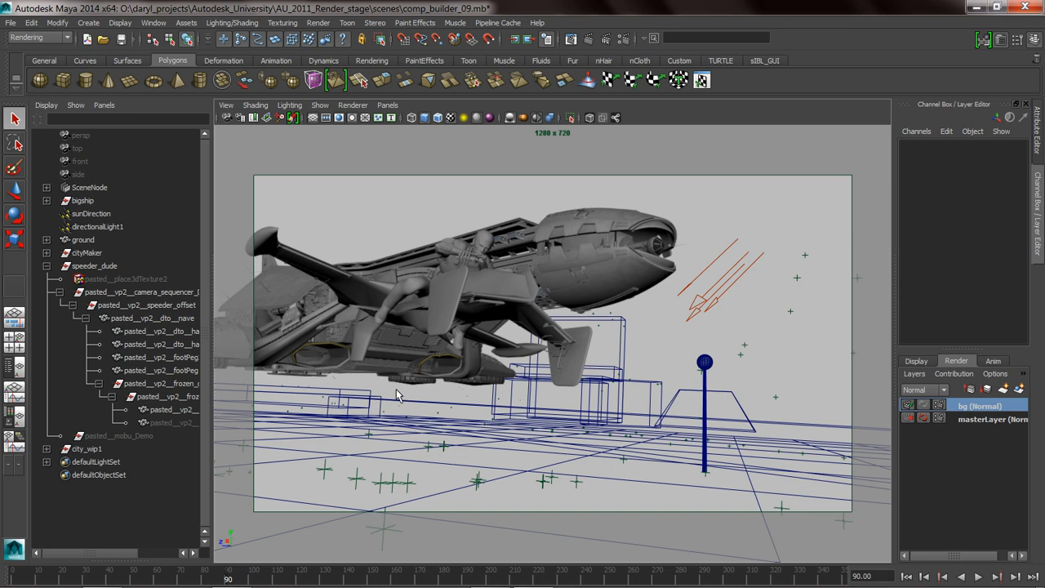
{"action": "left_click", "coordinate": [588, 39]}
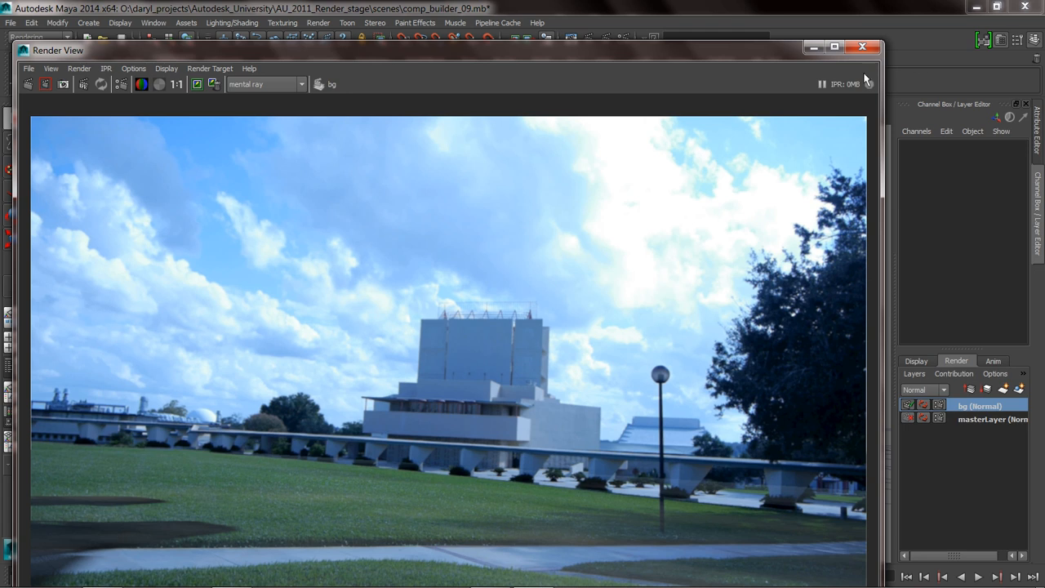
{"action": "left_click", "coordinate": [863, 48]}
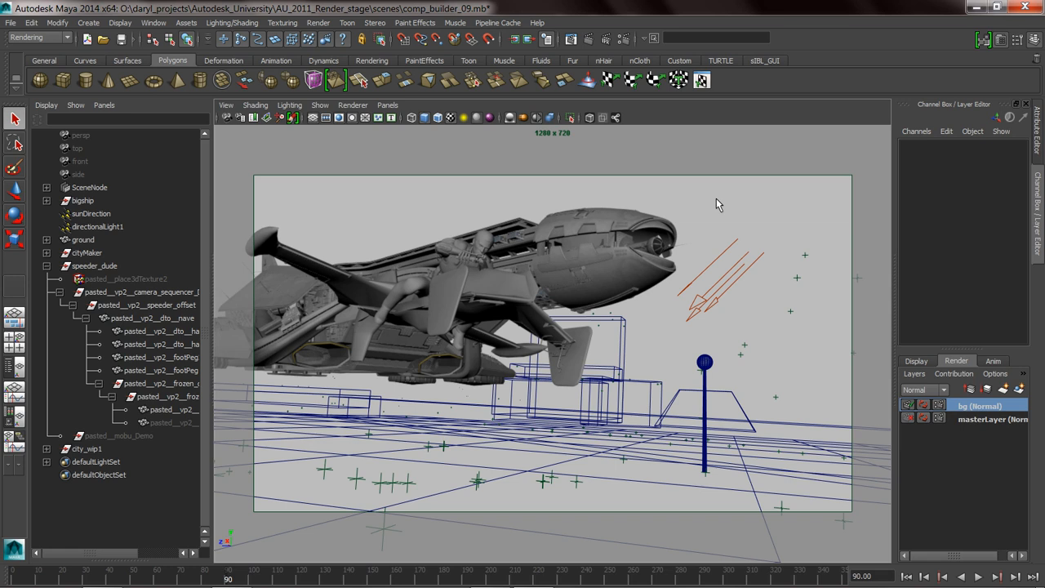
Create a new empty render layer and name it ship.
{"action": "left_click", "coordinate": [1003, 389]}
{"action": "left_click", "coordinate": [971, 407]}
{"action": "double_click", "coordinate": [972, 407]}
{"action": "type", "text": "sh"}
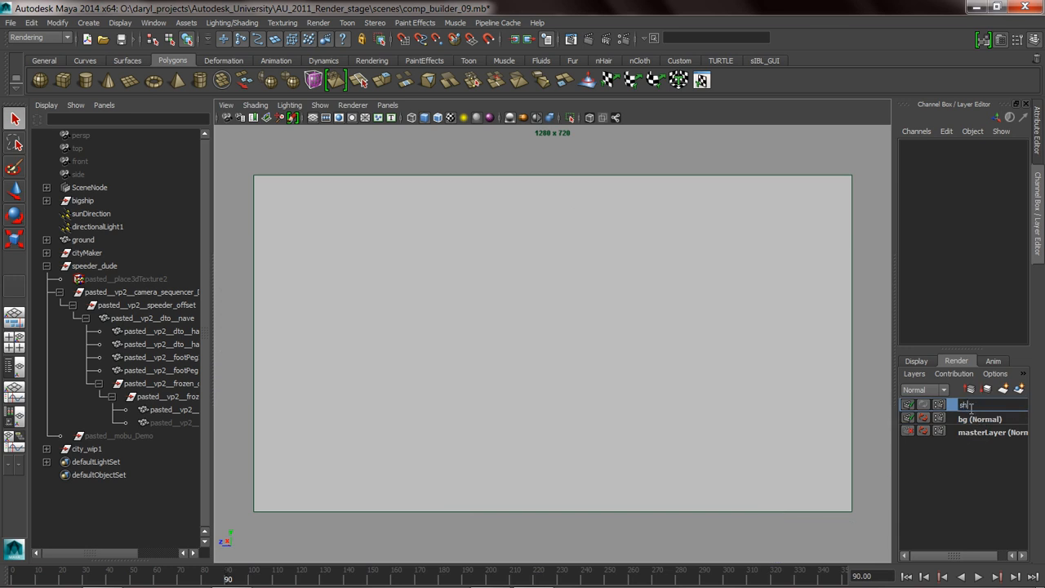
{"action": "type", "text": "ip"}
{"action": "key", "text": "Return"}
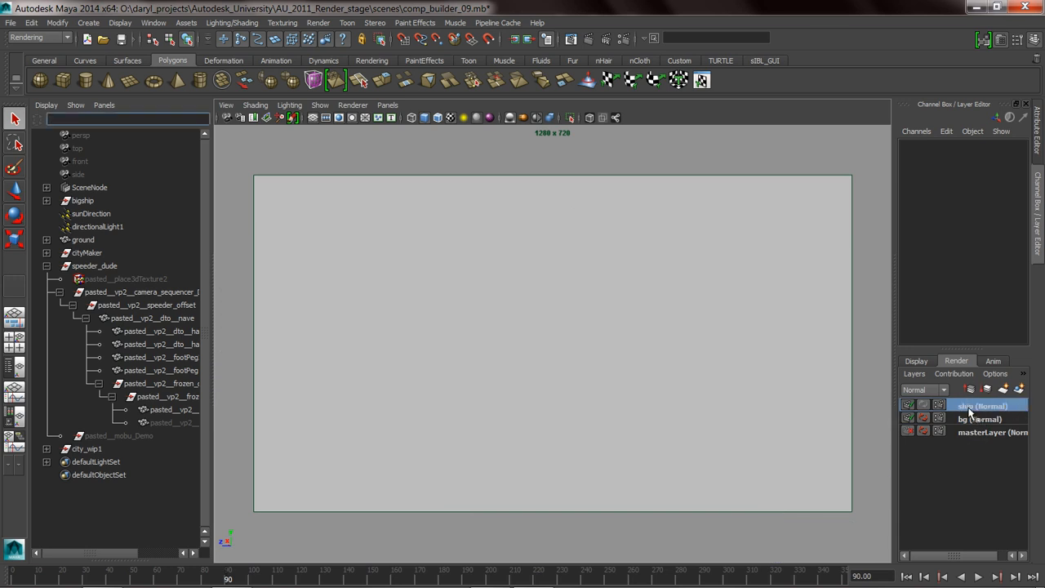
Add bigship, sunDirection, directionalLight1, ground and speeder_dude to the ship render layer.
{"action": "left_click", "coordinate": [85, 201]}
{"action": "left_click", "coordinate": [96, 216], "text": "ctrl"}
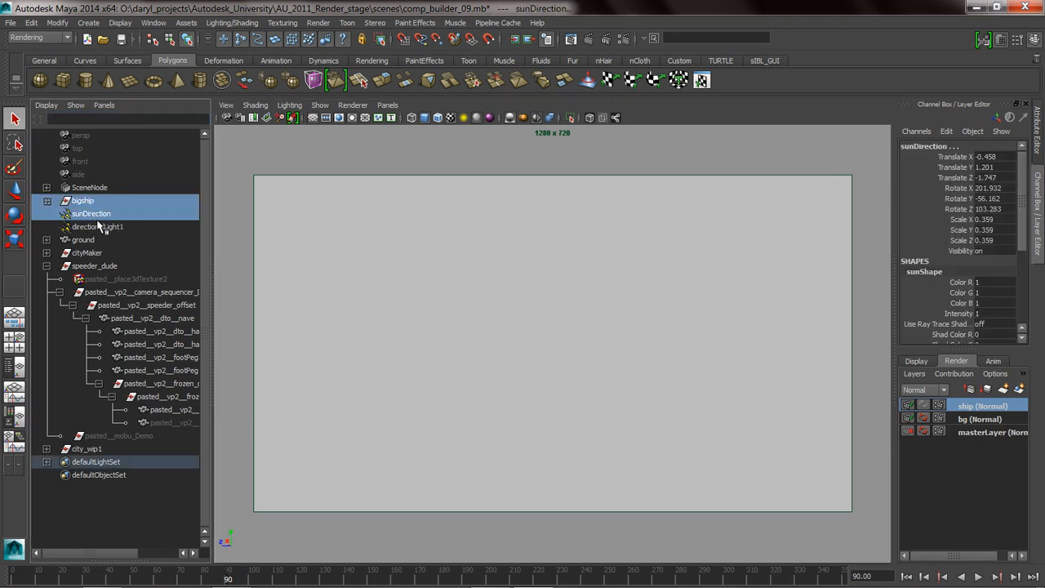
{"action": "left_click", "coordinate": [97, 226], "text": "ctrl"}
{"action": "left_click", "coordinate": [93, 188], "text": "ctrl"}
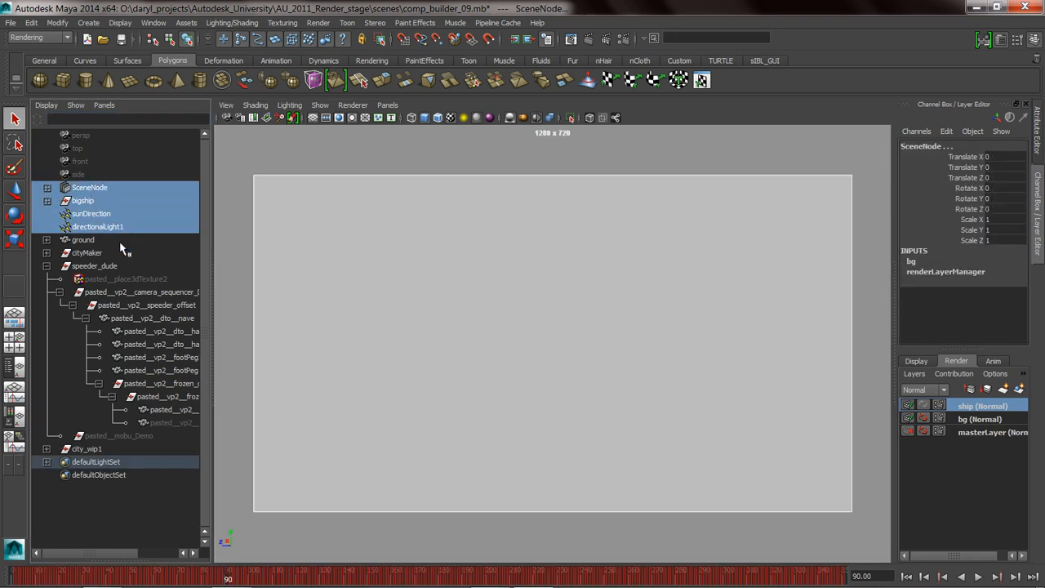
{"action": "left_click", "coordinate": [93, 188], "text": "ctrl"}
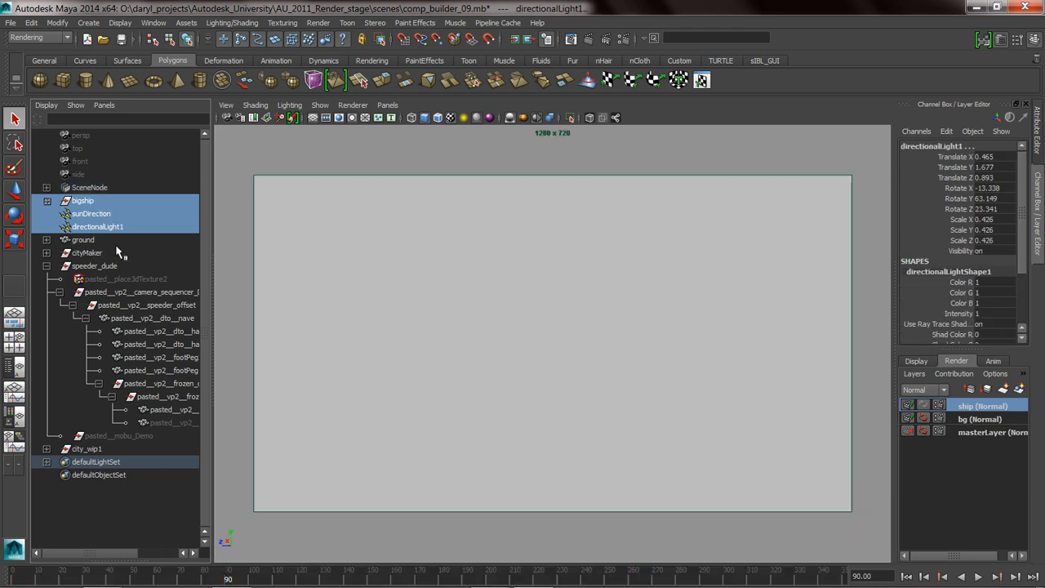
{"action": "left_click", "coordinate": [83, 240], "text": "ctrl"}
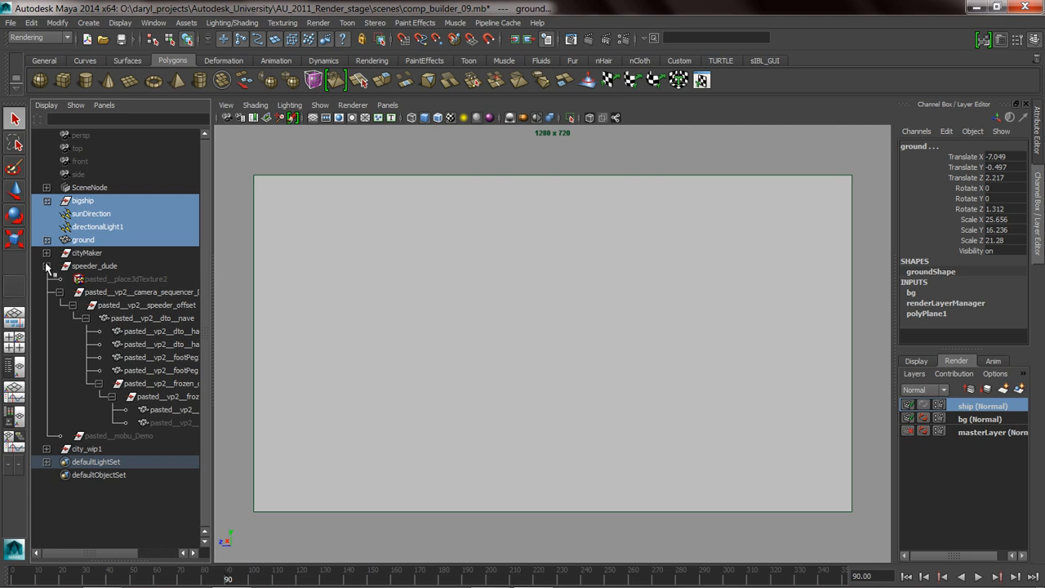
{"action": "left_click", "coordinate": [45, 267]}
{"action": "left_click", "coordinate": [80, 269], "text": "ctrl"}
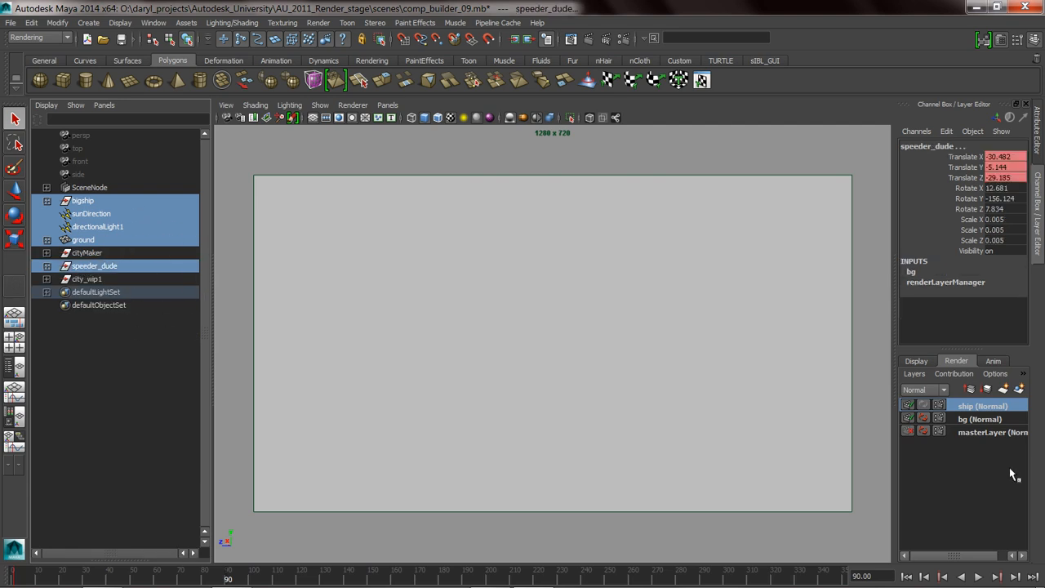
{"action": "right_click", "coordinate": [983, 413]}
{"action": "left_click", "coordinate": [984, 423]}
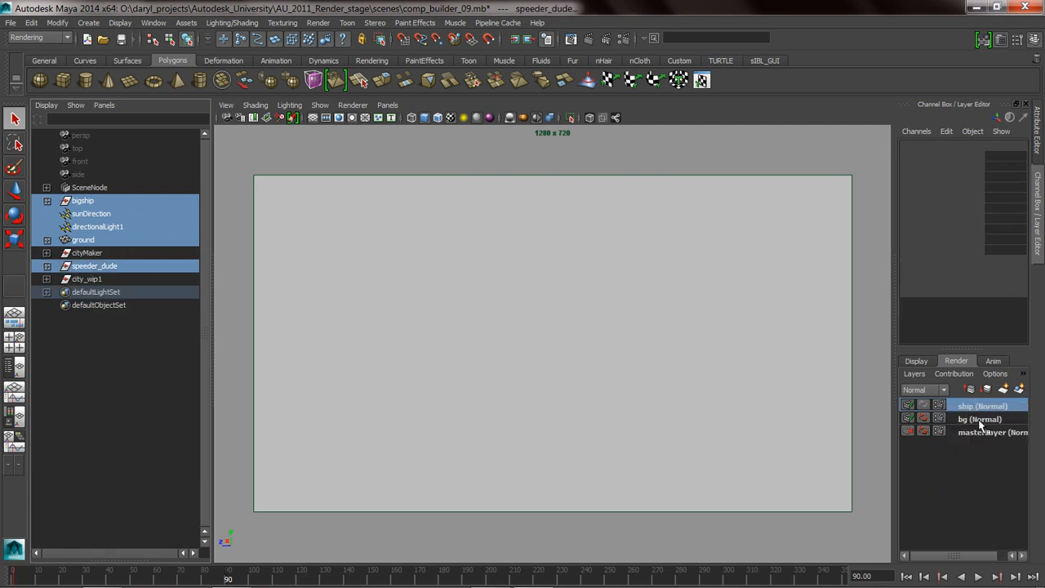
{"action": "left_click", "coordinate": [715, 225]}
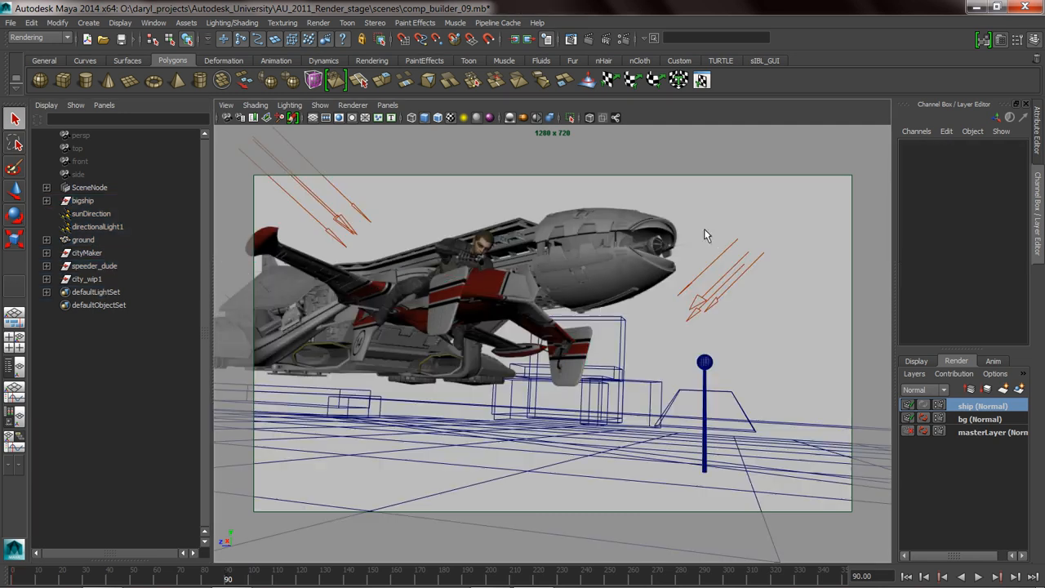
Turn off Primary Visibility in the render stats of the ground mesh in the ship layer.
{"action": "left_click_drag", "start_coordinate": [469, 470], "coordinate": [480, 487]}
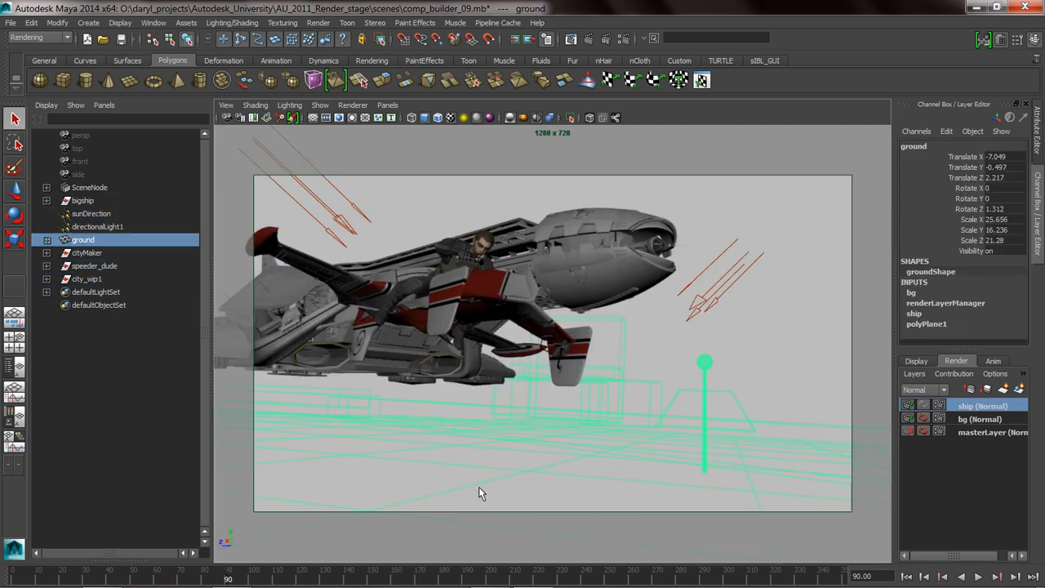
{"action": "left_click", "coordinate": [1038, 139]}
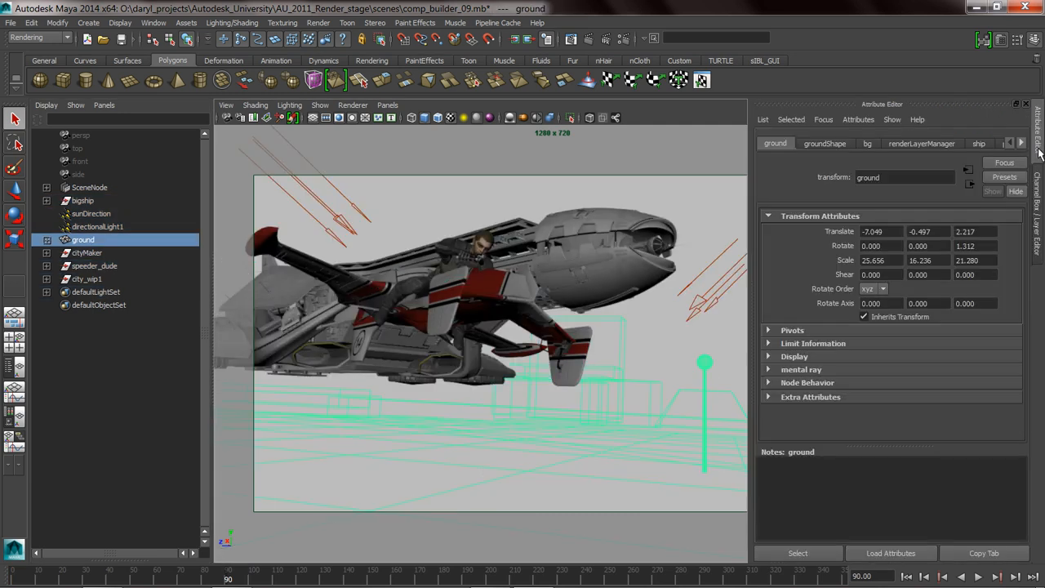
{"action": "left_click", "coordinate": [823, 143]}
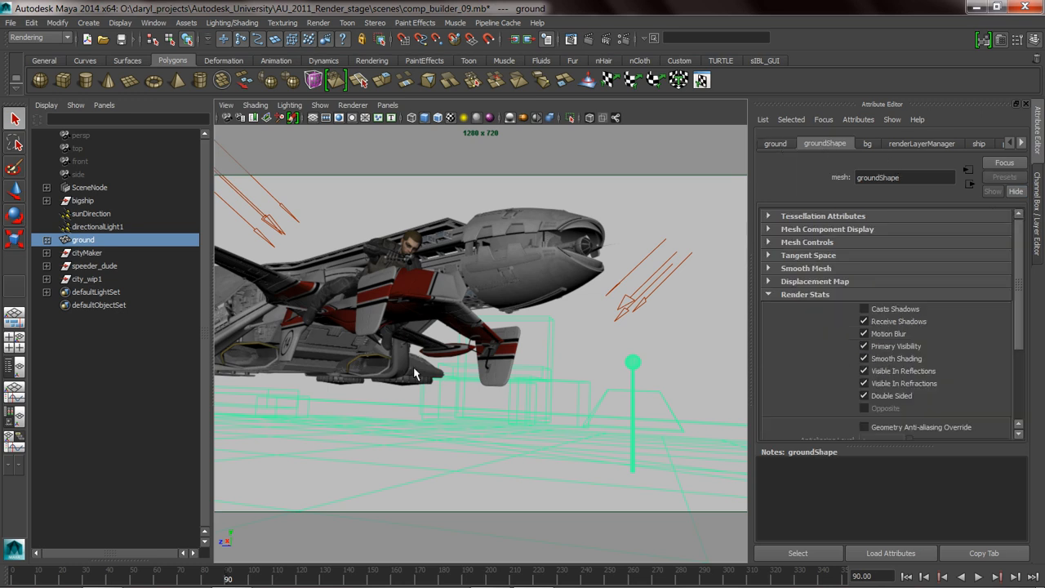
{"action": "left_click", "coordinate": [864, 348]}
{"action": "left_click", "coordinate": [574, 196]}
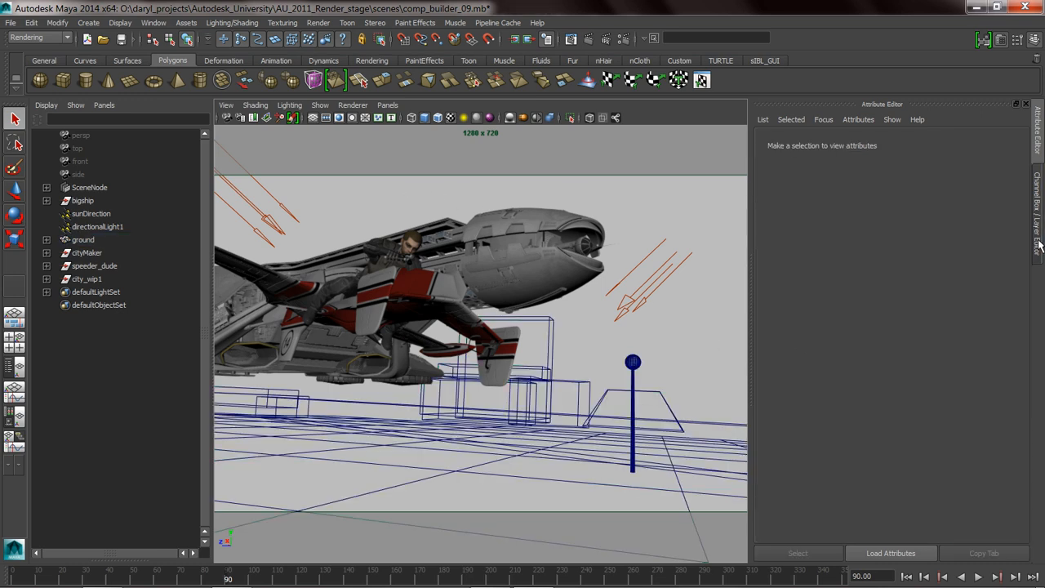
Create a pass contribution map associated with the ship layer and name it big.
{"action": "left_click", "coordinate": [1039, 243]}
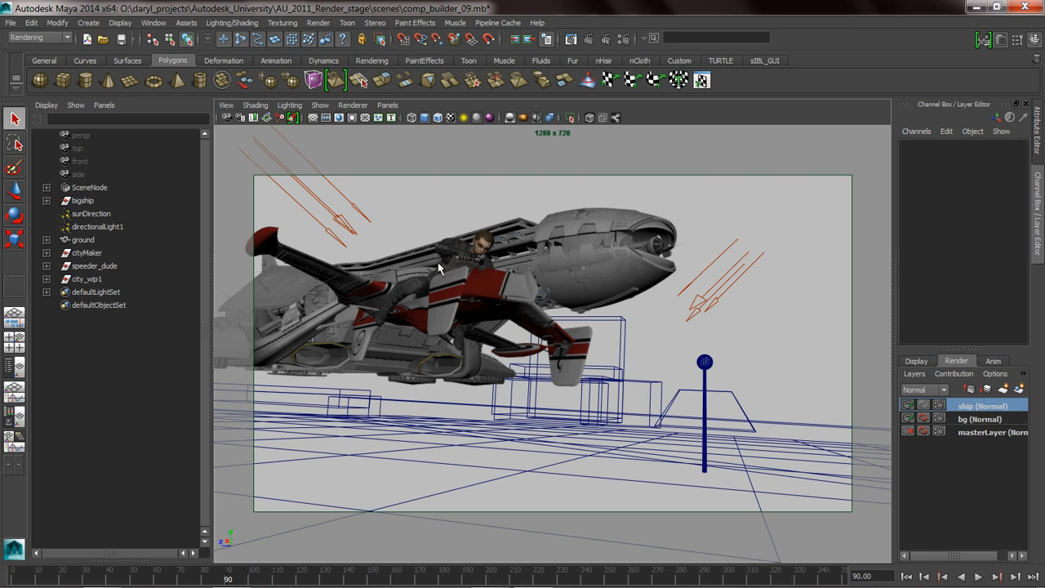
{"action": "left_click", "coordinate": [951, 375]}
{"action": "left_click", "coordinate": [877, 389]}
{"action": "left_click", "coordinate": [953, 406]}
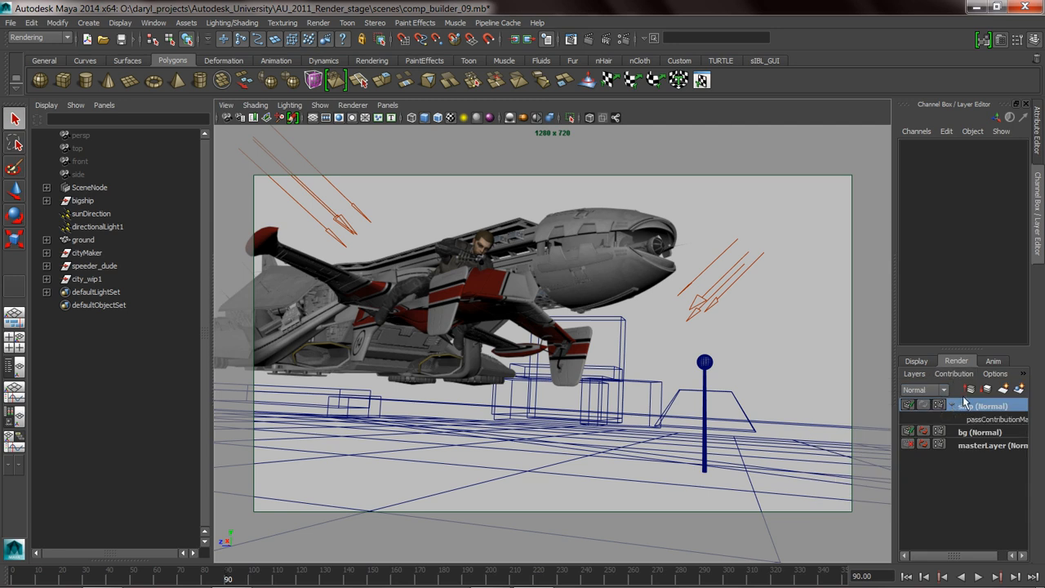
{"action": "double_click", "coordinate": [987, 420]}
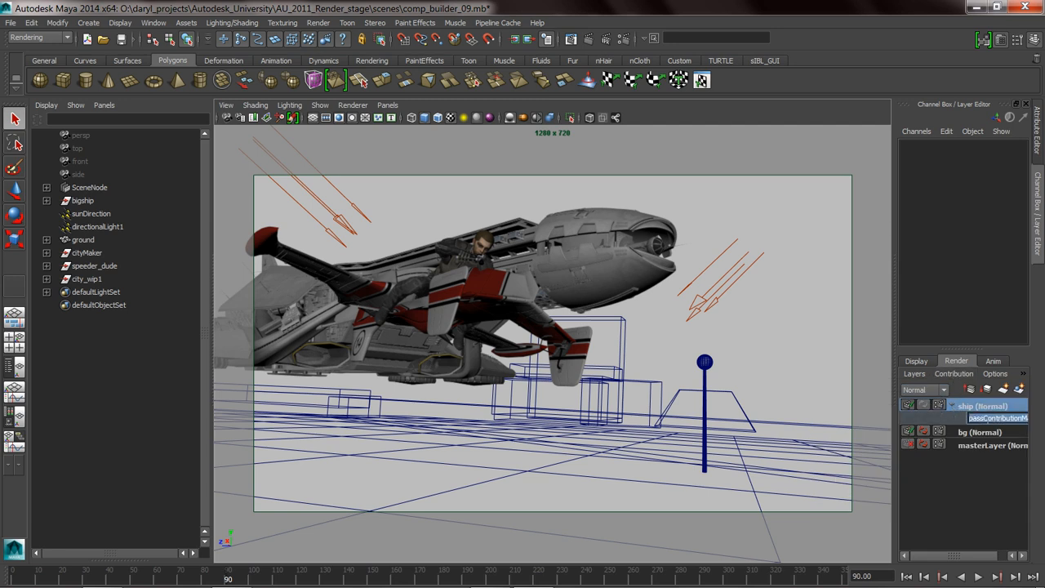
{"action": "type", "text": "big"}
{"action": "key", "text": "Return"}
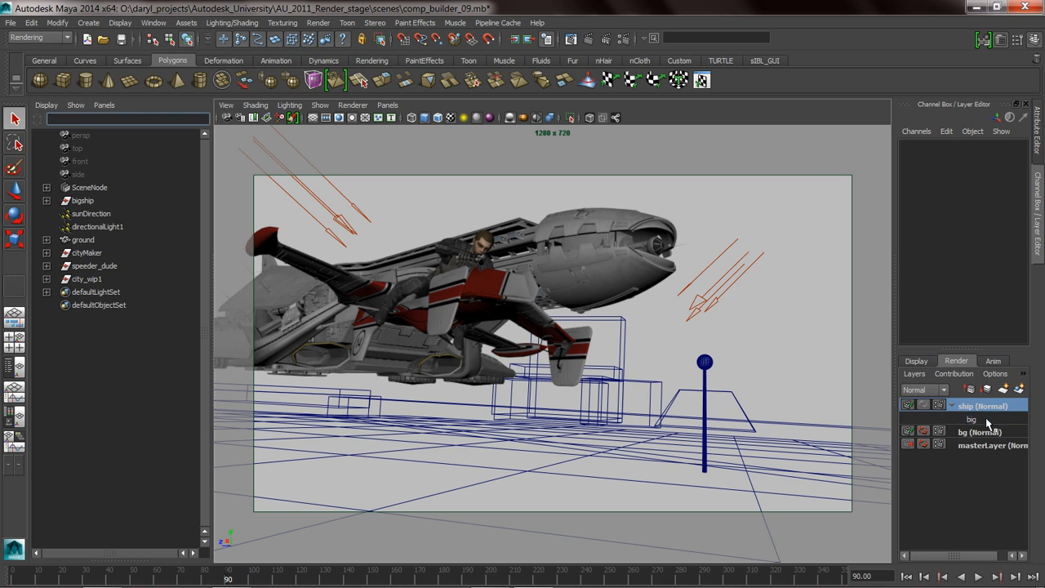
Add a second pass contribution map to the ship layer and name it dude.
{"action": "left_click", "coordinate": [971, 388]}
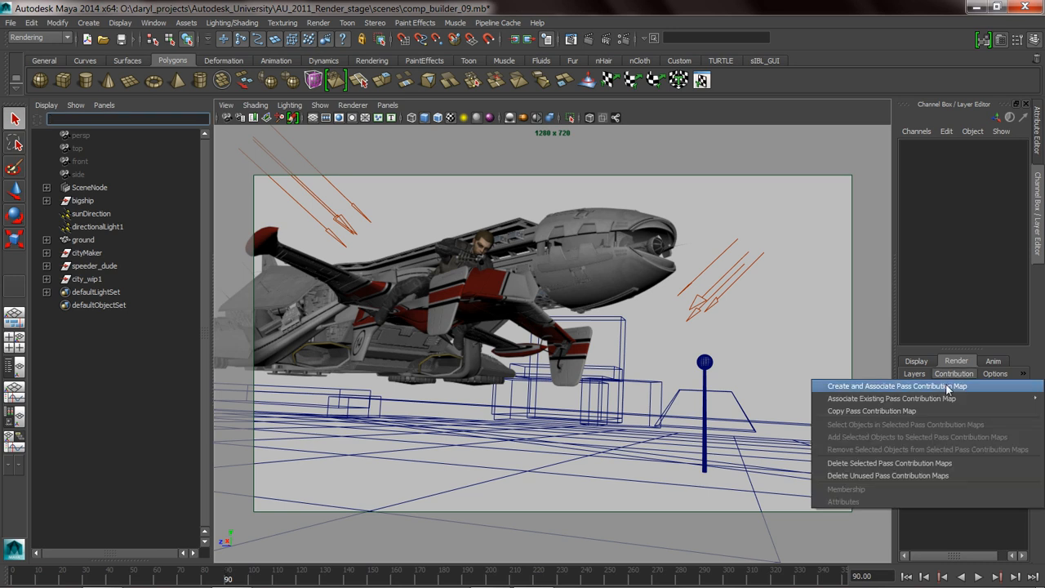
{"action": "left_click", "coordinate": [970, 387]}
{"action": "double_click", "coordinate": [990, 432]}
{"action": "type", "text": "dude"}
{"action": "key", "text": "Return"}
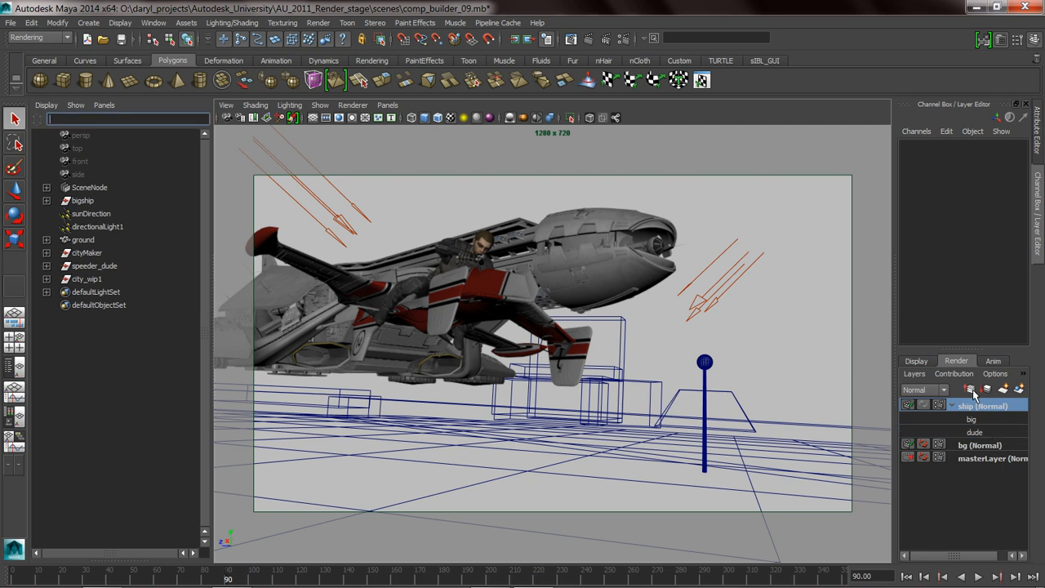
Add a third pass contribution map to the ship layer and name it speeder.
{"action": "left_click", "coordinate": [953, 374]}
{"action": "left_click", "coordinate": [937, 386]}
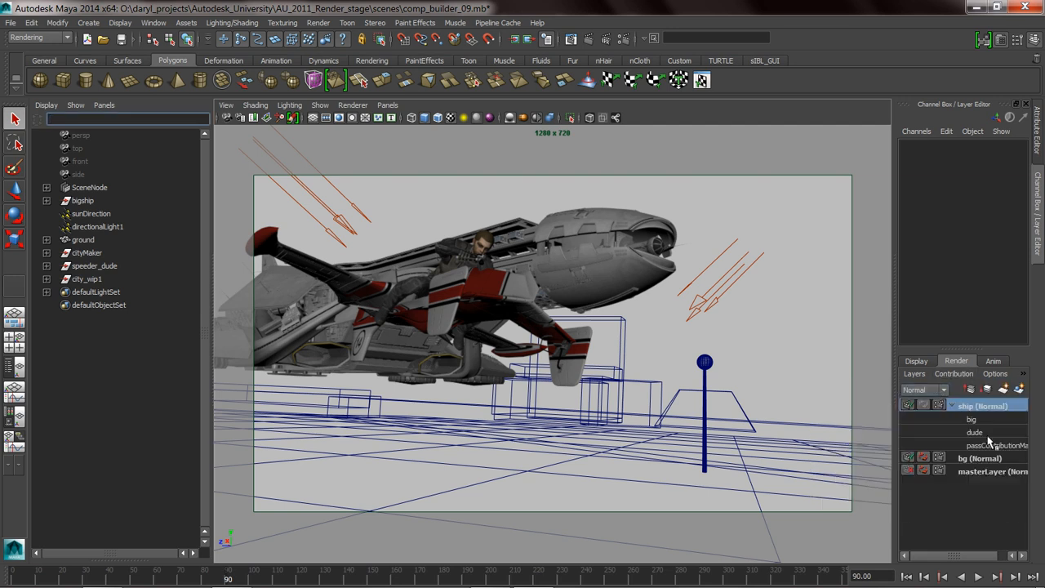
{"action": "double_click", "coordinate": [990, 444]}
{"action": "type", "text": "sp"}
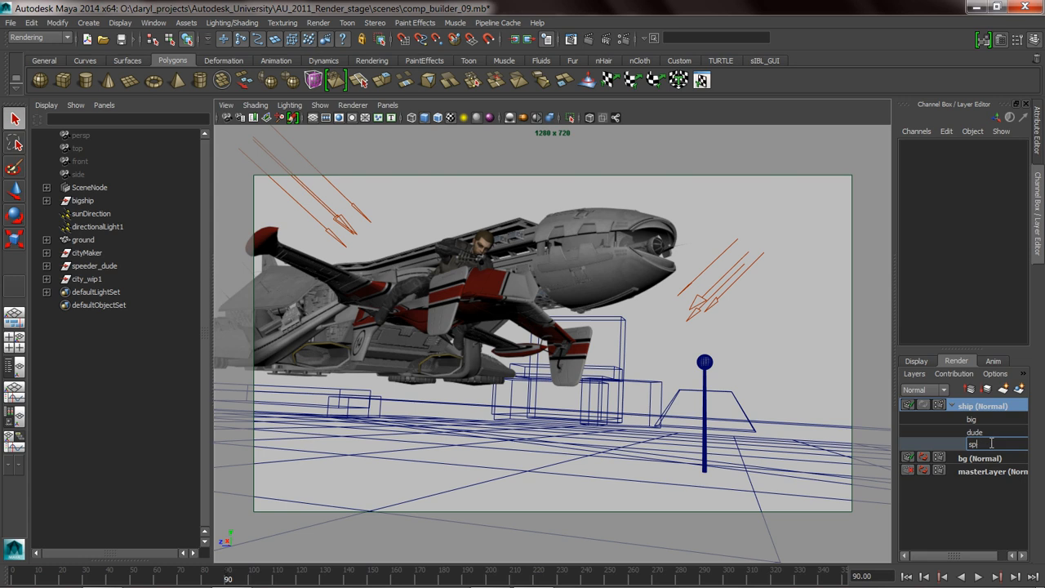
{"action": "type", "text": "edderde"}
{"action": "key", "text": "Return"}
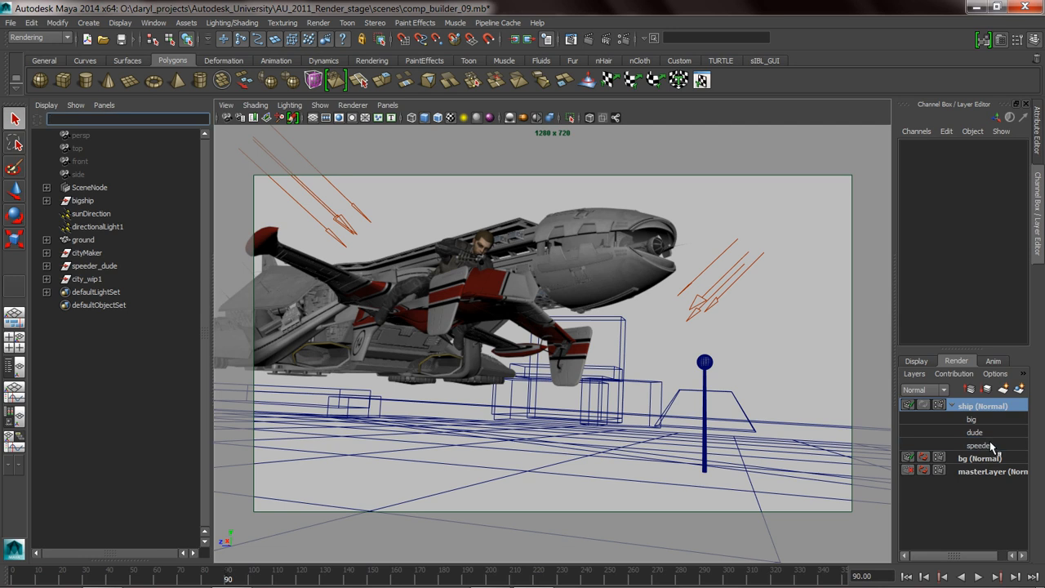
Add the big ship mesh to the big pass contribution map of the ship layer.
{"action": "left_click", "coordinate": [666, 296]}
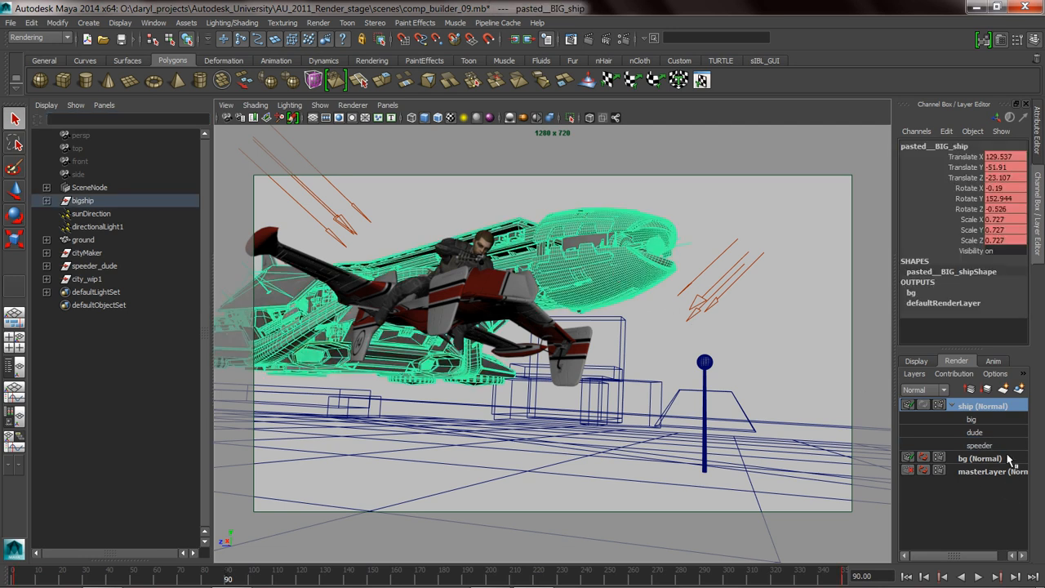
{"action": "right_click", "coordinate": [980, 420]}
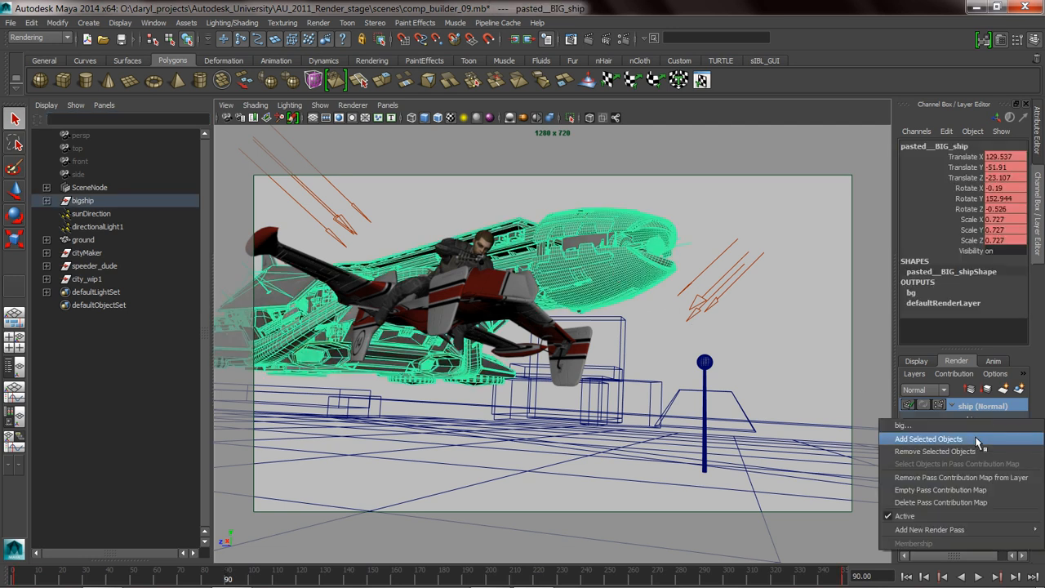
{"action": "left_click", "coordinate": [979, 442]}
Add the speeder mesh to the speeder pass contribution map.
{"action": "left_click", "coordinate": [535, 320]}
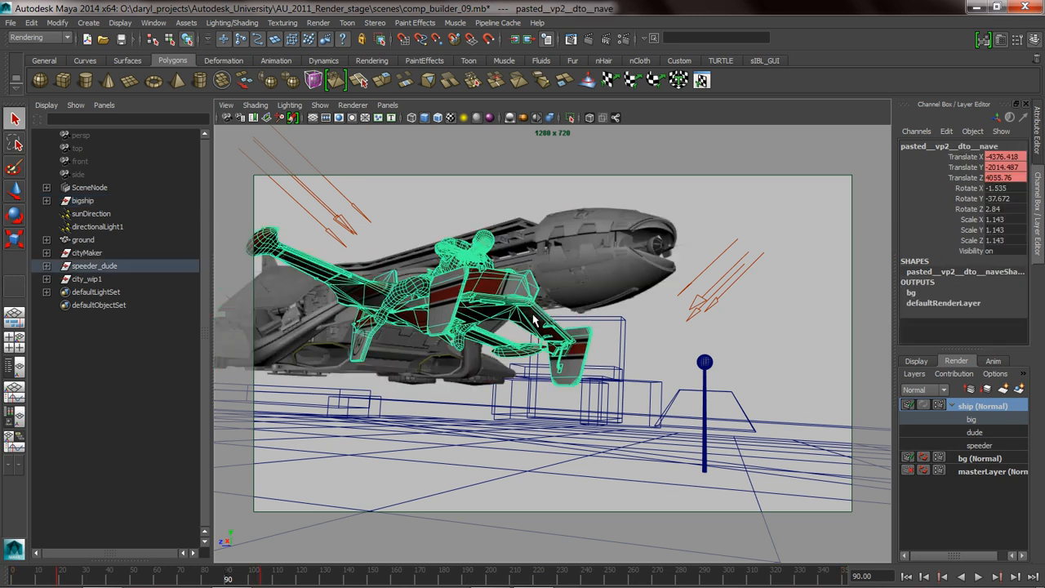
{"action": "right_click", "coordinate": [979, 446]}
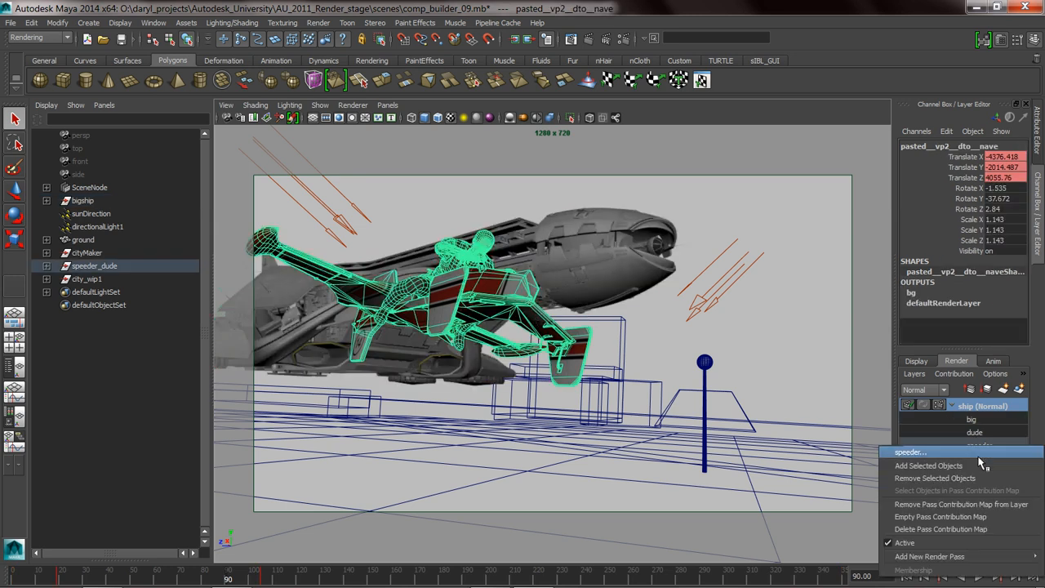
{"action": "left_click", "coordinate": [954, 465]}
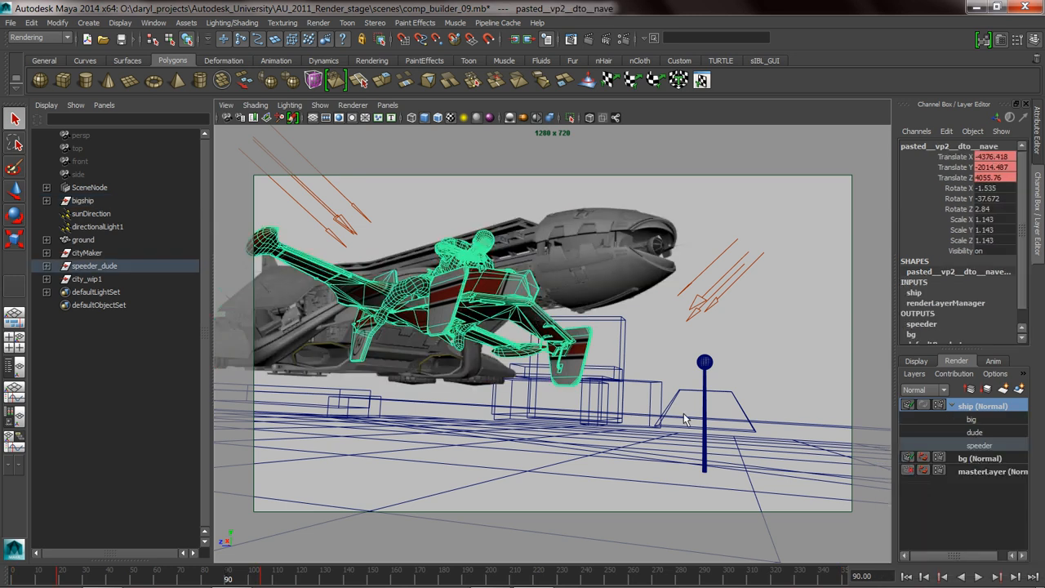
Add the rider mesh to the dude pass contribution map and clear the selection.
{"action": "left_click", "coordinate": [472, 245]}
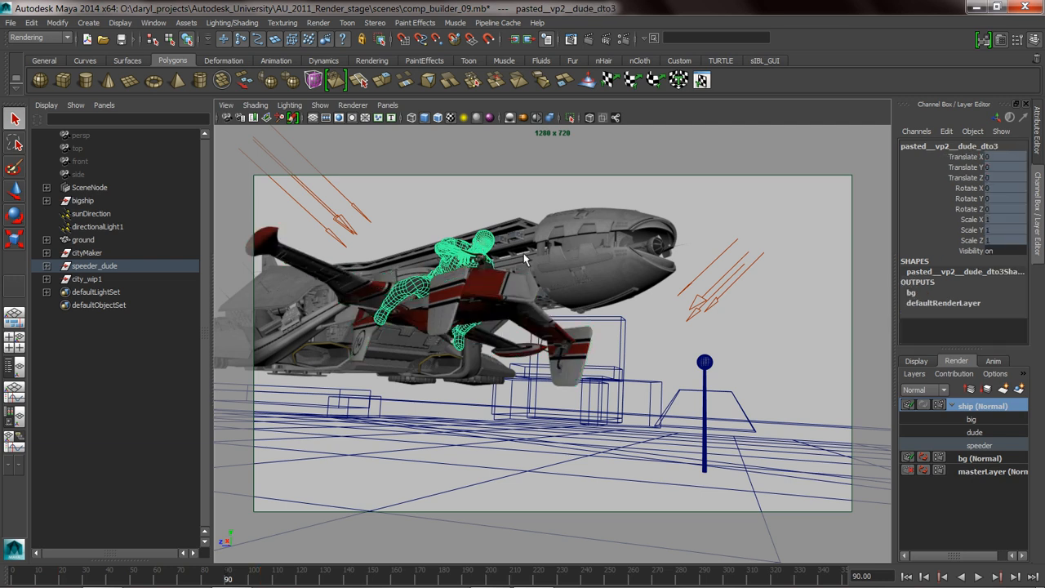
{"action": "right_click", "coordinate": [983, 433]}
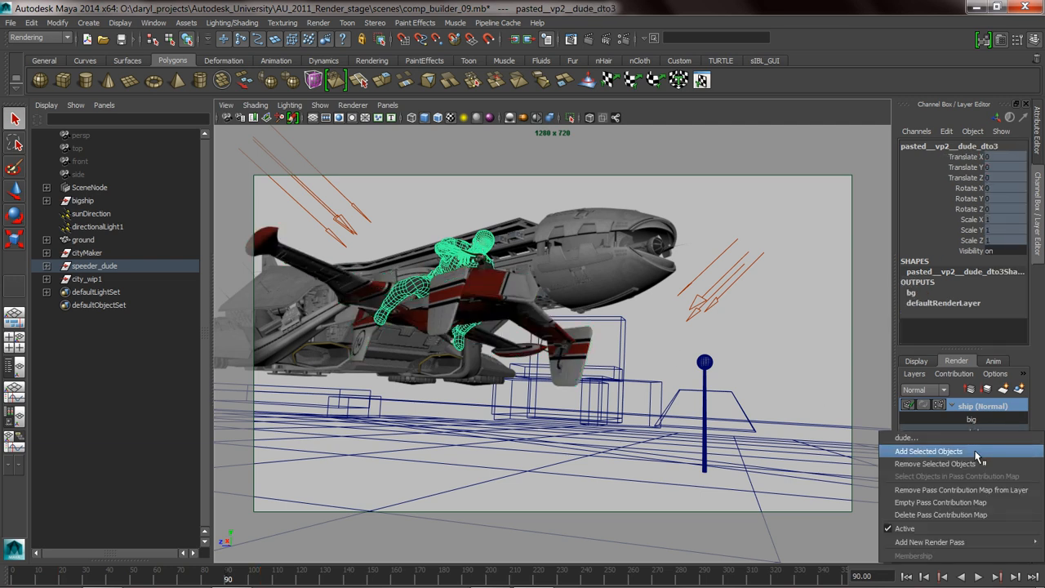
{"action": "left_click", "coordinate": [977, 453]}
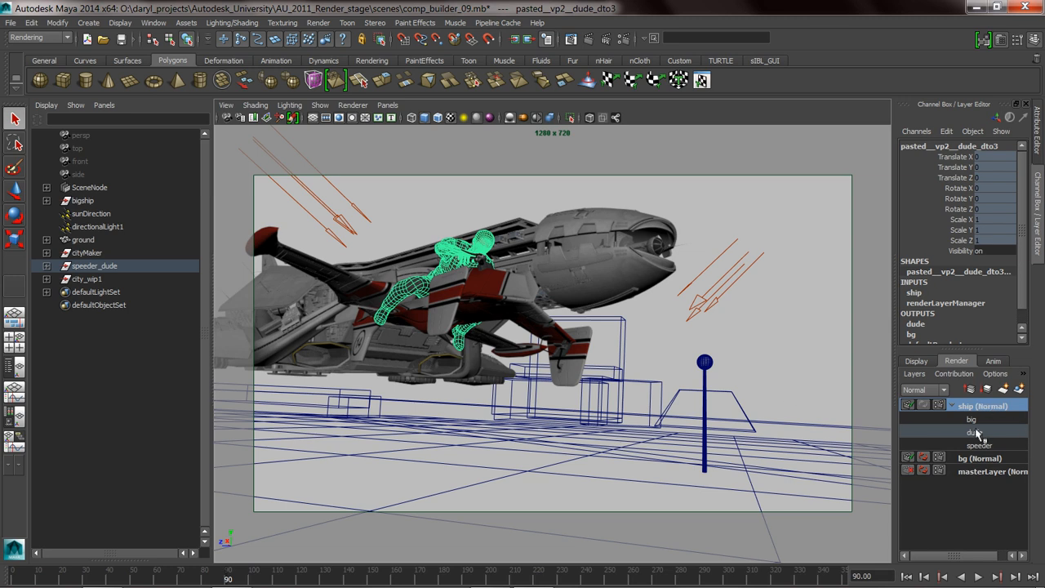
{"action": "left_click", "coordinate": [716, 204]}
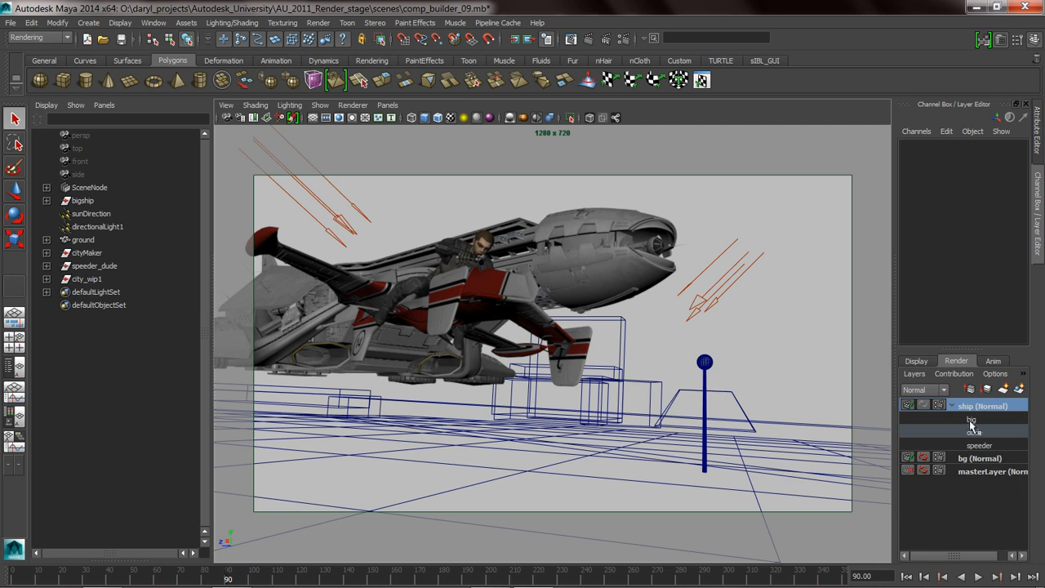
Open the ship layer's render pass settings, enlarge the window and bring up the Create Render Passes dialog beside it.
{"action": "left_click", "coordinate": [625, 38]}
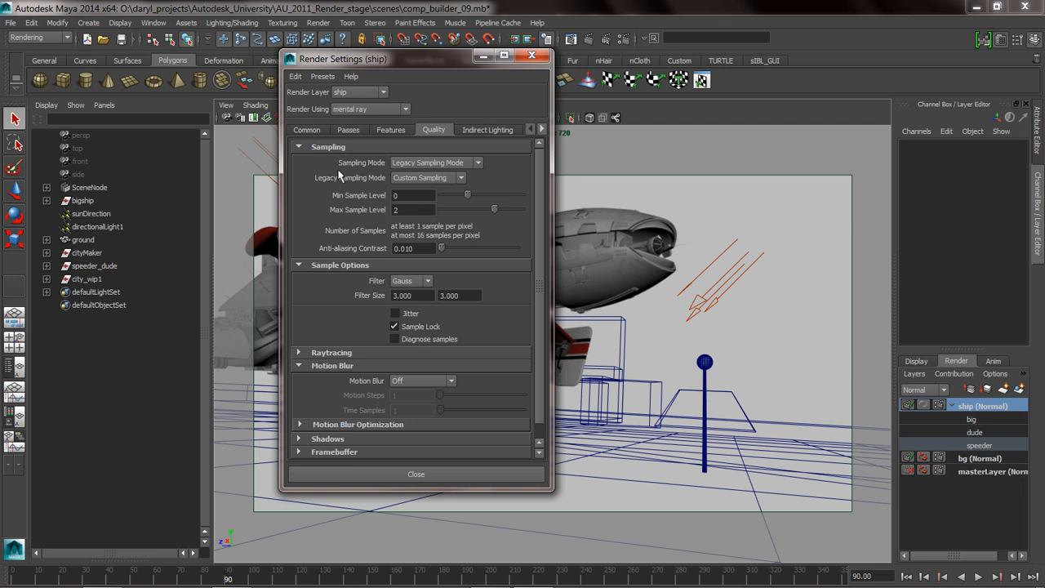
{"action": "left_click", "coordinate": [349, 131]}
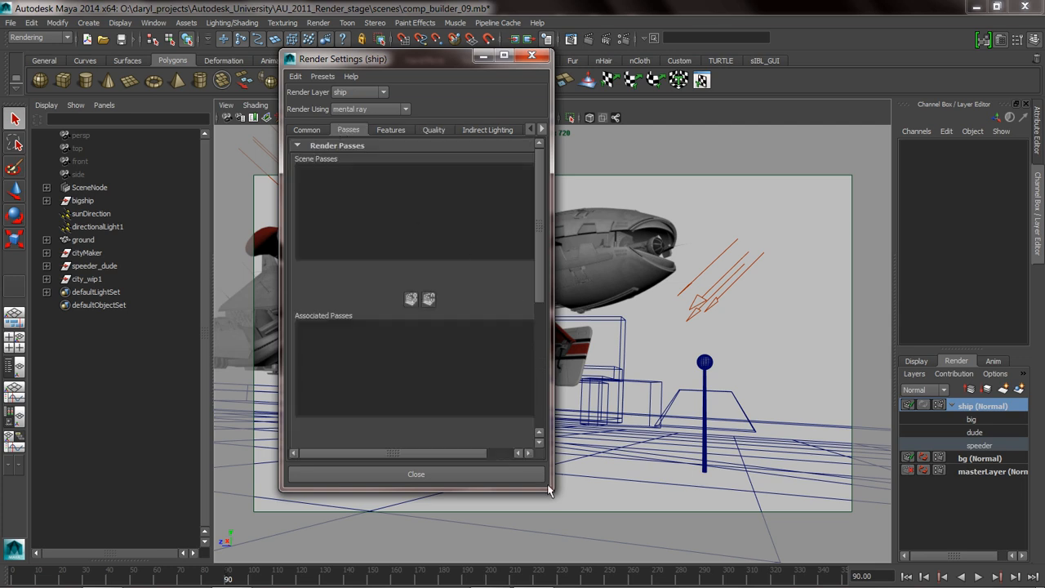
{"action": "left_click_drag", "start_coordinate": [549, 486], "coordinate": [584, 574]}
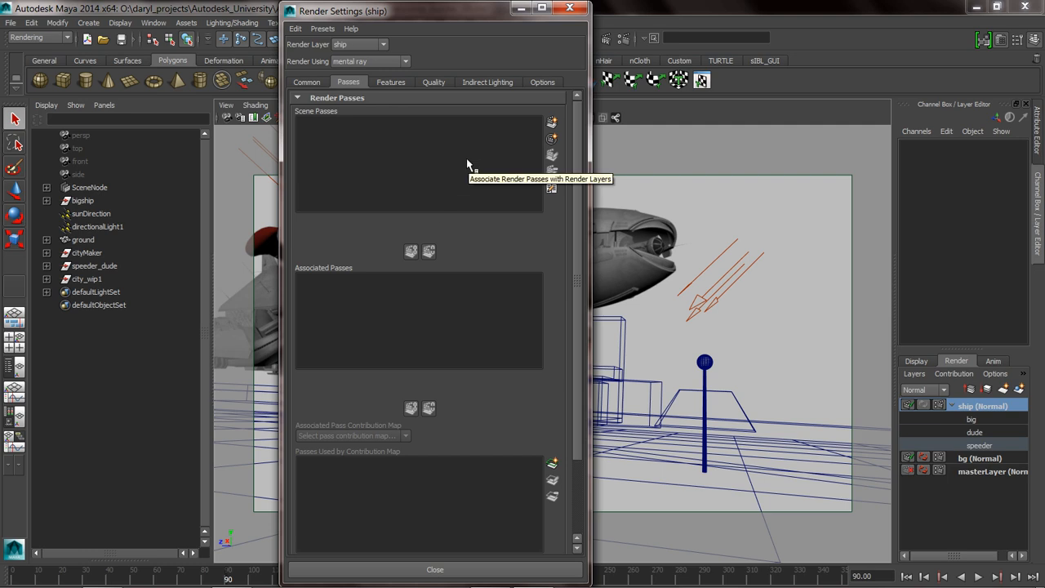
{"action": "left_click", "coordinate": [552, 123]}
{"action": "left_click_drag", "start_coordinate": [521, 141], "coordinate": [772, 131]}
{"action": "left_click_drag", "start_coordinate": [911, 195], "coordinate": [901, 170]}
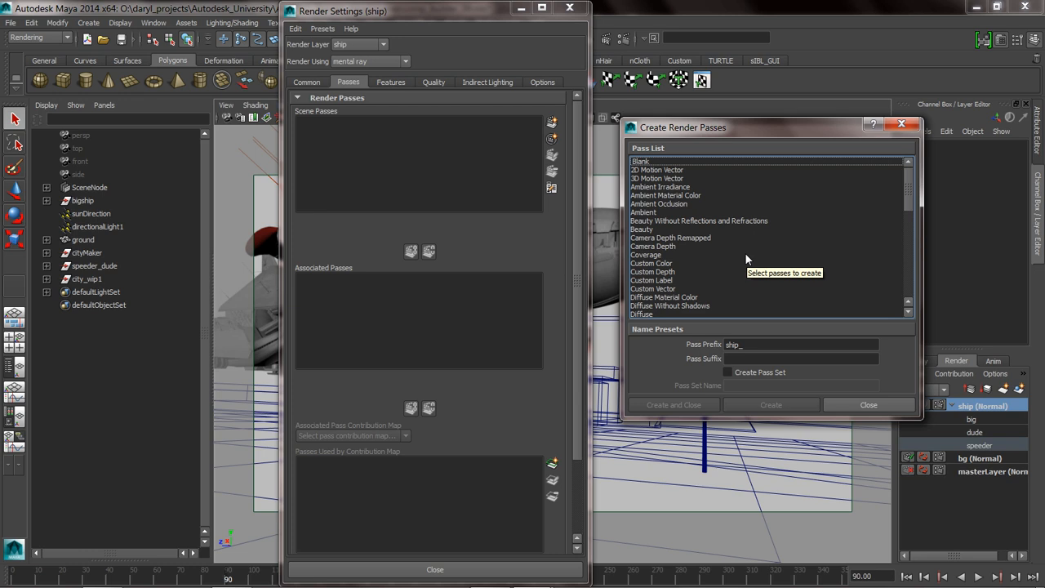
Select the Ambient, Beauty, Diffuse Material Color, Direct Irradiance and Direct Irradiance Without Shadows passes together for creation.
{"action": "left_click", "coordinate": [655, 230]}
{"action": "left_click", "coordinate": [649, 214]}
{"action": "left_click", "coordinate": [648, 230], "text": "ctrl"}
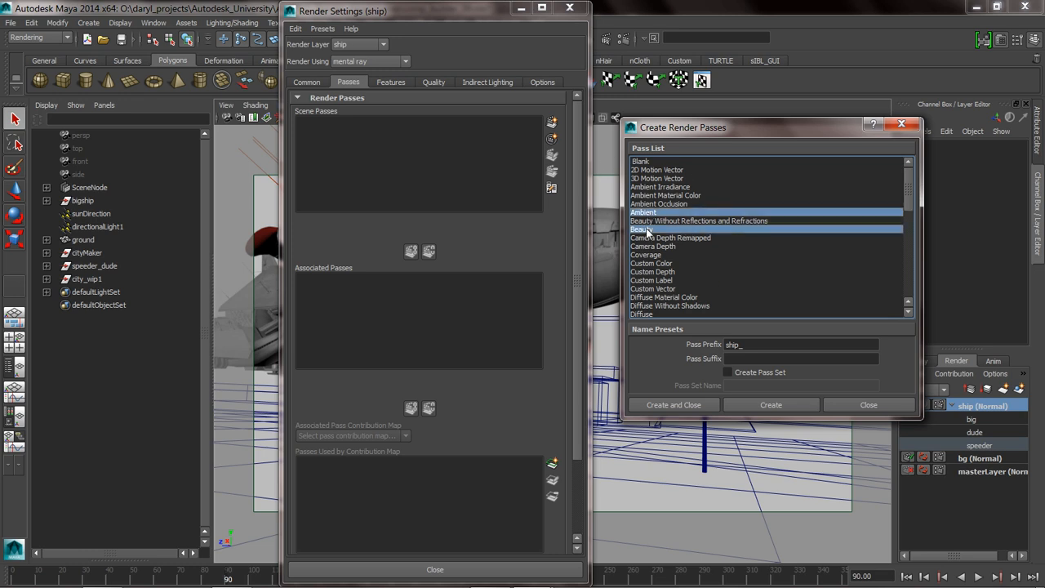
{"action": "left_click", "coordinate": [673, 298], "text": "ctrl"}
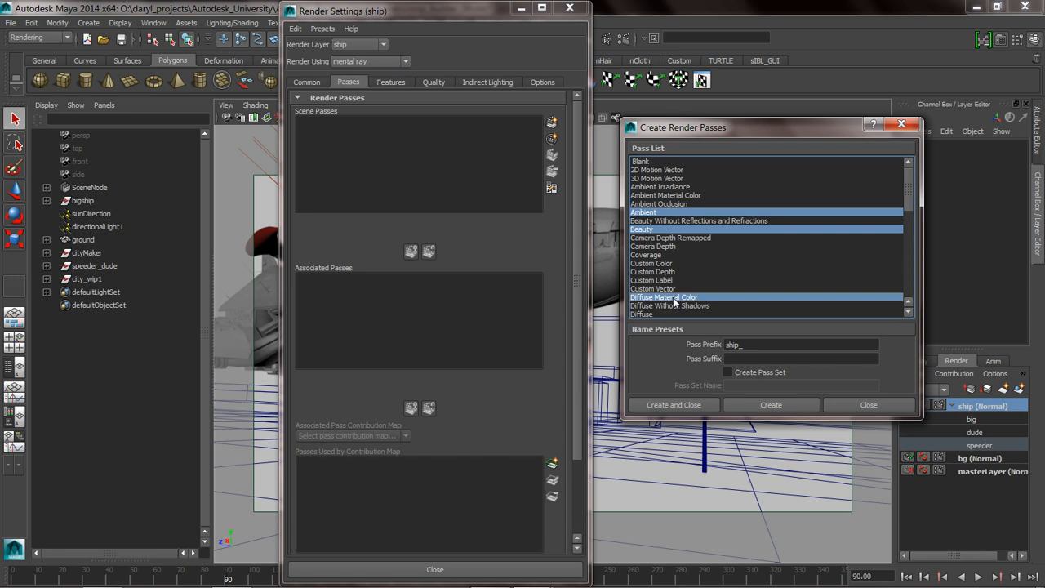
{"action": "scroll", "coordinate": [906, 223], "scroll_direction": "down", "scroll_amount": 3}
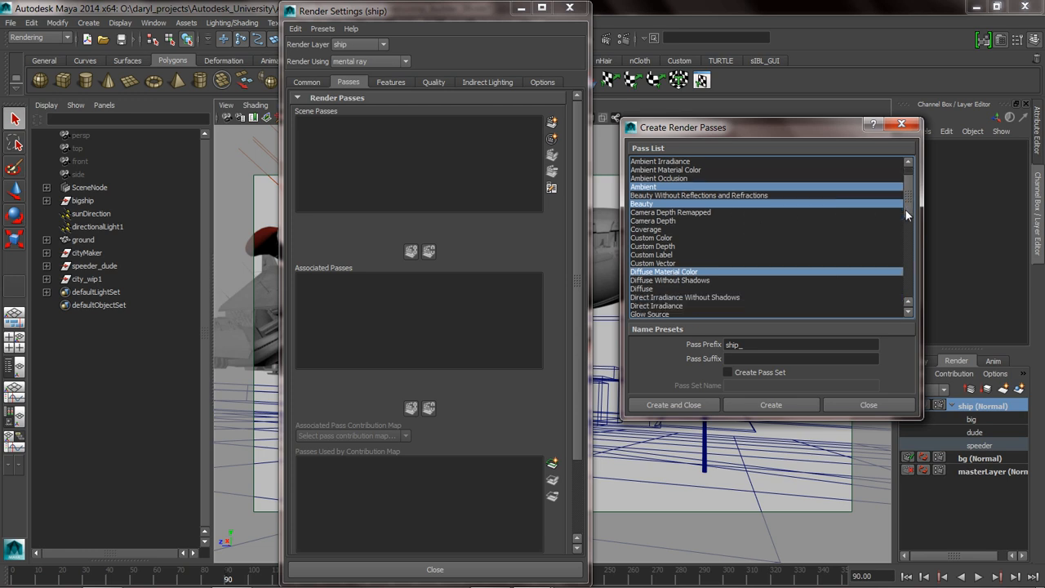
{"action": "left_click", "coordinate": [700, 272], "text": "ctrl"}
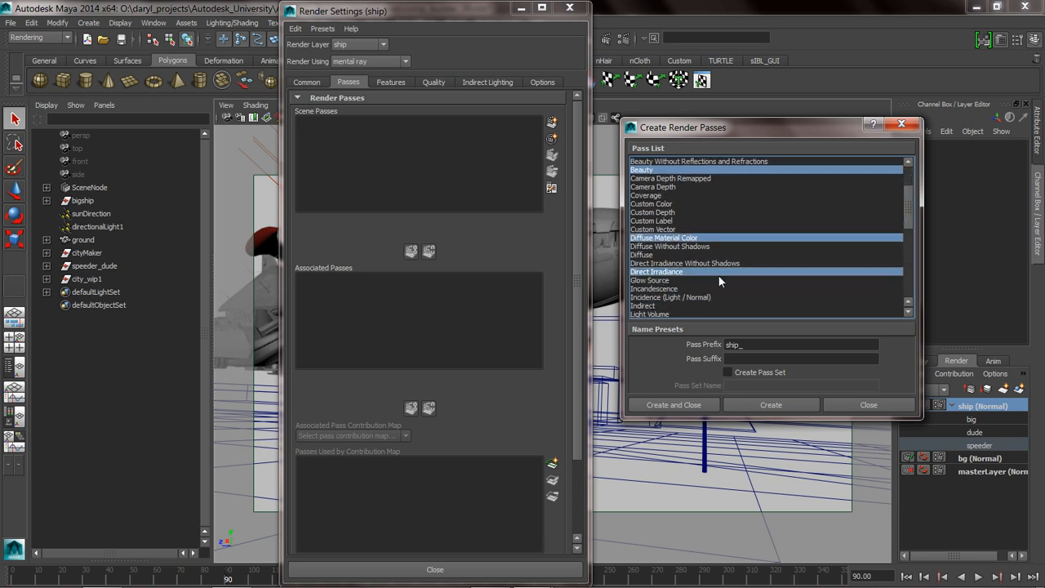
{"action": "left_click", "coordinate": [685, 263], "text": "ctrl"}
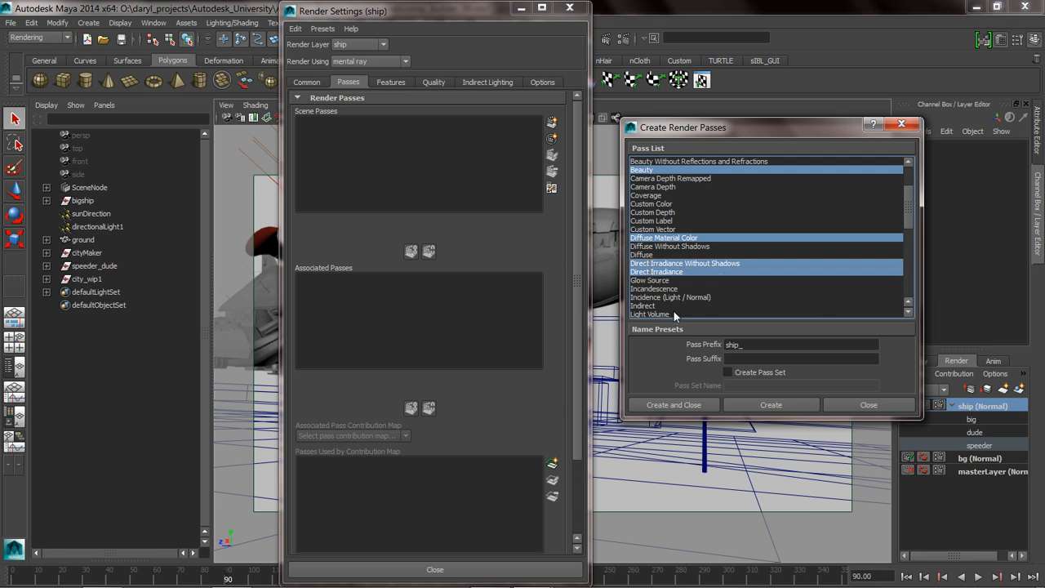
Add Indirect, Reflection and Specular to the pass selection and create all selected passes with the prefix ship_.
{"action": "left_click", "coordinate": [663, 280], "text": "ctrl"}
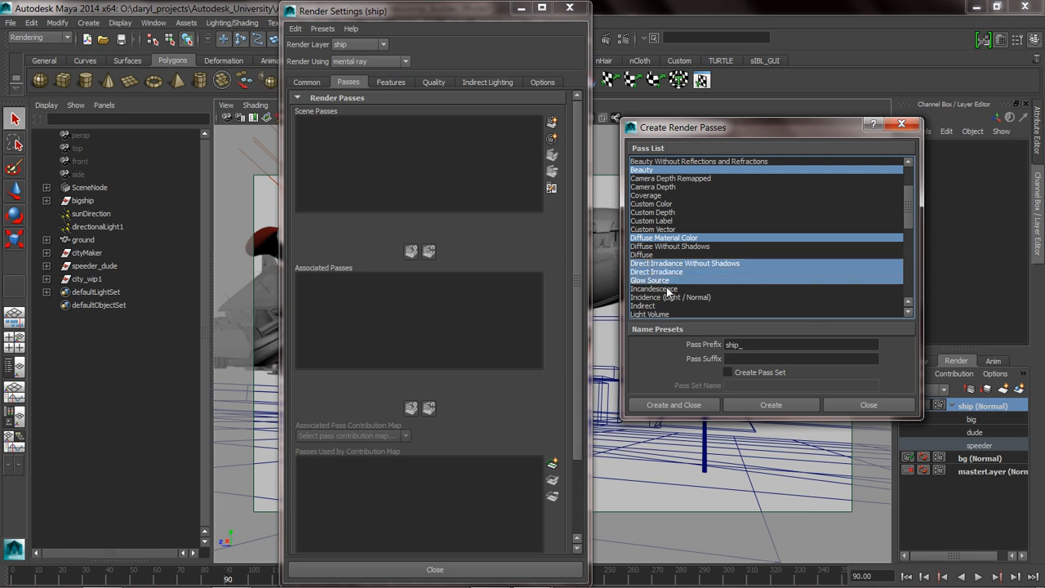
{"action": "left_click", "coordinate": [663, 280], "text": "ctrl"}
{"action": "left_click_drag", "start_coordinate": [909, 220], "coordinate": [906, 236]}
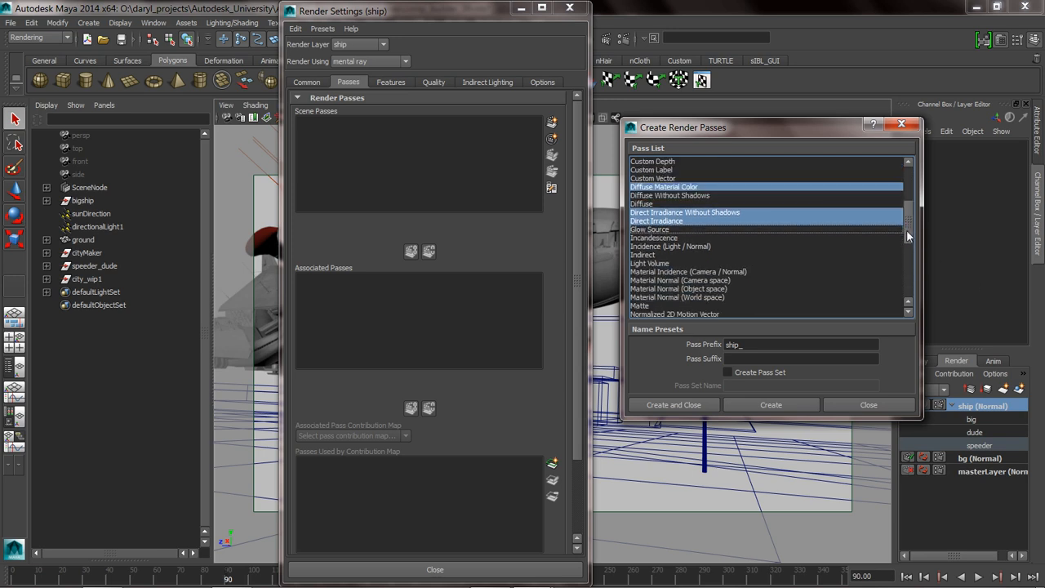
{"action": "left_click", "coordinate": [656, 255], "text": "ctrl"}
{"action": "left_click_drag", "start_coordinate": [907, 226], "coordinate": [906, 254]}
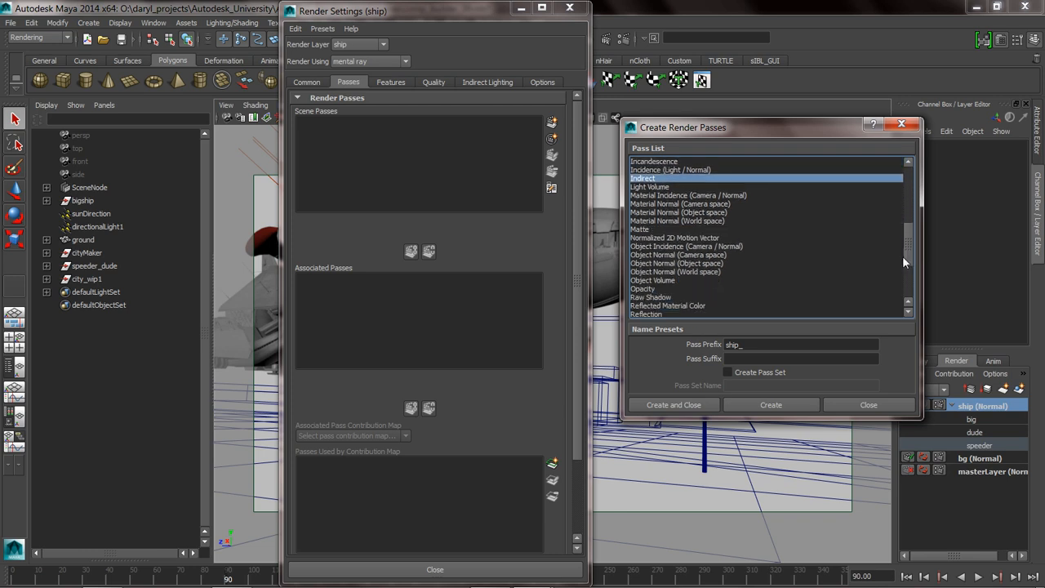
{"action": "left_click", "coordinate": [664, 314], "text": "ctrl"}
{"action": "scroll", "coordinate": [899, 263], "scroll_direction": "down", "scroll_amount": 2}
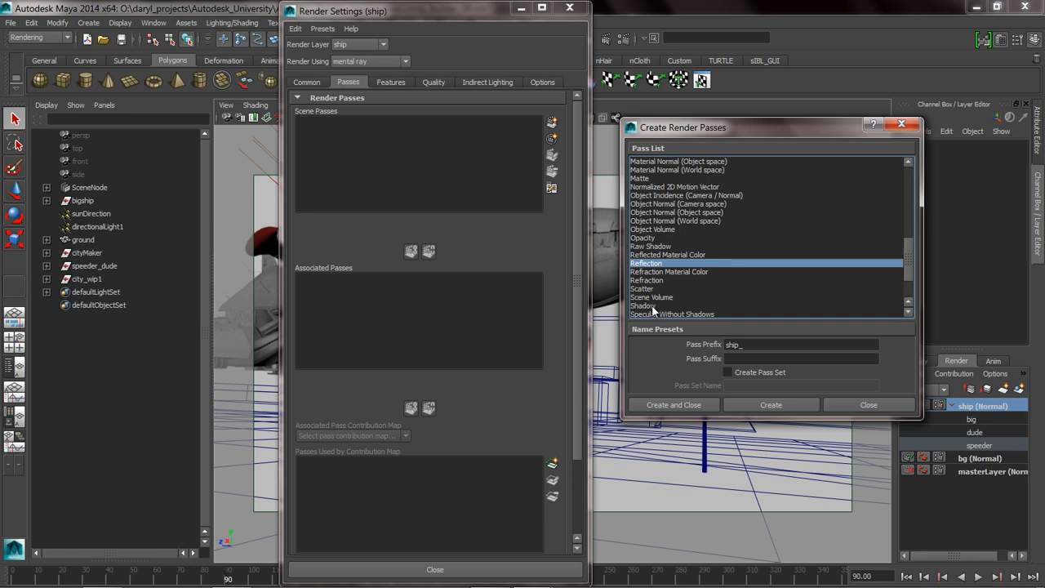
{"action": "left_click", "coordinate": [652, 305], "text": "ctrl"}
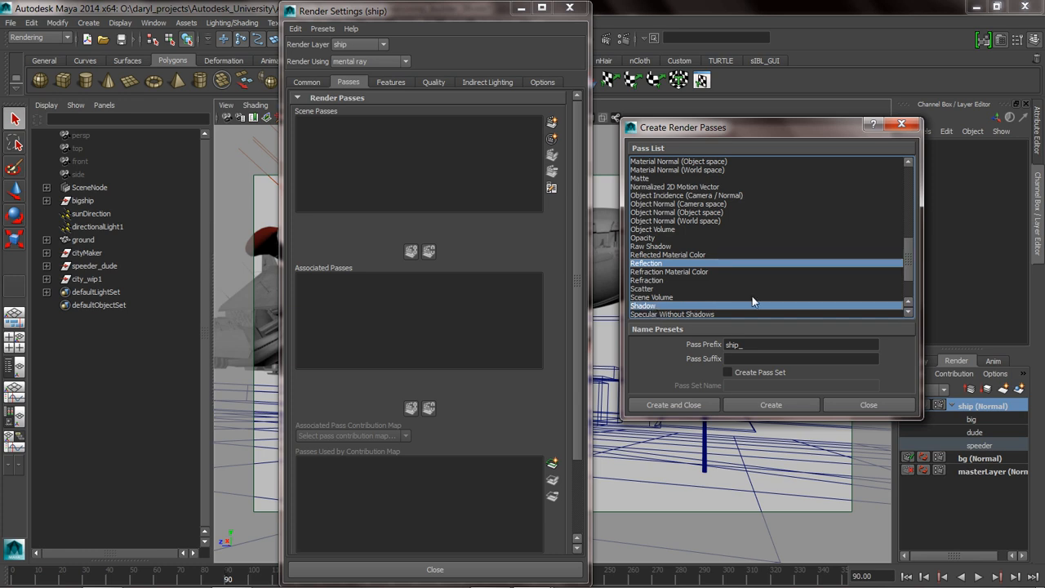
{"action": "left_click", "coordinate": [657, 306], "text": "ctrl"}
{"action": "left_click_drag", "start_coordinate": [907, 260], "coordinate": [909, 278]}
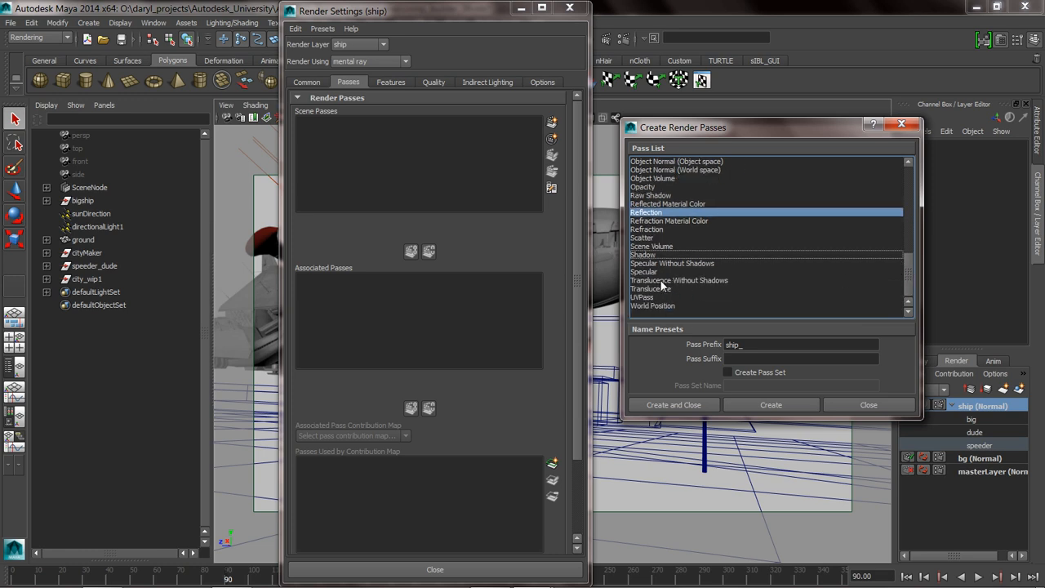
{"action": "left_click", "coordinate": [637, 272], "text": "ctrl"}
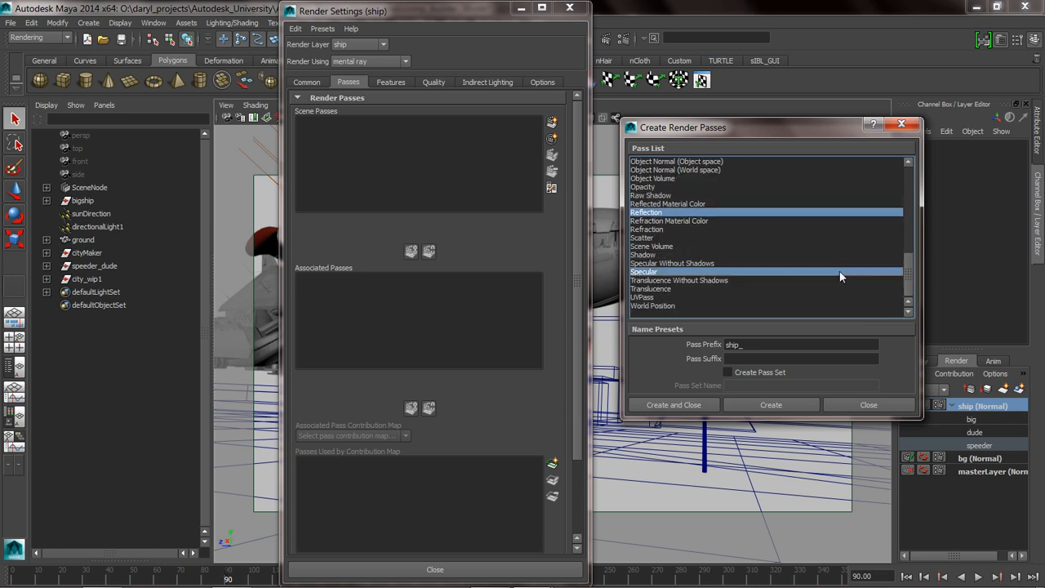
{"action": "left_click_drag", "start_coordinate": [910, 277], "coordinate": [932, 188]}
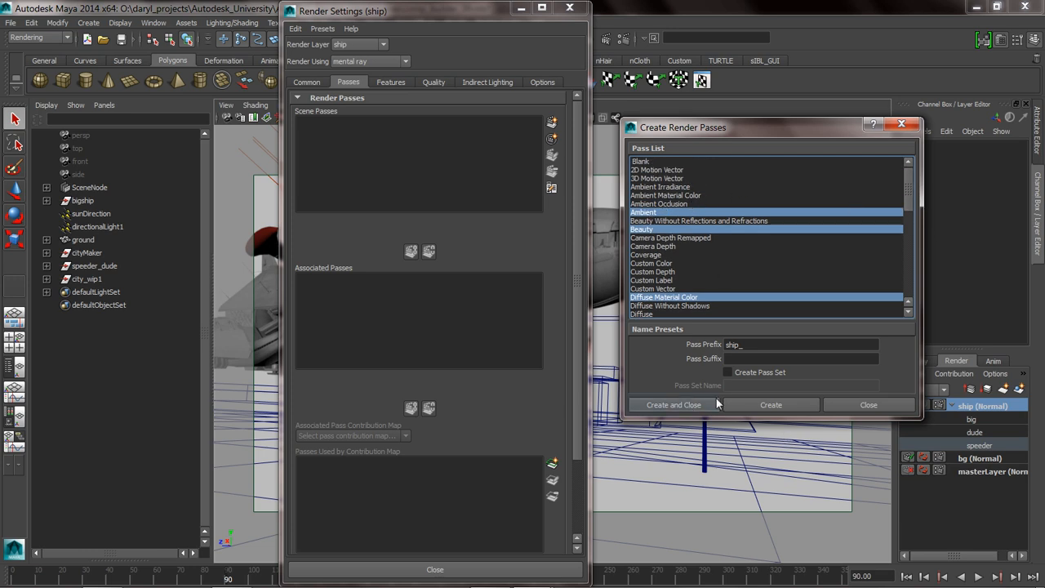
{"action": "left_click", "coordinate": [768, 402]}
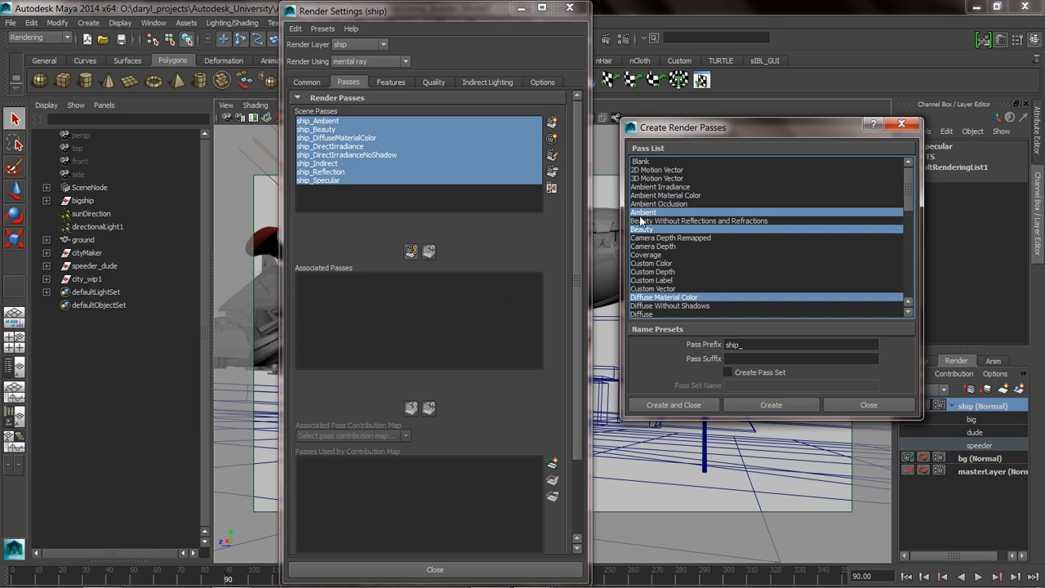
Create another Beauty pass using the prefix ship_NoHold.
{"action": "left_click", "coordinate": [647, 230]}
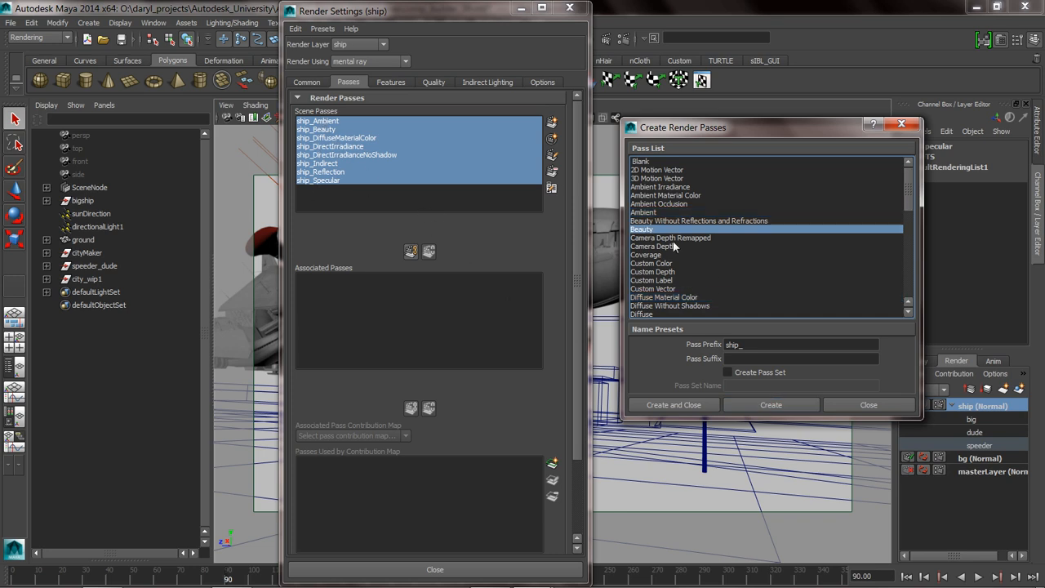
{"action": "left_click", "coordinate": [745, 346]}
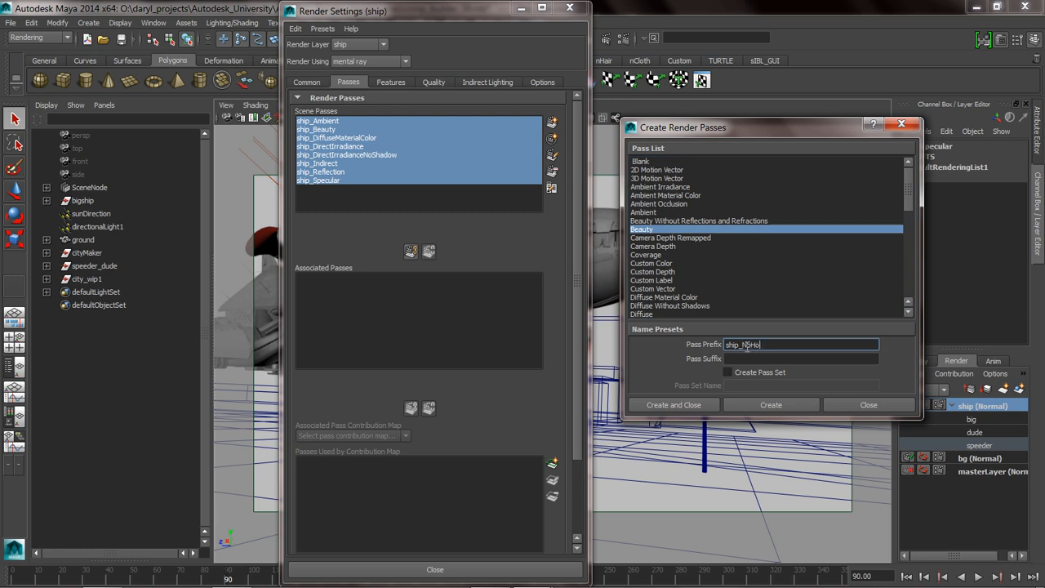
{"action": "key", "text": "BackSpace"}
{"action": "key", "text": "BackSpace"}
{"action": "left_click", "coordinate": [759, 403]}
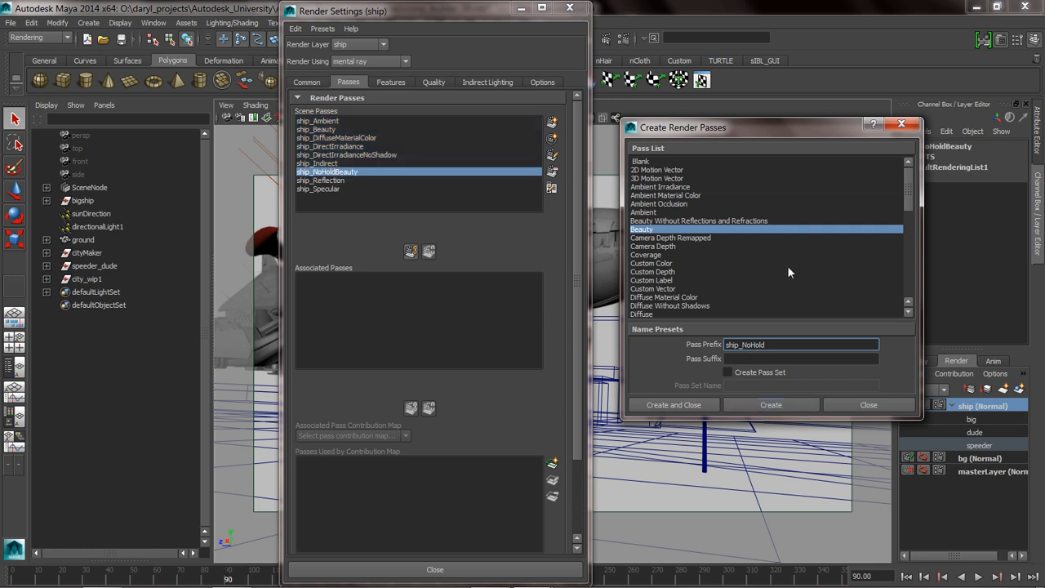
Create a Beauty pass for the speeder using the prefix speeder_.
{"action": "left_click_drag", "start_coordinate": [770, 349], "coordinate": [678, 344]}
{"action": "type", "text": "speeder_"}
{"action": "left_click", "coordinate": [762, 405]}
Create a Matte pass for the rider using the prefix dude_.
{"action": "left_click_drag", "start_coordinate": [752, 344], "coordinate": [717, 345]}
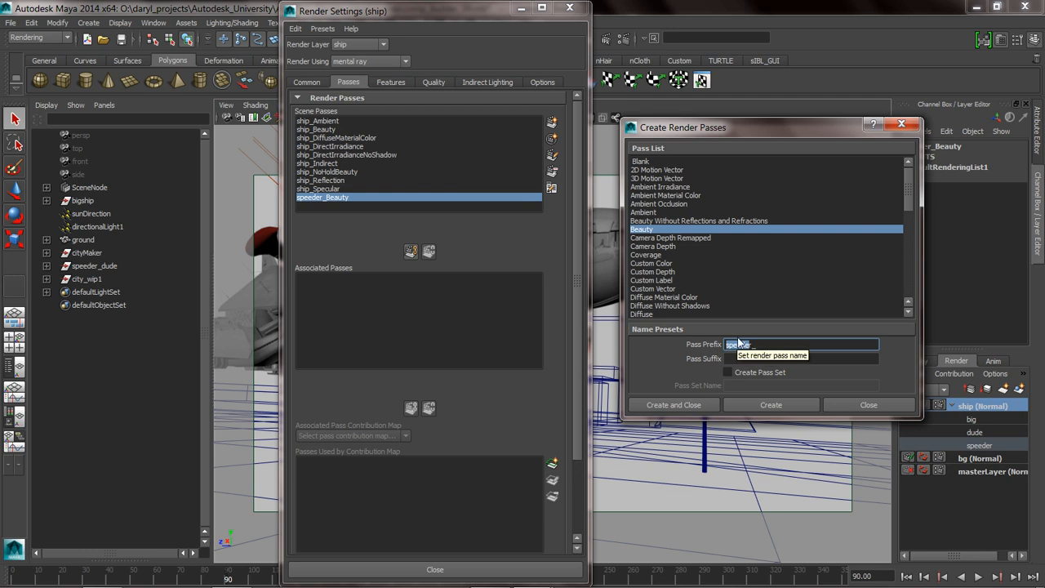
{"action": "type", "text": "dide_"}
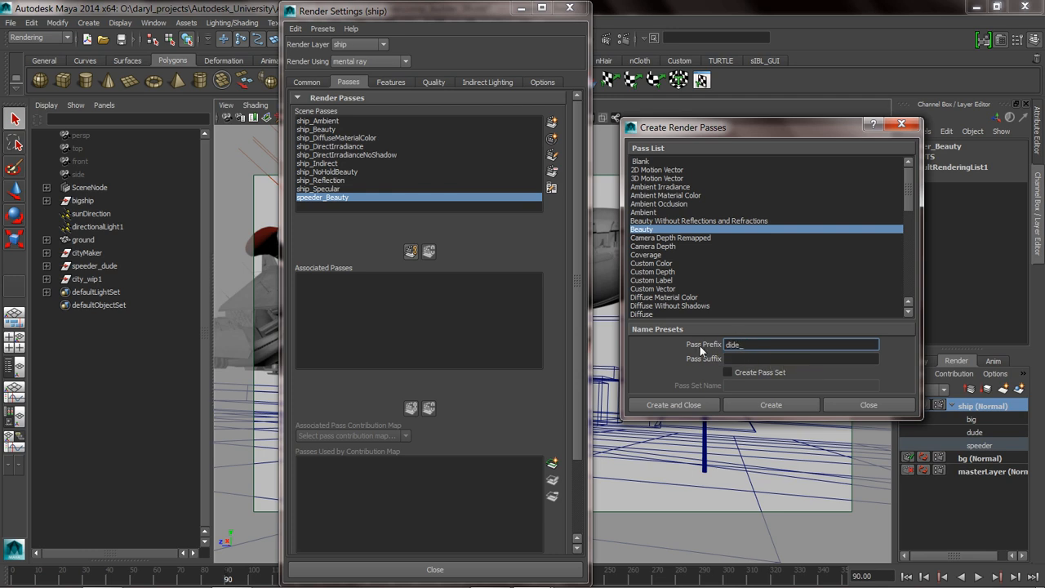
{"action": "key", "text": "BackSpace"}
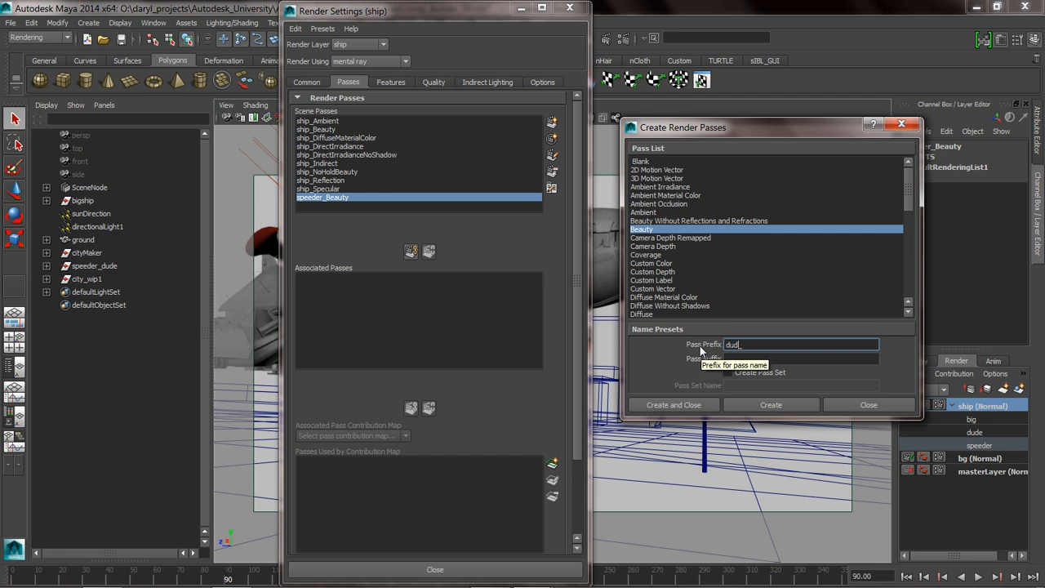
{"action": "left_click_drag", "start_coordinate": [906, 204], "coordinate": [899, 242]}
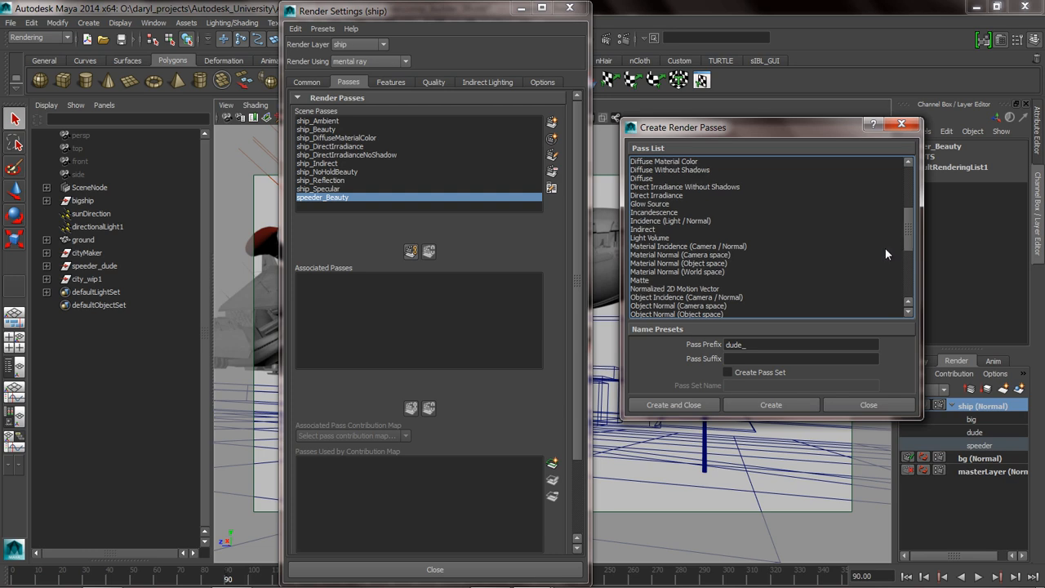
{"action": "left_click", "coordinate": [651, 280]}
{"action": "left_click", "coordinate": [757, 404]}
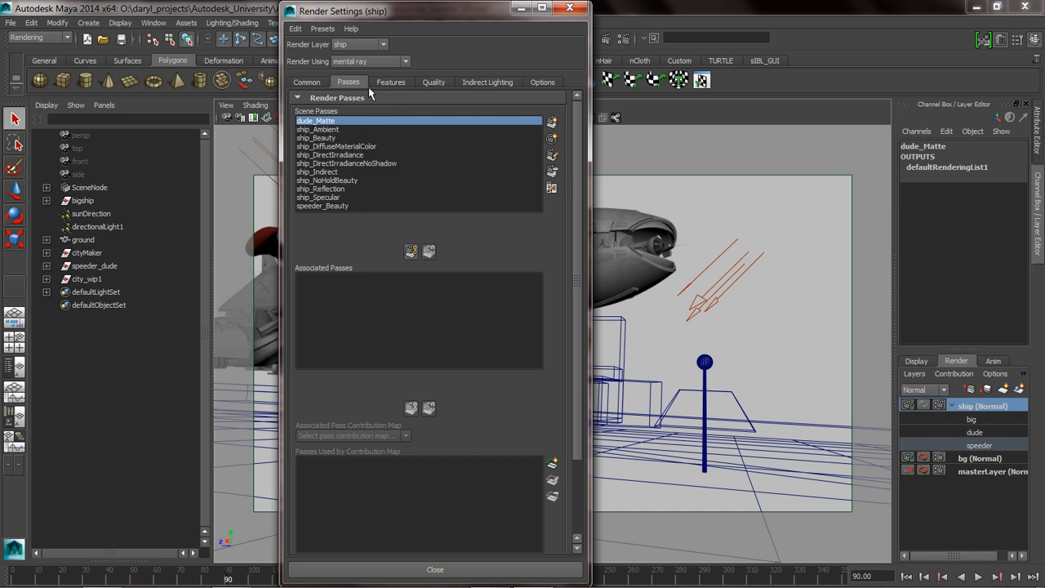
Associate all scene passes with the ship render layer and check the bg layer's associated passes for comparison.
{"action": "left_click", "coordinate": [338, 207], "text": "shift"}
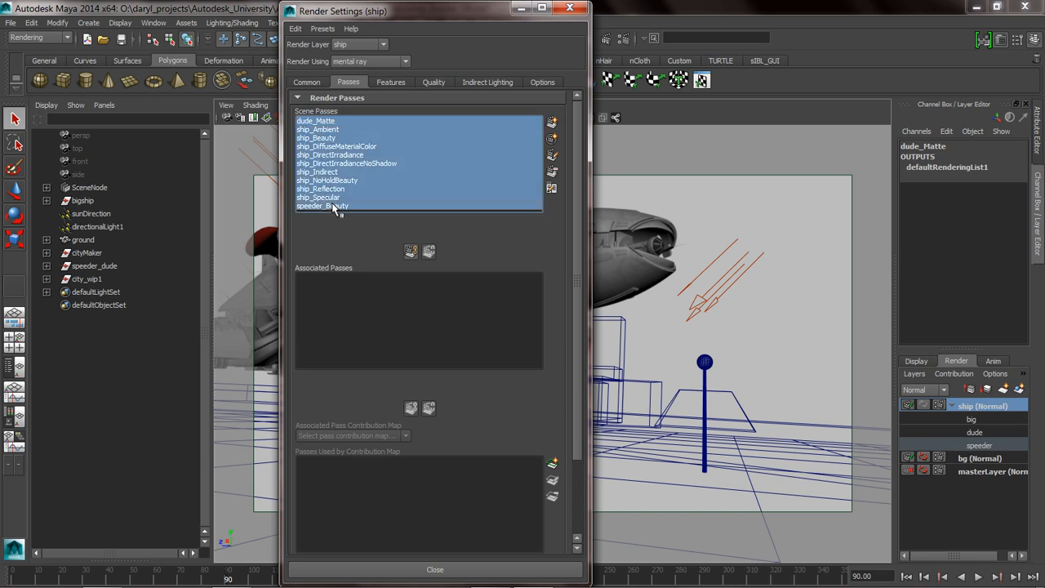
{"action": "left_click", "coordinate": [410, 251]}
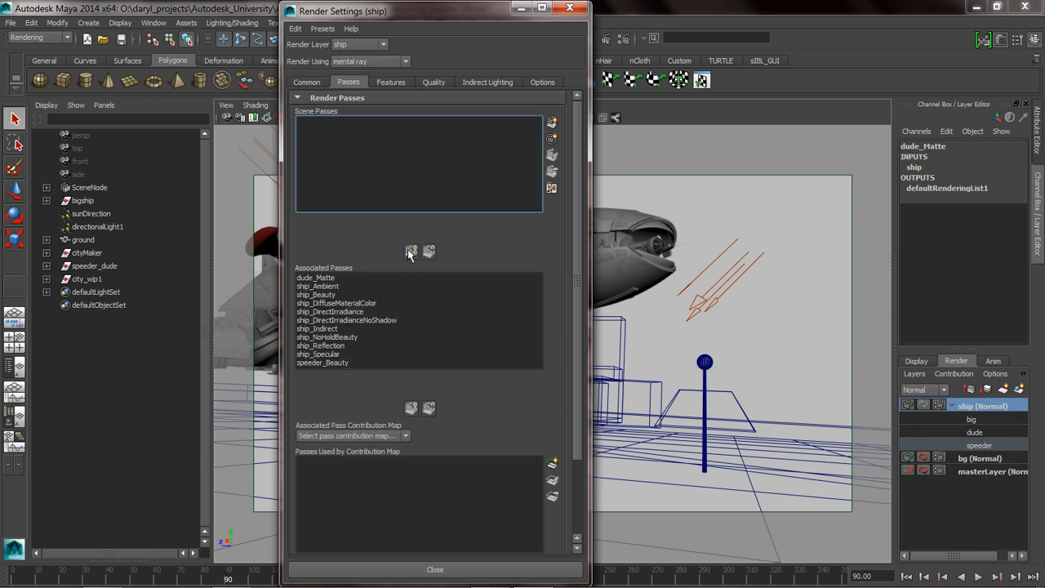
{"action": "left_click", "coordinate": [359, 44]}
{"action": "left_click", "coordinate": [353, 65]}
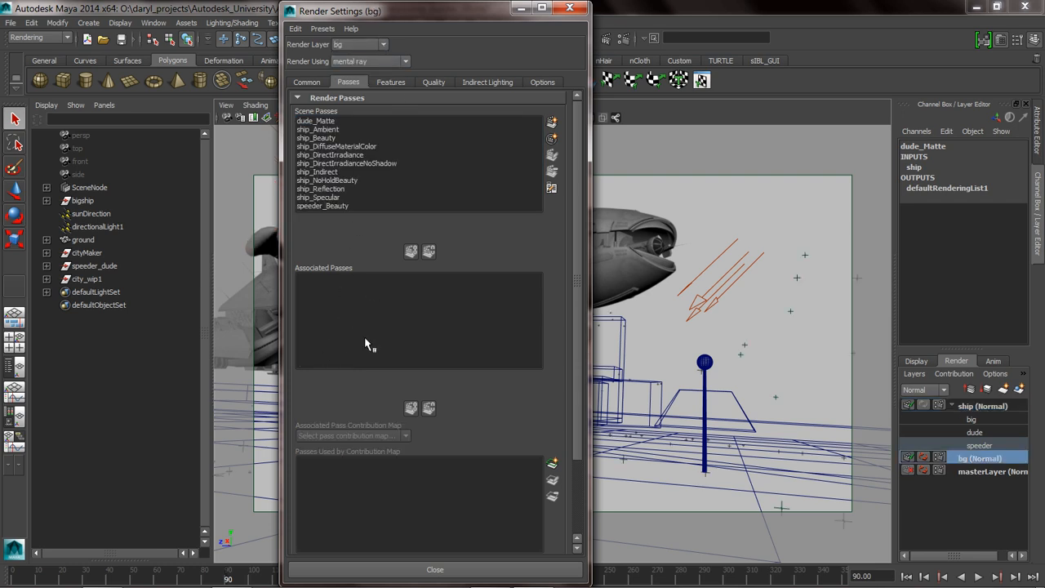
{"action": "left_click", "coordinate": [360, 44]}
{"action": "left_click", "coordinate": [352, 58]}
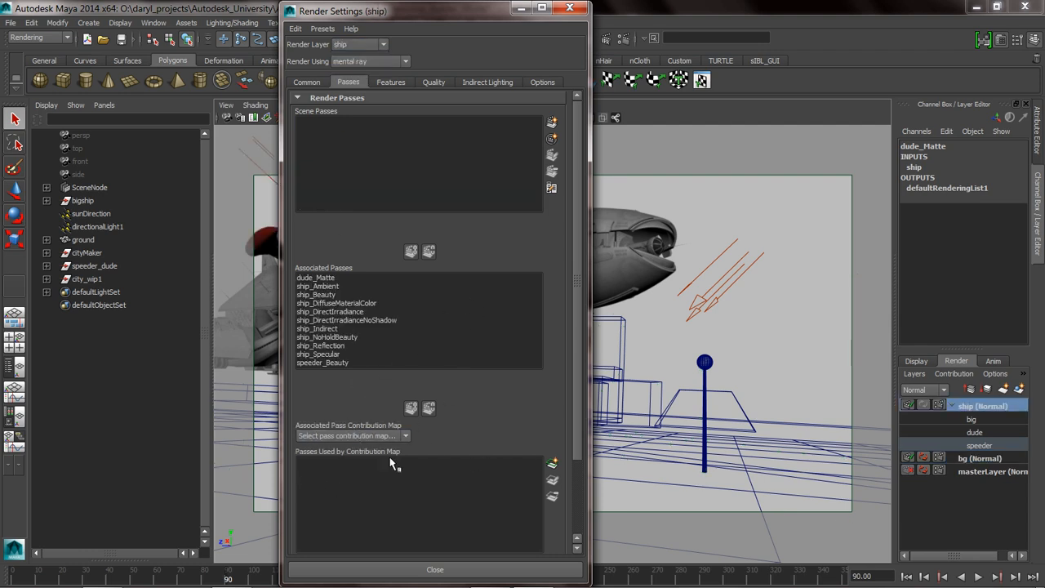
Assign the dude_Matte pass to the dude pass contribution map.
{"action": "left_click", "coordinate": [344, 439]}
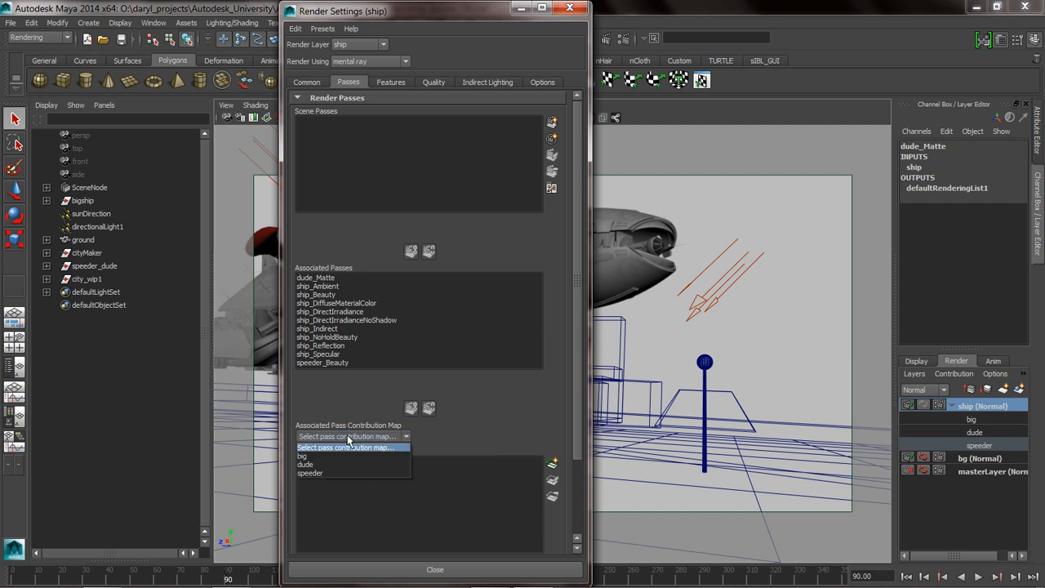
{"action": "left_click", "coordinate": [336, 464]}
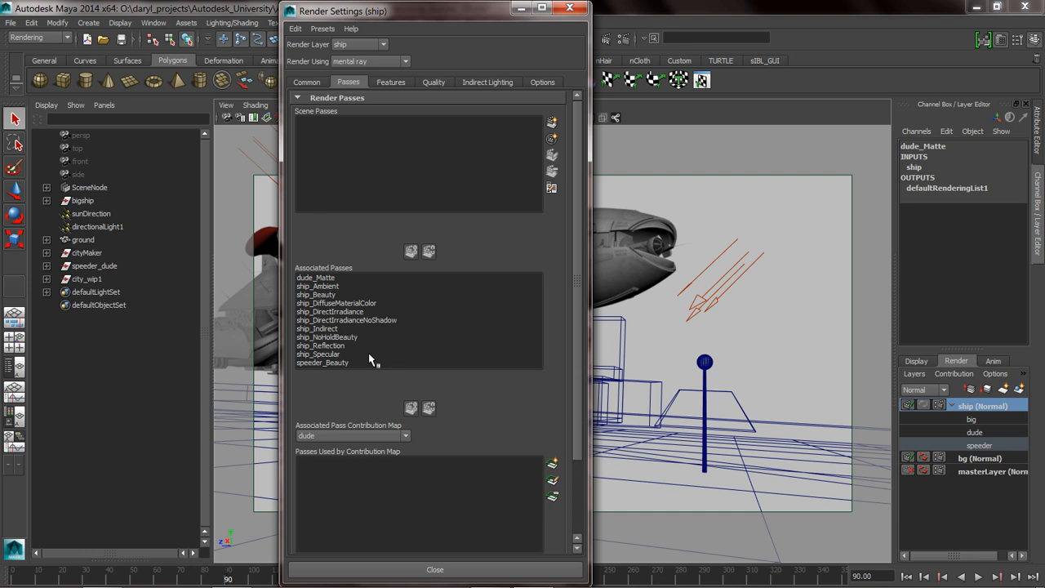
{"action": "left_click", "coordinate": [315, 279]}
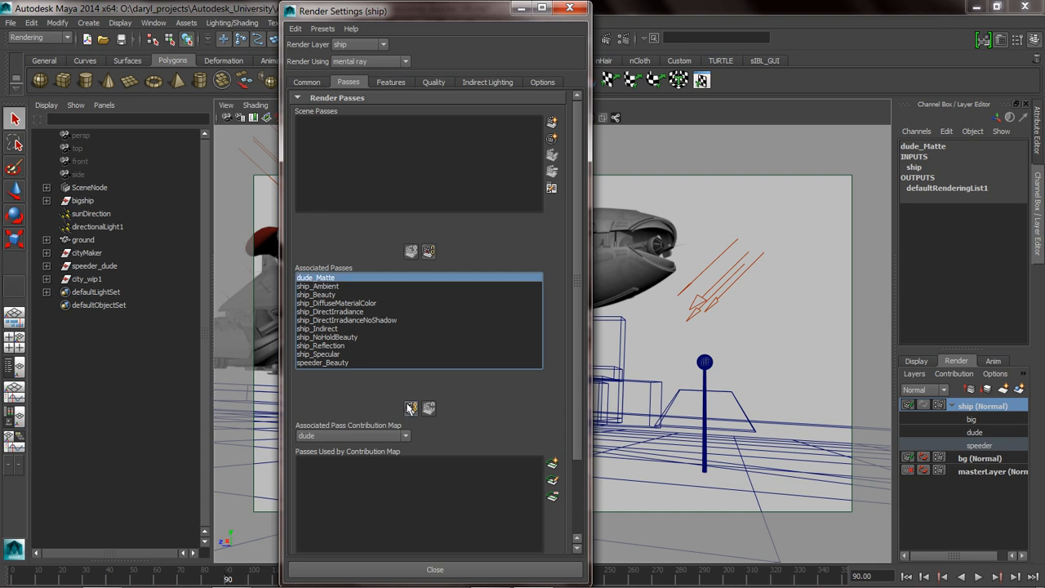
{"action": "left_click", "coordinate": [410, 408]}
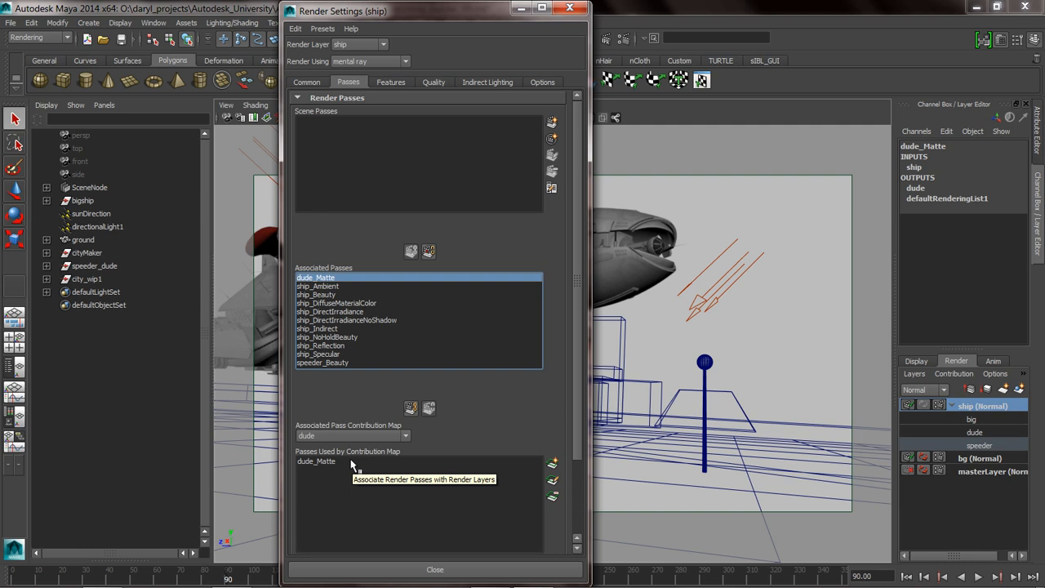
Assign the speeder_Beauty pass to the speeder pass contribution map.
{"action": "left_click", "coordinate": [346, 437]}
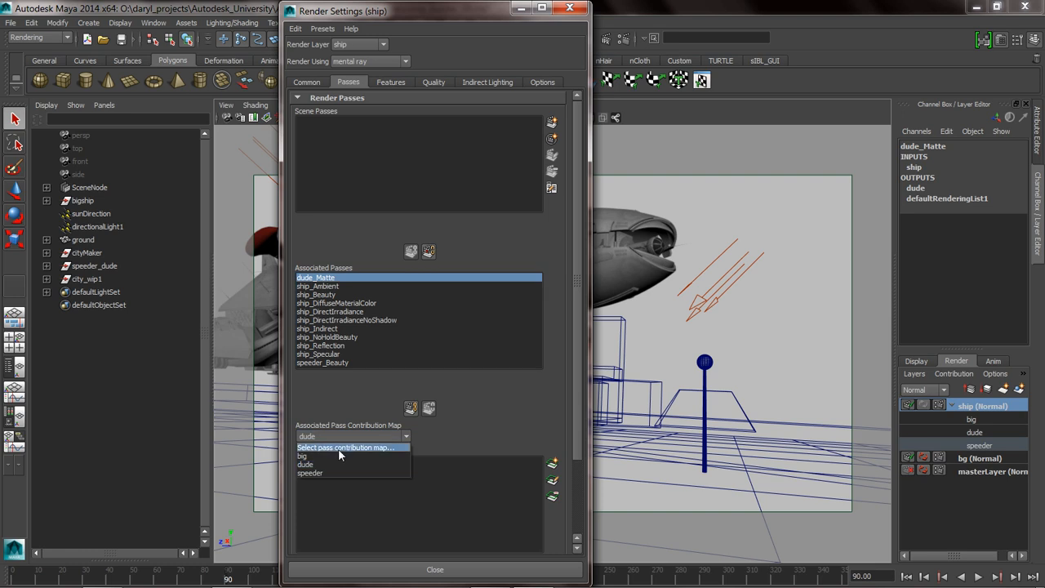
{"action": "left_click", "coordinate": [328, 472]}
{"action": "left_click", "coordinate": [326, 362]}
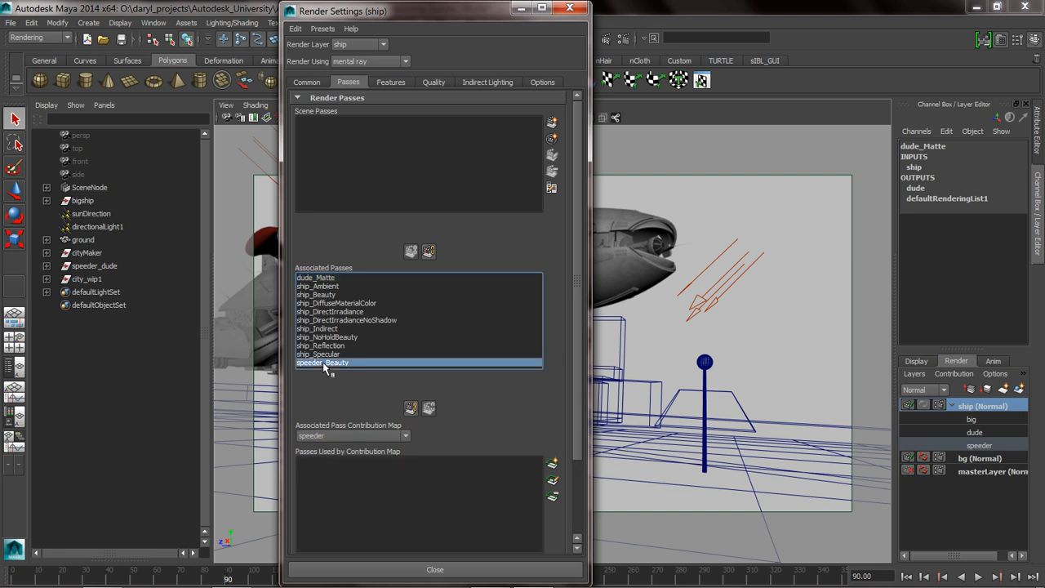
{"action": "left_click", "coordinate": [411, 407]}
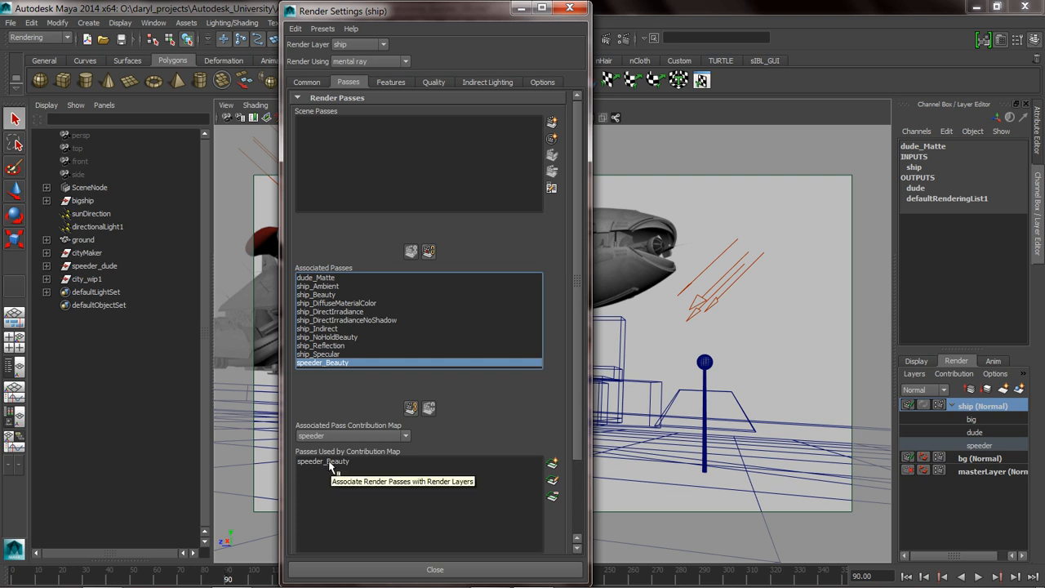
Assign all the ship passes, from ship_Ambient through ship_Specular, to the big pass contribution map.
{"action": "left_click", "coordinate": [345, 436]}
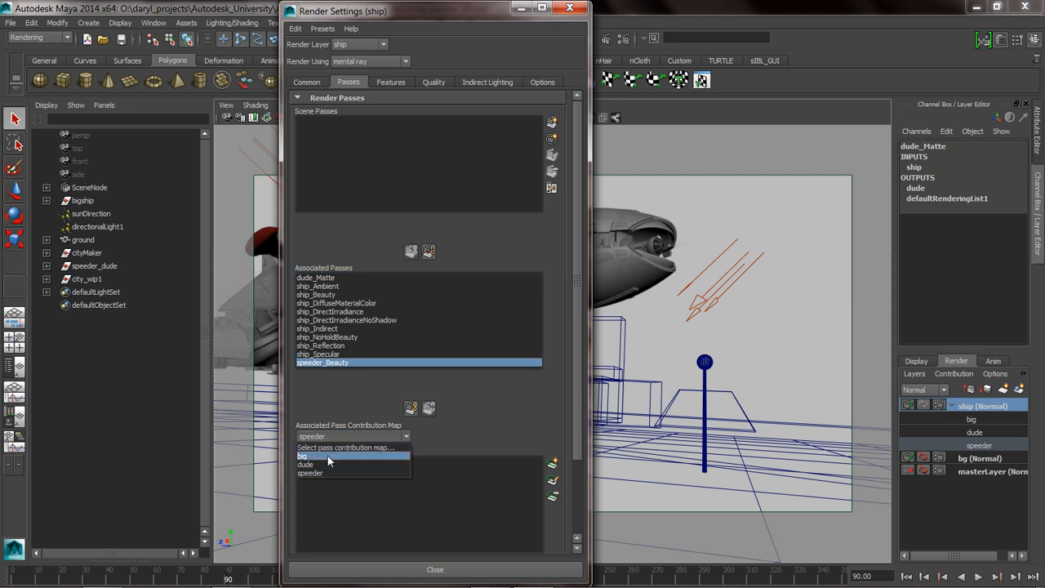
{"action": "left_click", "coordinate": [329, 462]}
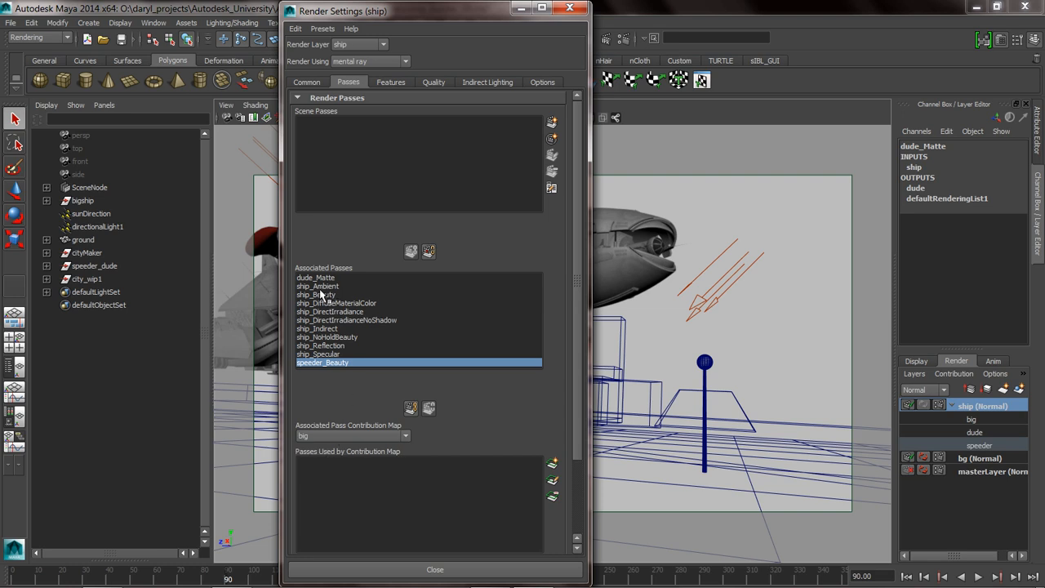
{"action": "left_click", "coordinate": [323, 296]}
{"action": "left_click", "coordinate": [332, 355], "text": "shift"}
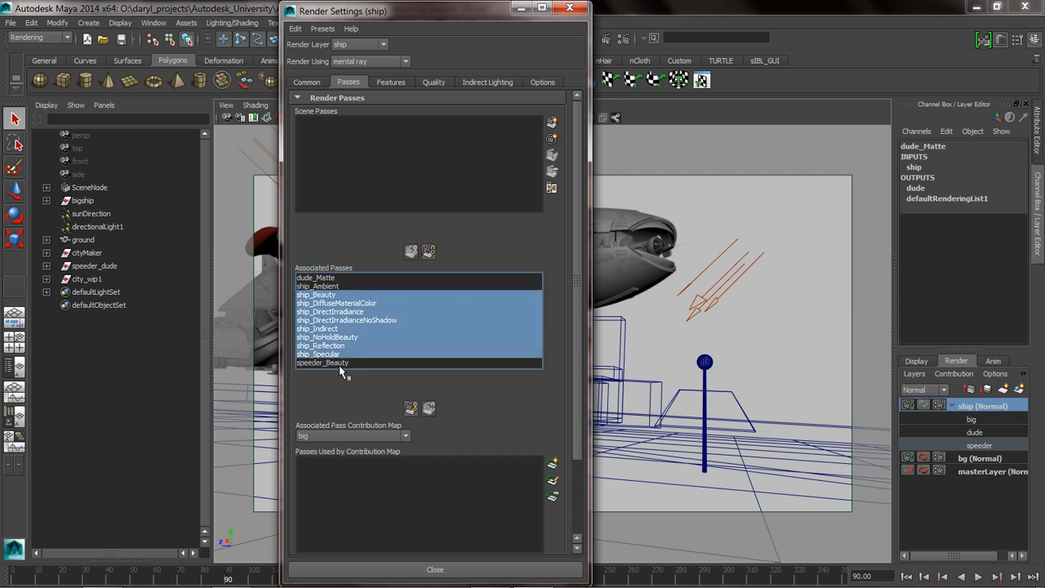
{"action": "left_click", "coordinate": [325, 287]}
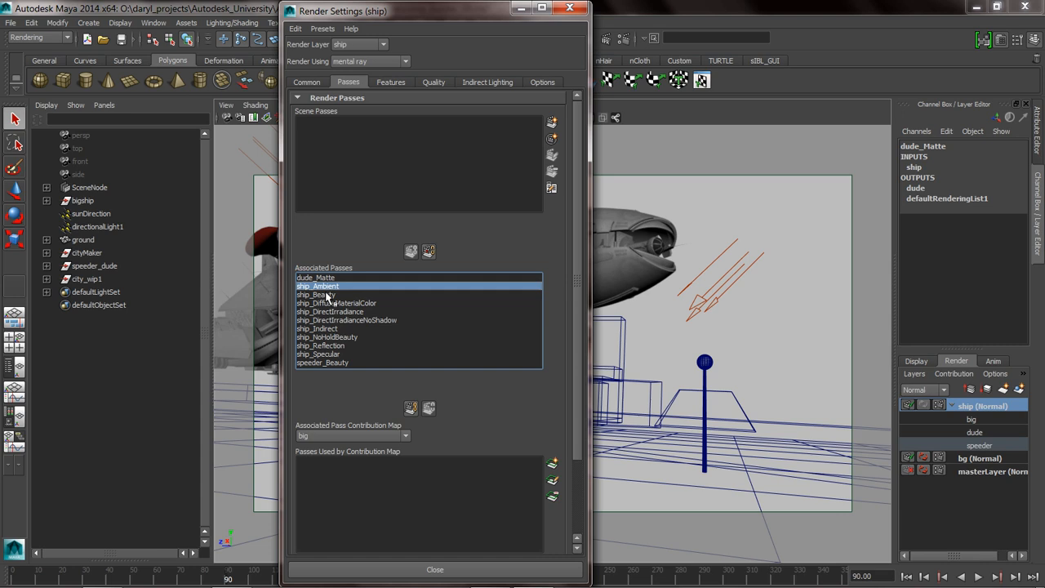
{"action": "left_click", "coordinate": [330, 354], "text": "shift"}
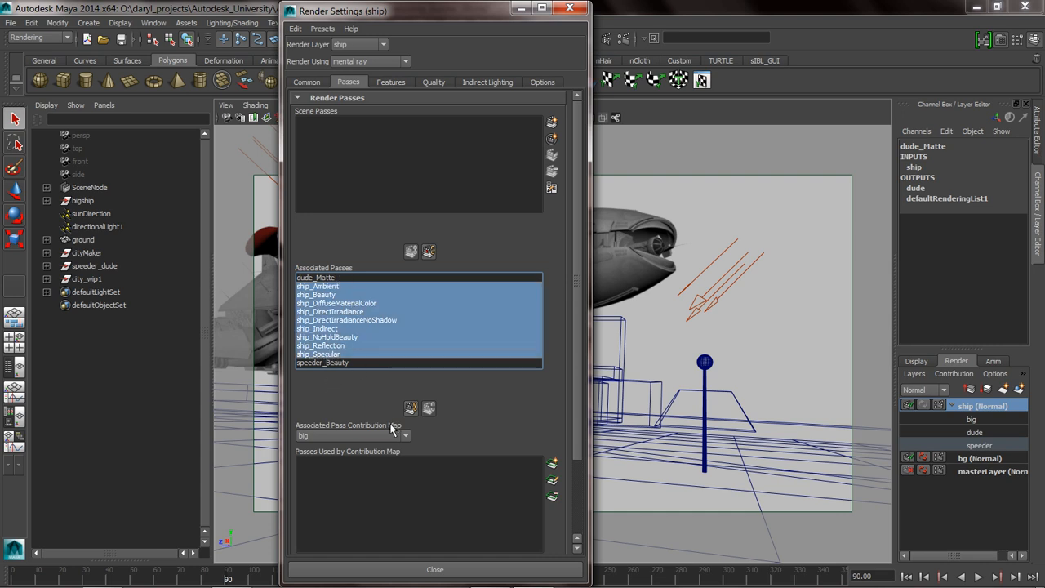
{"action": "left_click", "coordinate": [411, 411]}
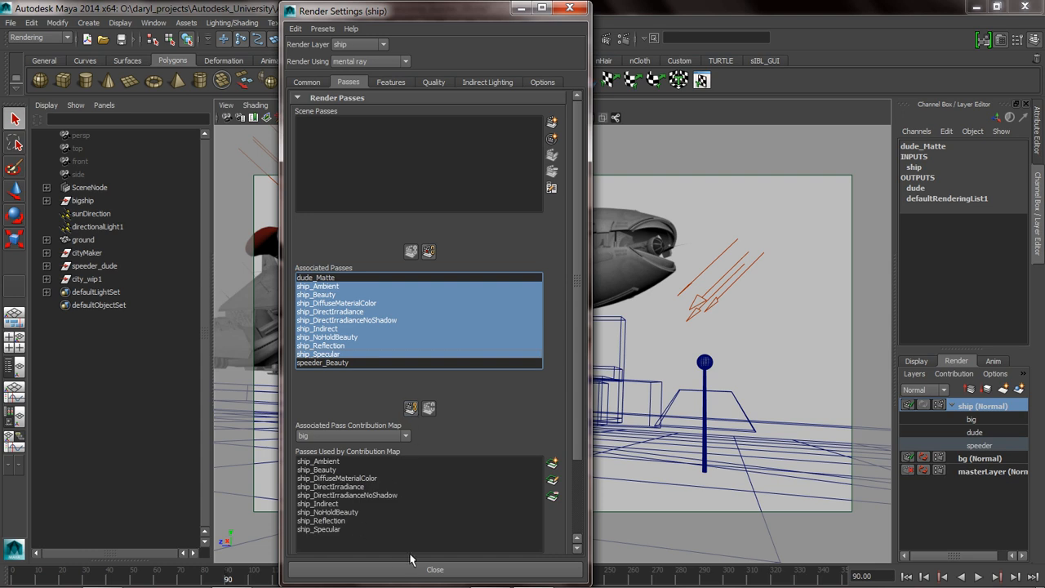
Turn off Hold-Out for the ship_NoHoldBeauty pass and put the Render Settings window away.
{"action": "left_click", "coordinate": [325, 513]}
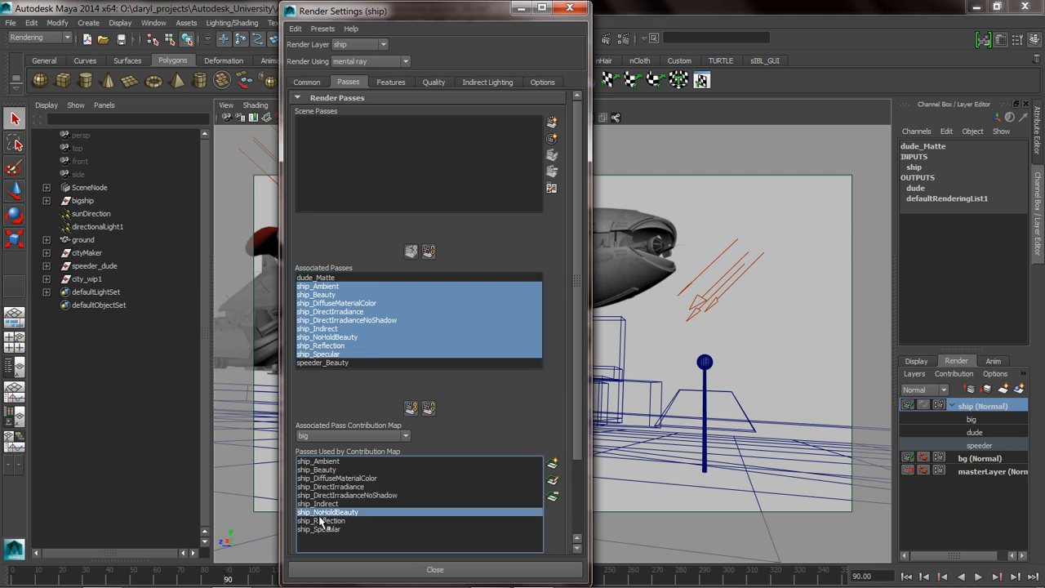
{"action": "double_click", "coordinate": [326, 512]}
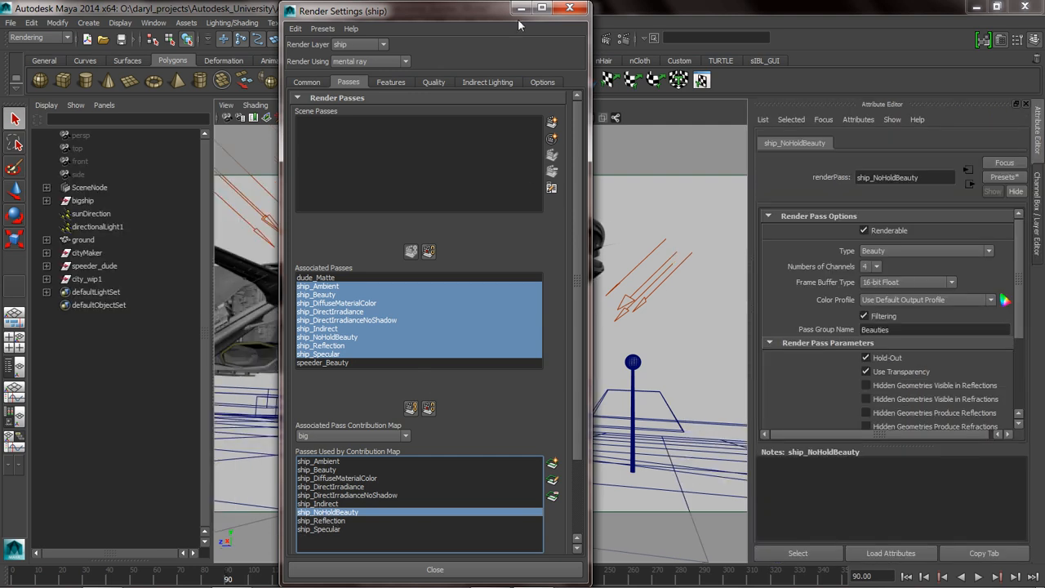
{"action": "left_click_drag", "start_coordinate": [468, 14], "coordinate": [413, 375]}
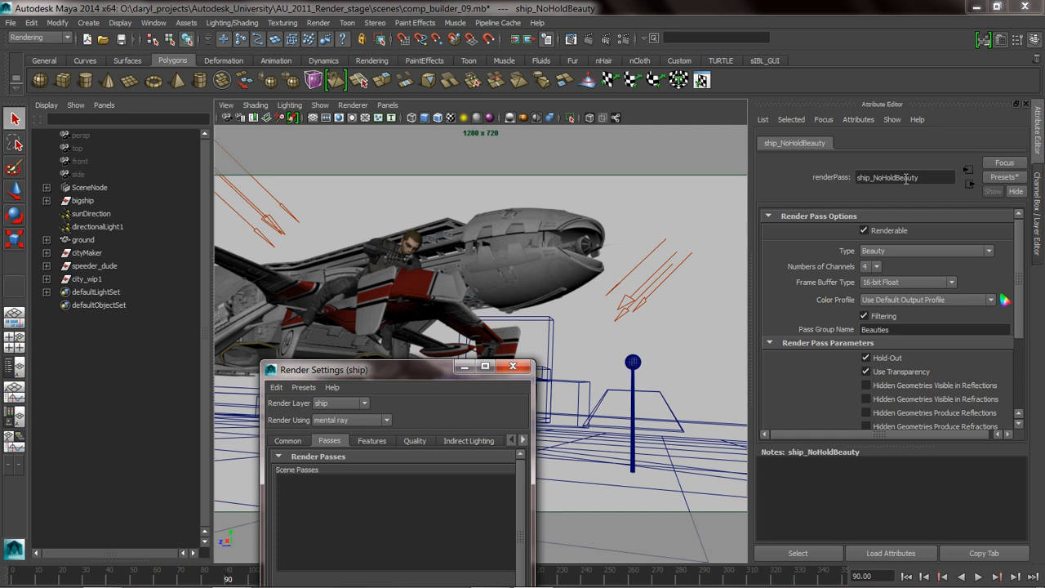
{"action": "left_click", "coordinate": [867, 359]}
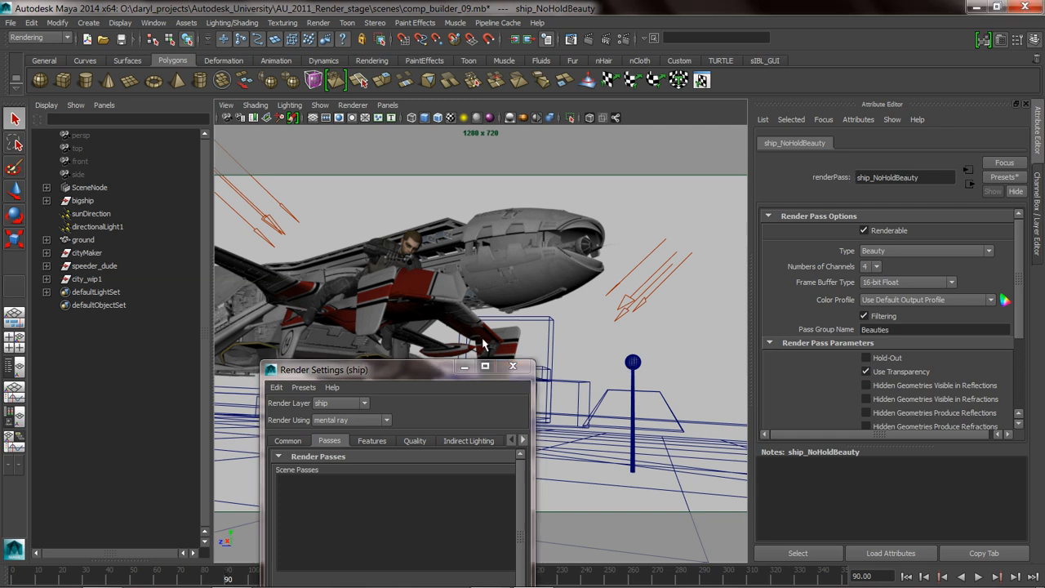
{"action": "left_click_drag", "start_coordinate": [430, 365], "coordinate": [515, 262]}
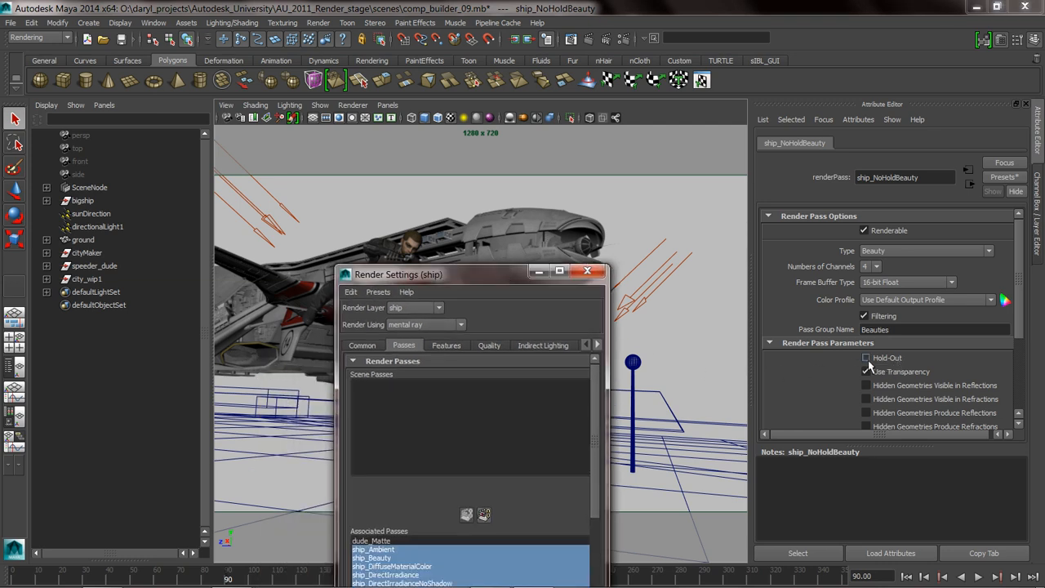
{"action": "left_click_drag", "start_coordinate": [455, 265], "coordinate": [535, 361]}
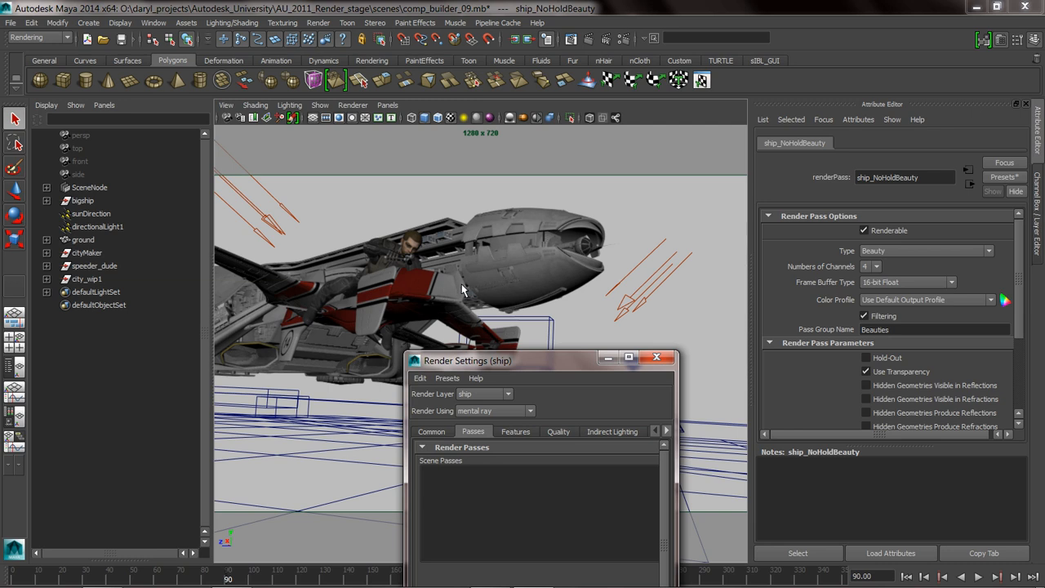
{"action": "left_click_drag", "start_coordinate": [527, 361], "coordinate": [520, 111]}
{"action": "left_click", "coordinate": [628, 100]}
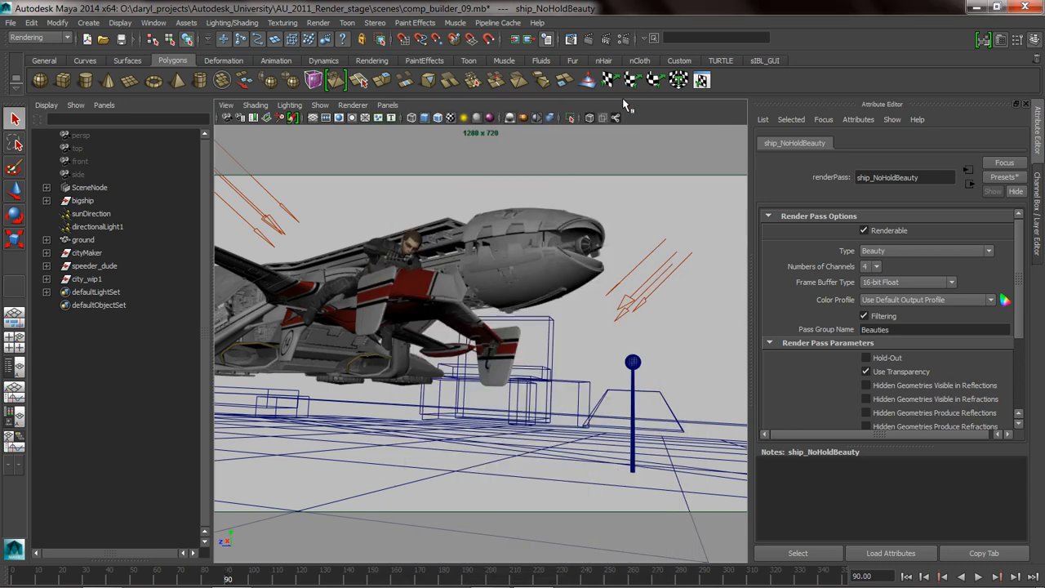
Render the current frame of the ship layer with mental ray and minimize the Render View.
{"action": "left_click", "coordinate": [588, 40]}
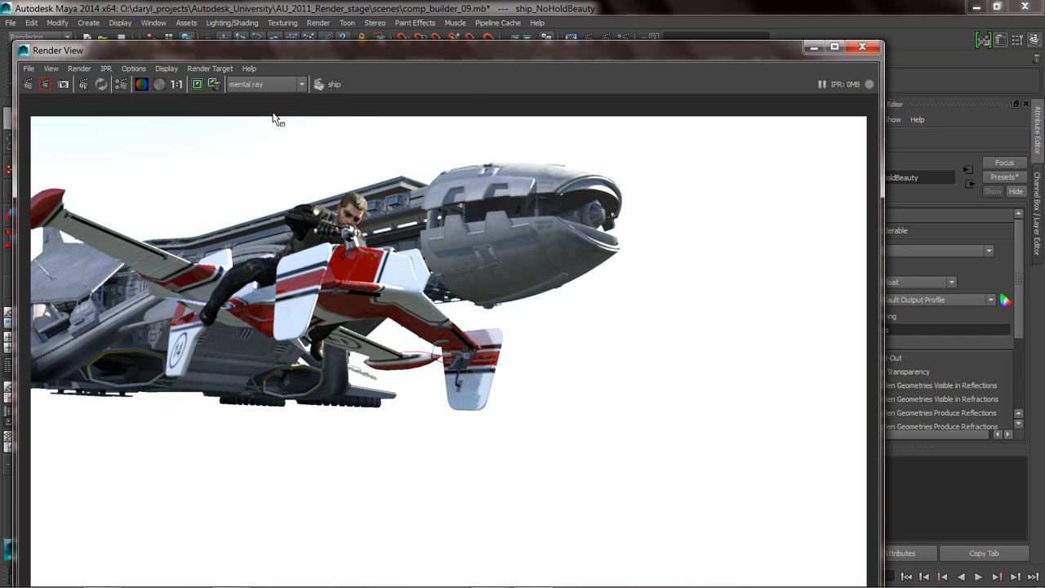
{"action": "left_click", "coordinate": [29, 68]}
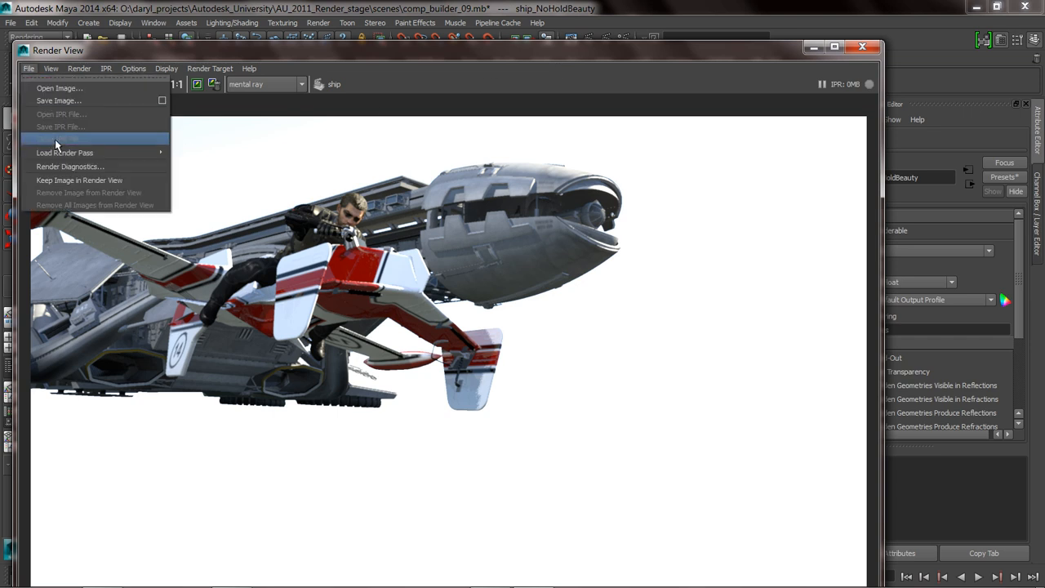
{"action": "mouse_move", "coordinate": [60, 154]}
{"action": "left_click", "coordinate": [624, 97]}
{"action": "left_click", "coordinate": [814, 47]}
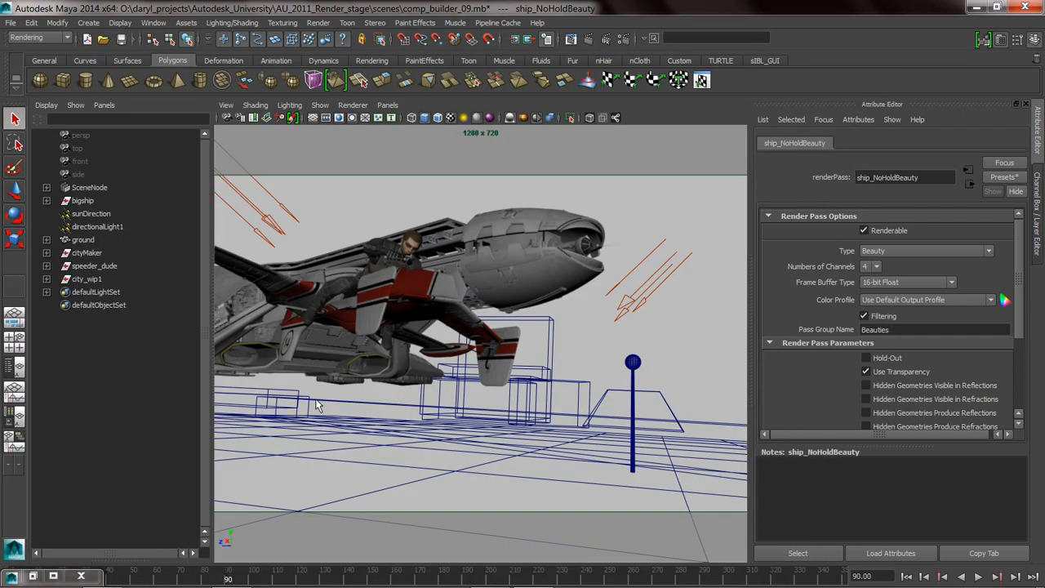
Switch to the file explorer, open comp_builder_09_ship.090.exr from images\tmp in imf_disp and widen the viewer to show more of the image.
{"action": "key", "text": "alt+Tab"}
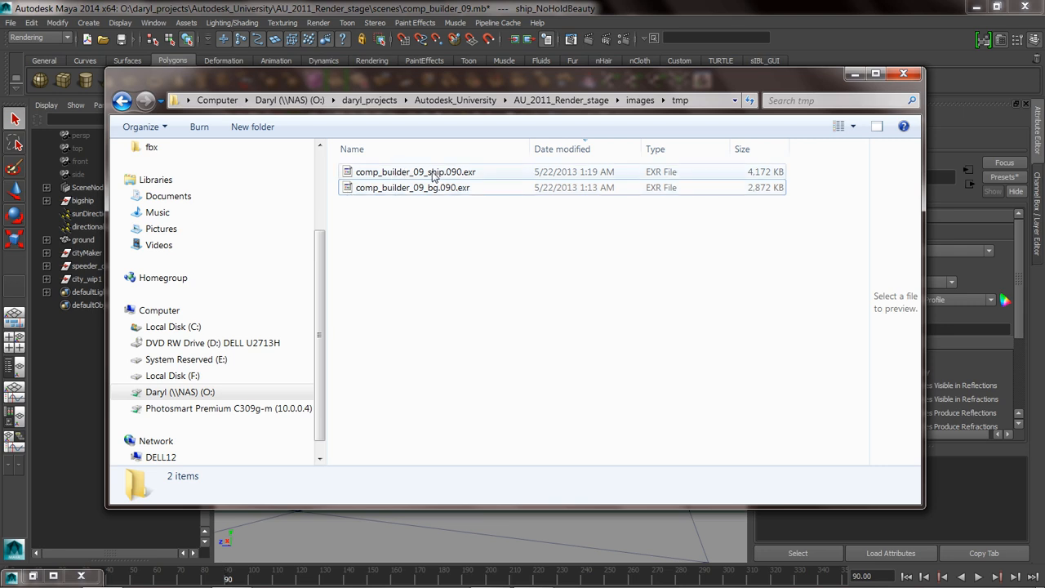
{"action": "left_click", "coordinate": [402, 177]}
{"action": "double_click", "coordinate": [349, 173]}
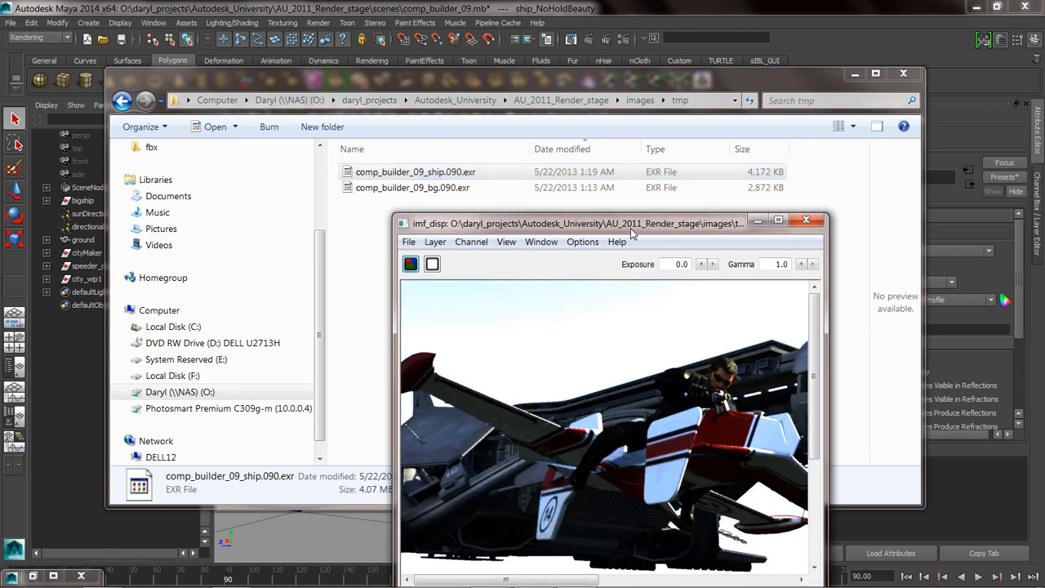
{"action": "left_click_drag", "start_coordinate": [569, 182], "coordinate": [432, 100]}
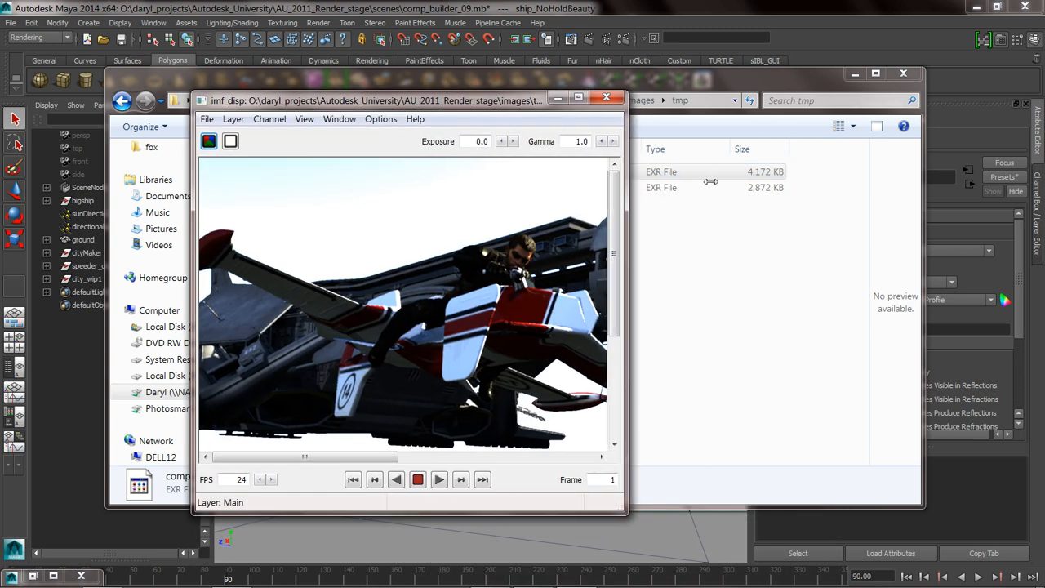
{"action": "left_click_drag", "start_coordinate": [625, 181], "coordinate": [939, 187]}
Set the image viewer's gamma to 2.2.
{"action": "double_click", "coordinate": [895, 141]}
{"action": "type", "text": "2.2"}
{"action": "key", "text": "Return"}
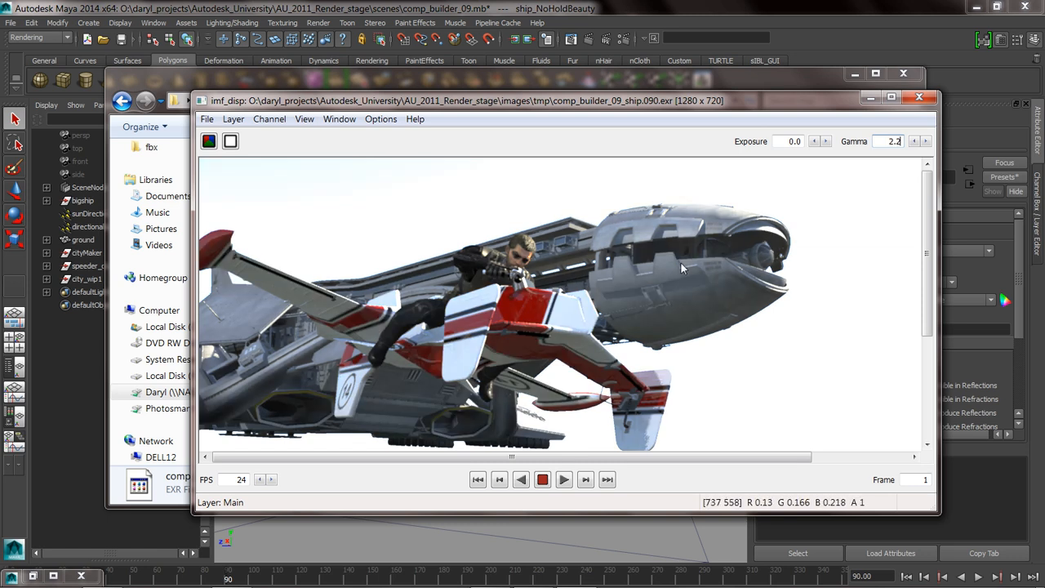
View the dude_Matte, ship_Ambient and ship_Beauty layers of the ship EXR one after another.
{"action": "left_click", "coordinate": [234, 119]}
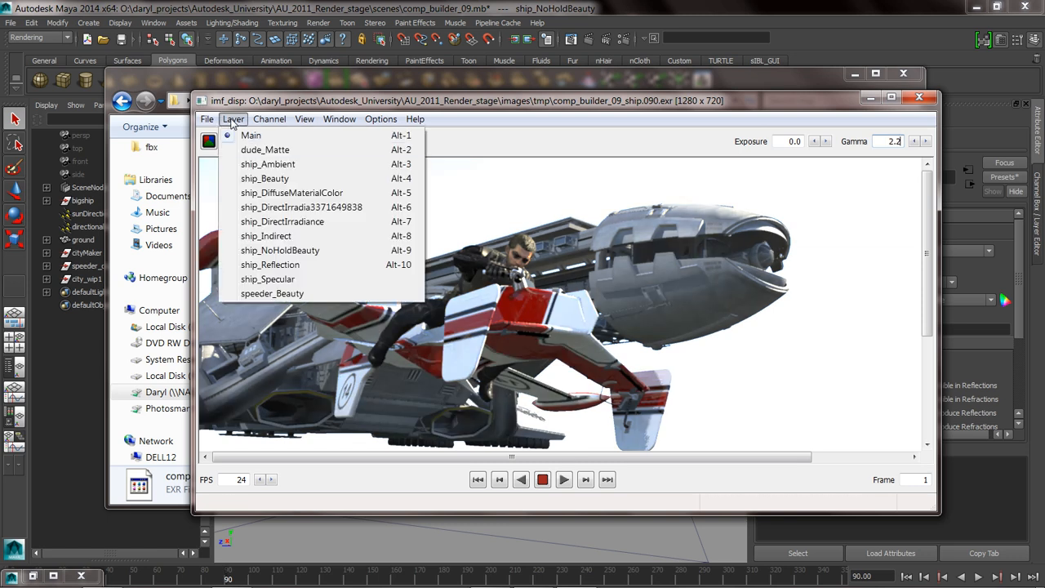
{"action": "left_click", "coordinate": [261, 150]}
{"action": "key", "text": "alt+l"}
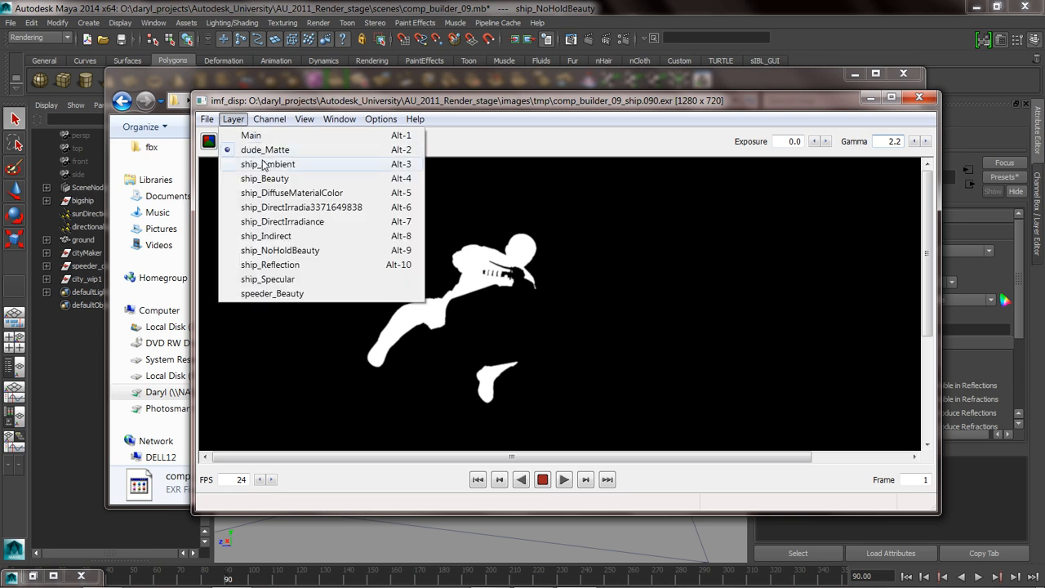
{"action": "left_click", "coordinate": [263, 164]}
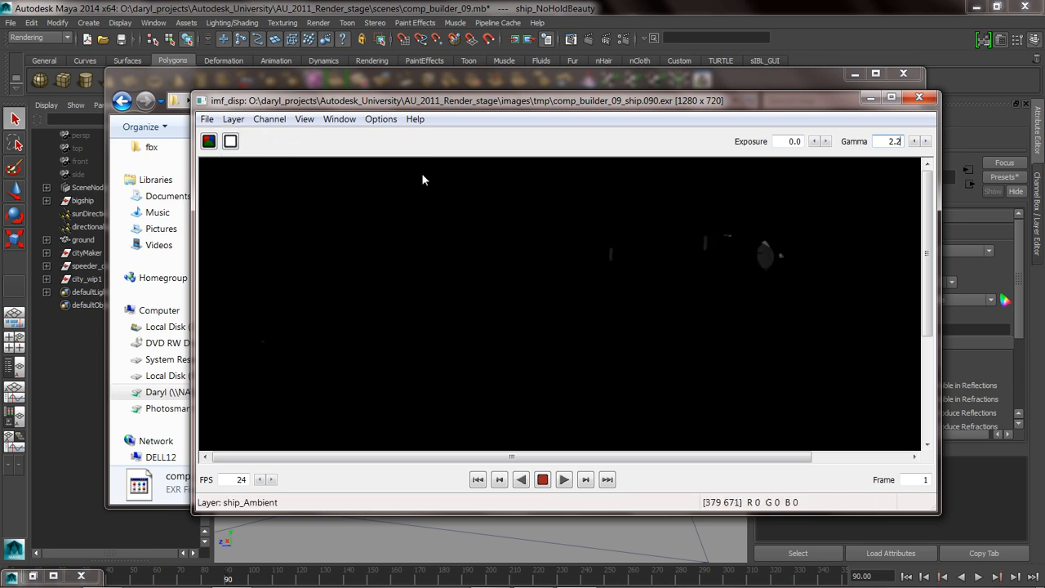
{"action": "left_click", "coordinate": [234, 120]}
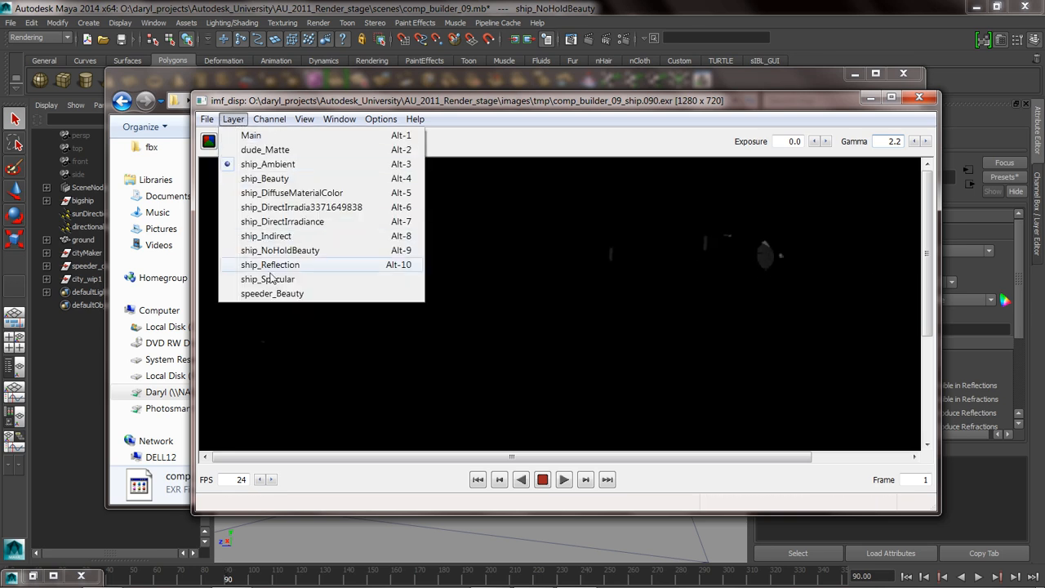
{"action": "left_click", "coordinate": [269, 178]}
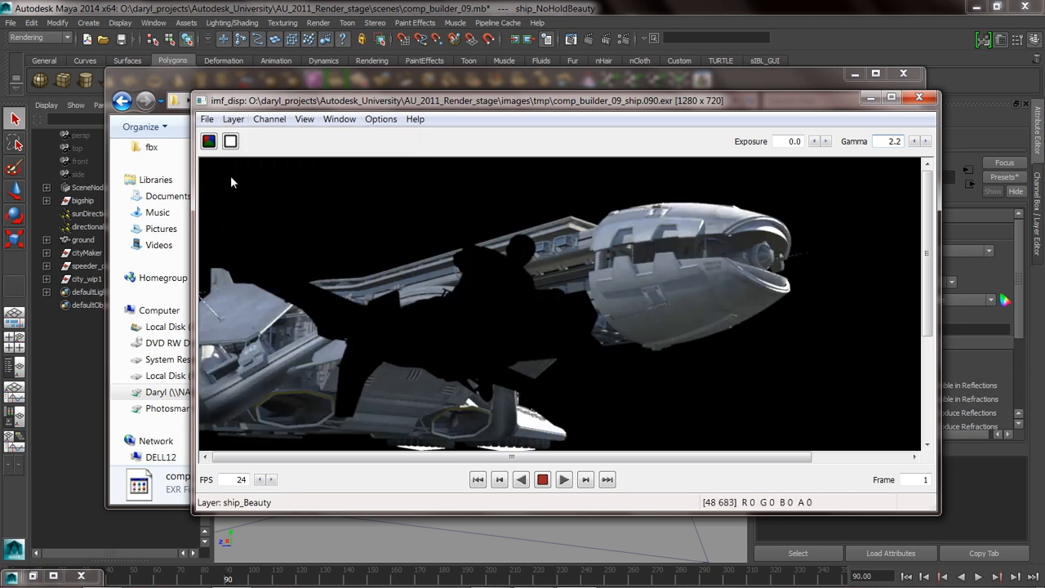
View the ship_NoHoldBeauty, ship_Reflection and ship_DiffuseMaterialColor layers of the ship EXR.
{"action": "left_click", "coordinate": [235, 120]}
{"action": "left_click", "coordinate": [270, 251]}
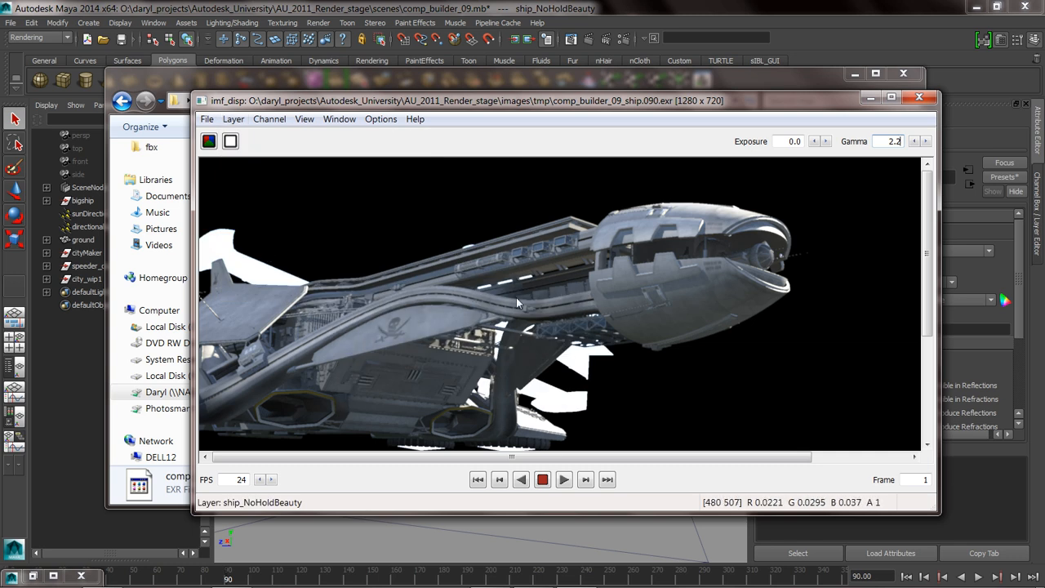
{"action": "left_click", "coordinate": [233, 119]}
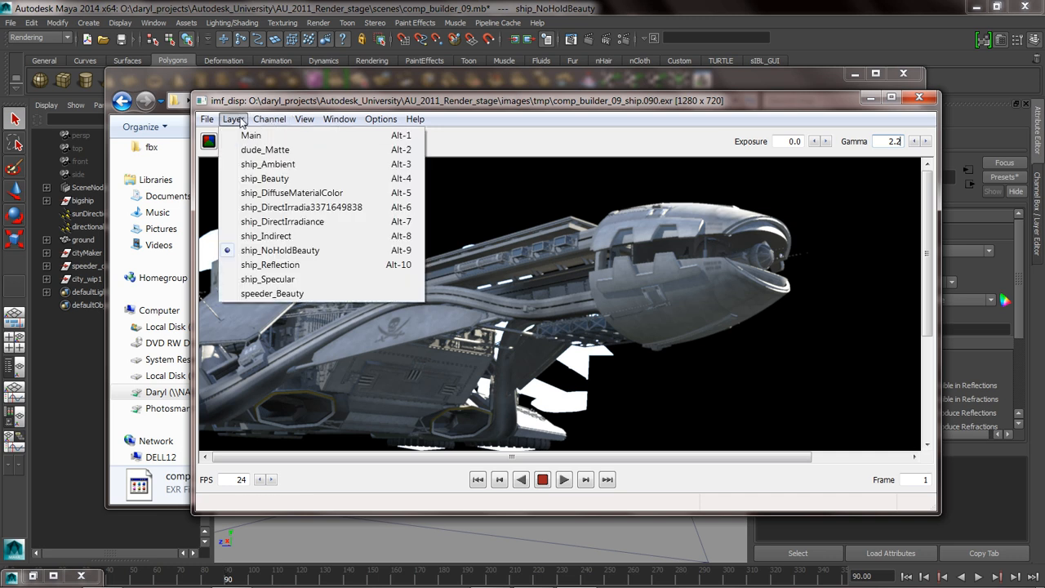
{"action": "left_click", "coordinate": [270, 265]}
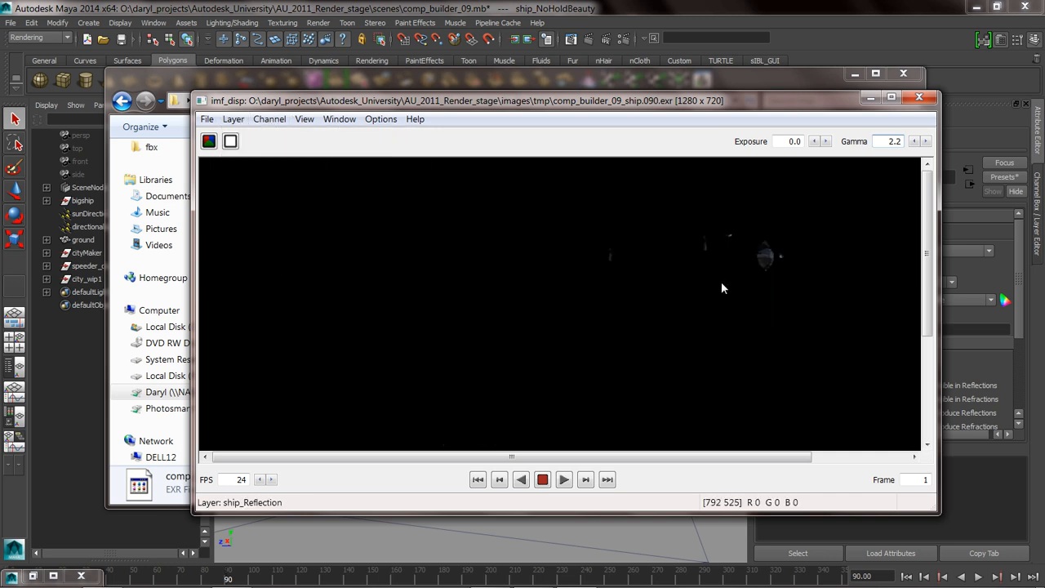
{"action": "left_click", "coordinate": [223, 119]}
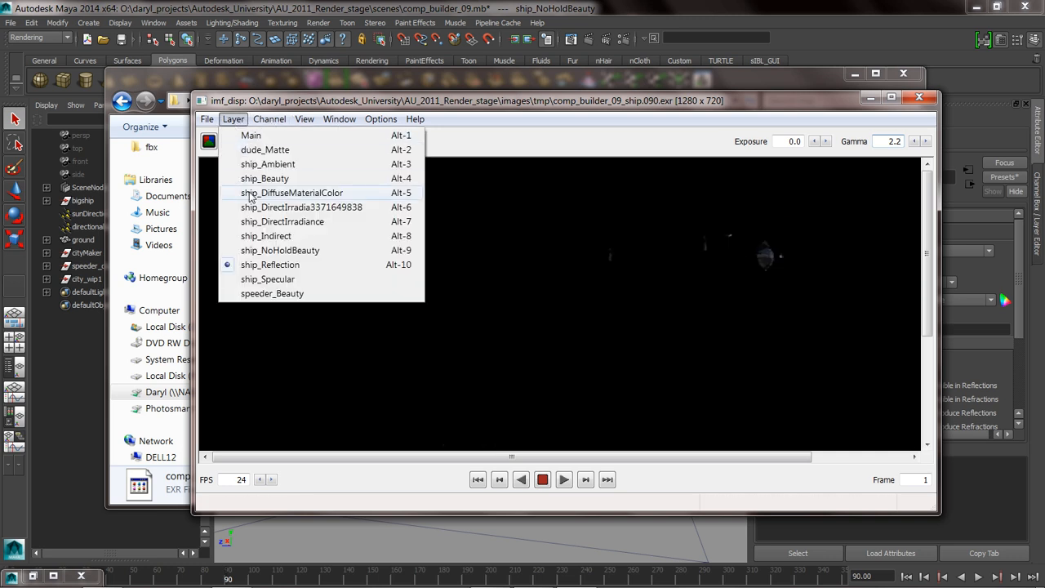
{"action": "left_click", "coordinate": [260, 191]}
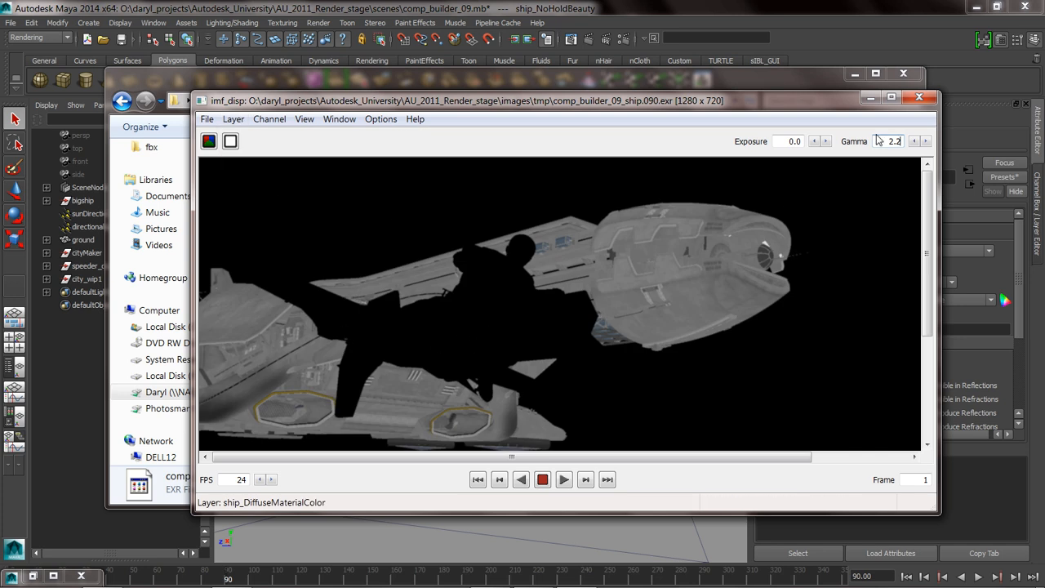
Close the image viewer and the file explorer, and clear the selection in the Maya scene.
{"action": "left_click", "coordinate": [921, 100]}
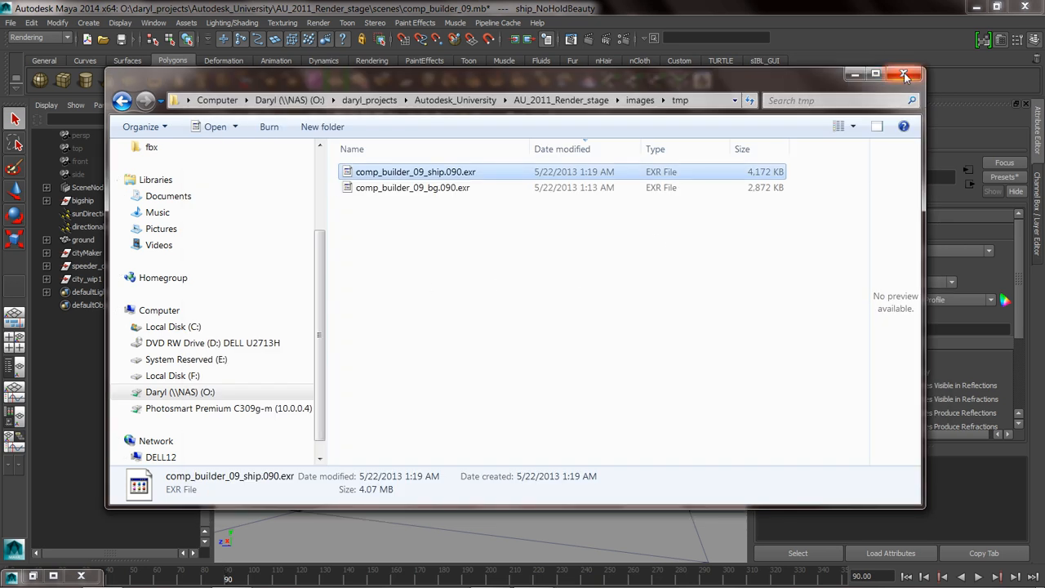
{"action": "left_click", "coordinate": [903, 73]}
{"action": "left_click", "coordinate": [625, 206]}
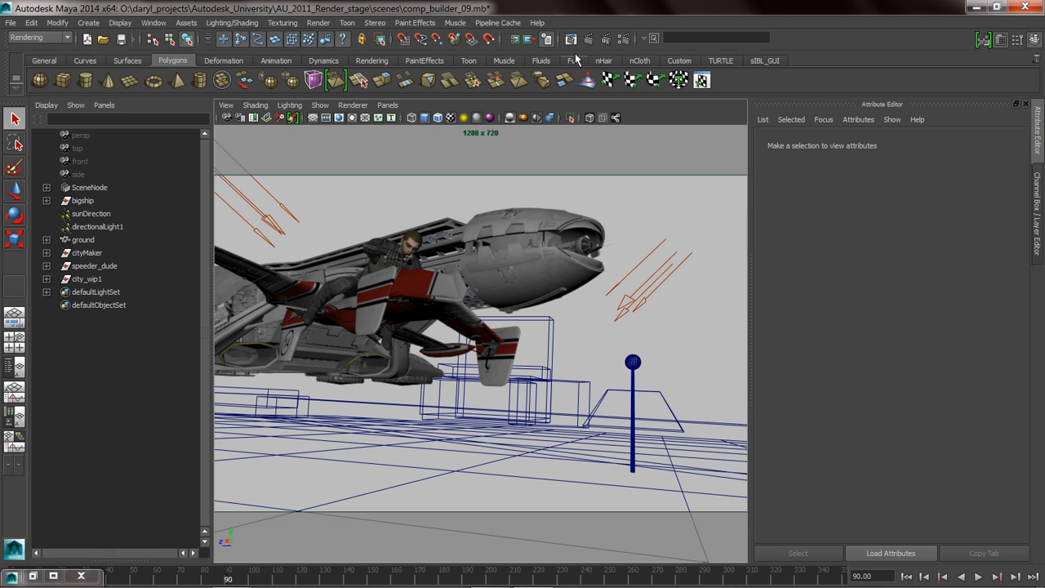
Open the Export Pre-Compositing options and expand the ship render layer, enlarging the dialog to list its render passes.
{"action": "left_click", "coordinate": [410, 23]}
{"action": "mouse_move", "coordinate": [385, 25]}
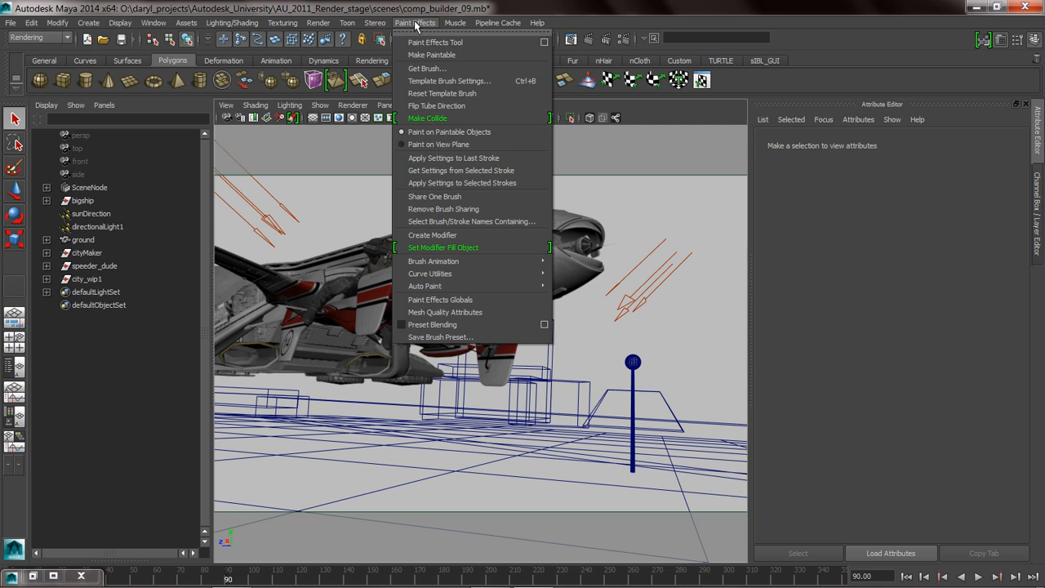
{"action": "left_click", "coordinate": [415, 23]}
{"action": "left_click", "coordinate": [310, 24]}
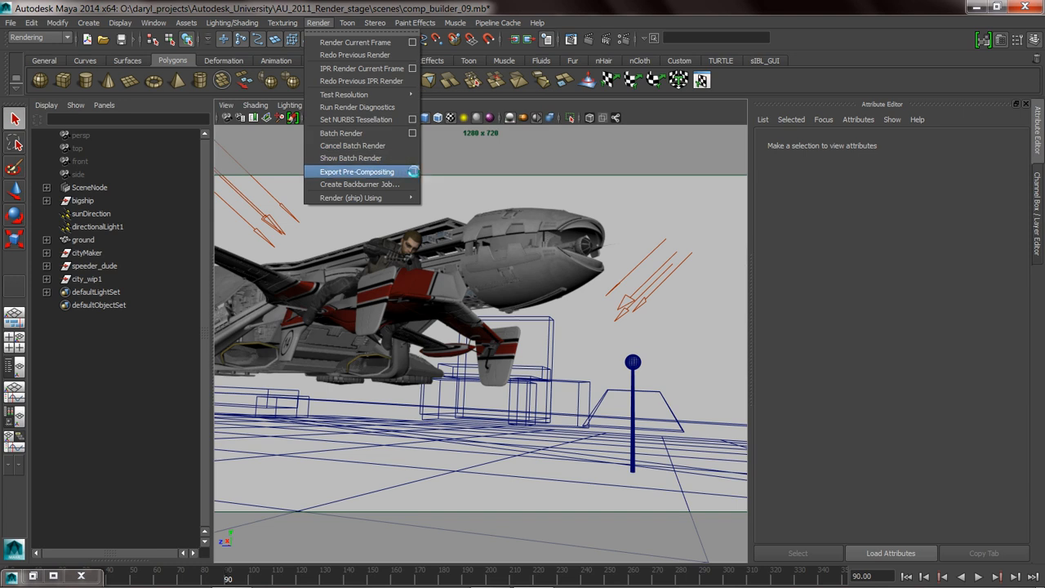
{"action": "left_click", "coordinate": [413, 172]}
{"action": "left_click", "coordinate": [449, 230]}
{"action": "left_click", "coordinate": [459, 256]}
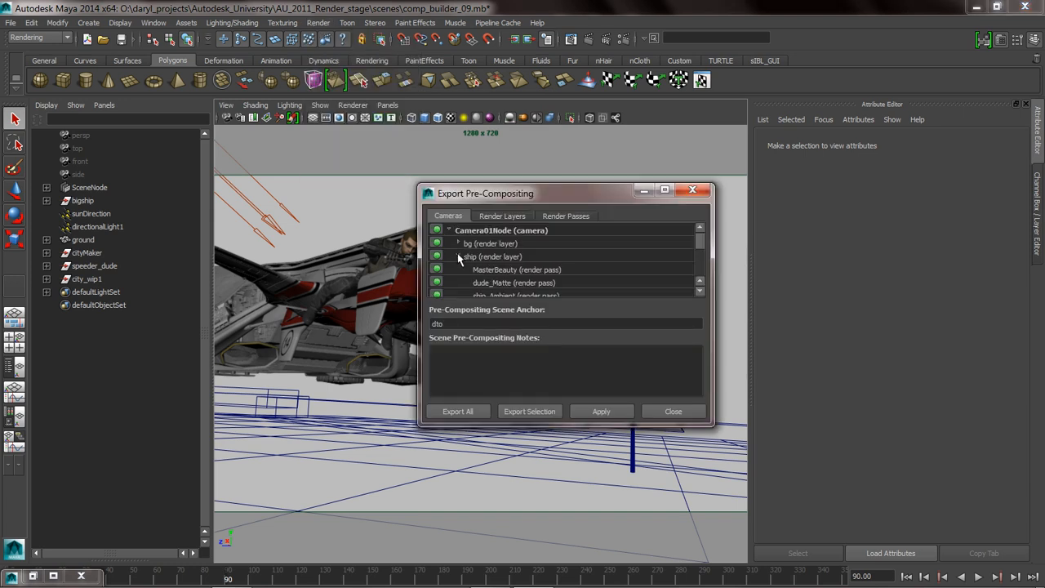
{"action": "left_click_drag", "start_coordinate": [630, 424], "coordinate": [630, 533]}
Set the Pre-Compositing Scene Anchor to dto_new.
{"action": "left_click", "coordinate": [478, 433]}
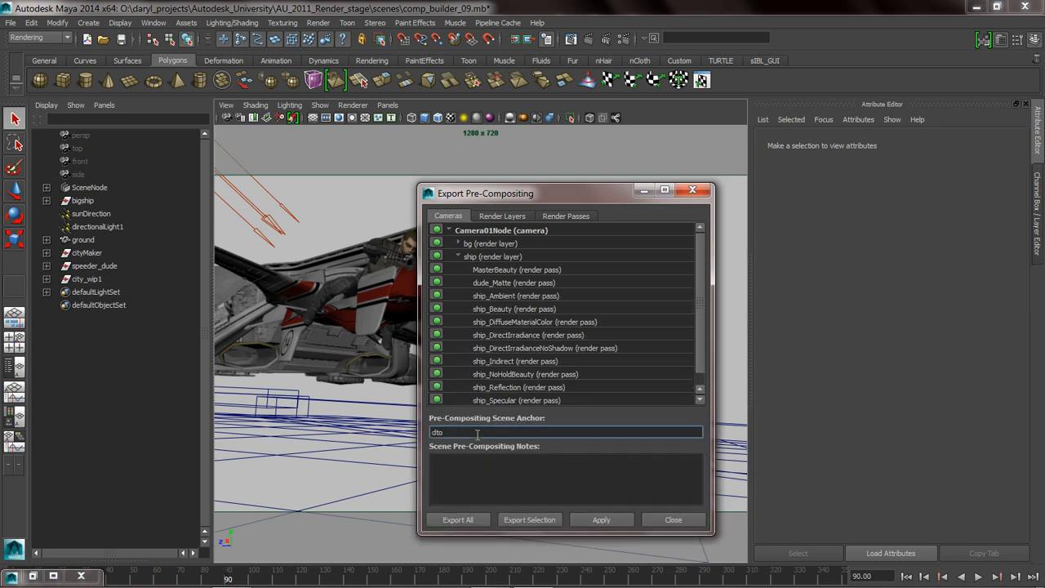
{"action": "type", "text": "-Newew"}
Export all layers and passes to a precomp file named fun_2DTO.precomp in the AU_2011_Render_stage folder.
{"action": "left_click", "coordinate": [461, 522]}
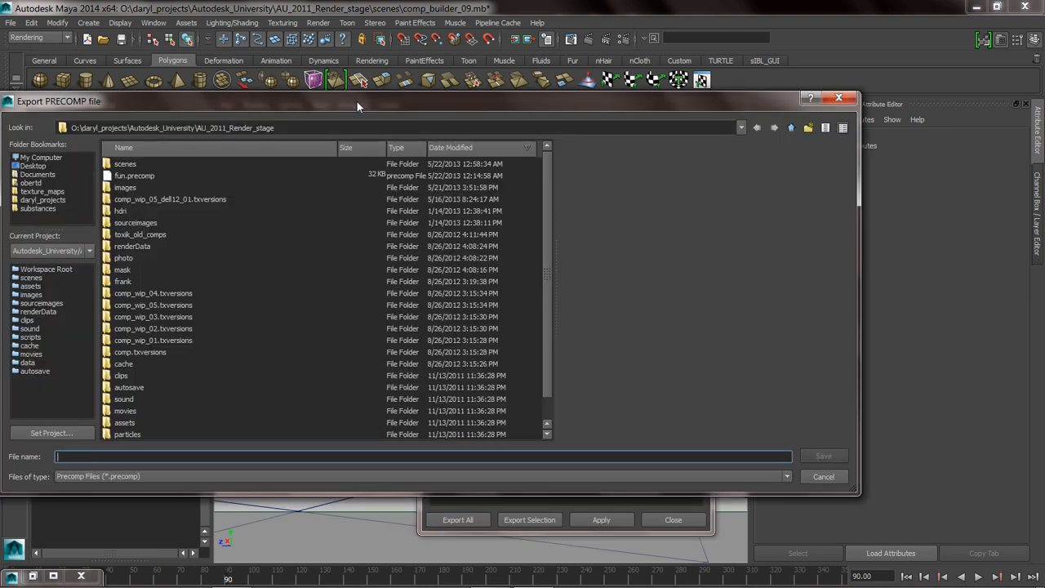
{"action": "left_click_drag", "start_coordinate": [357, 101], "coordinate": [439, 102]}
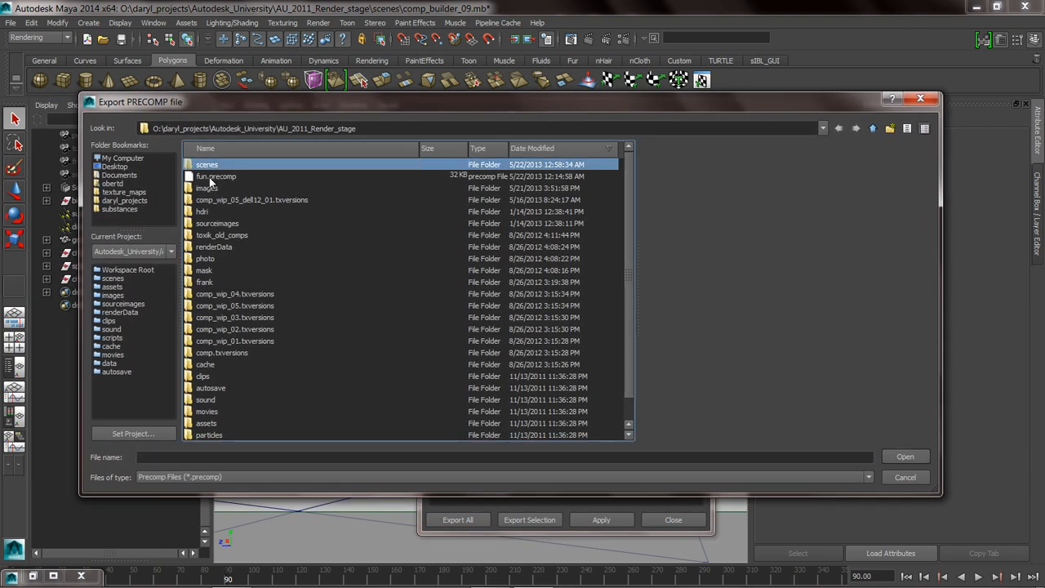
{"action": "left_click", "coordinate": [212, 176]}
{"action": "left_click", "coordinate": [151, 458]}
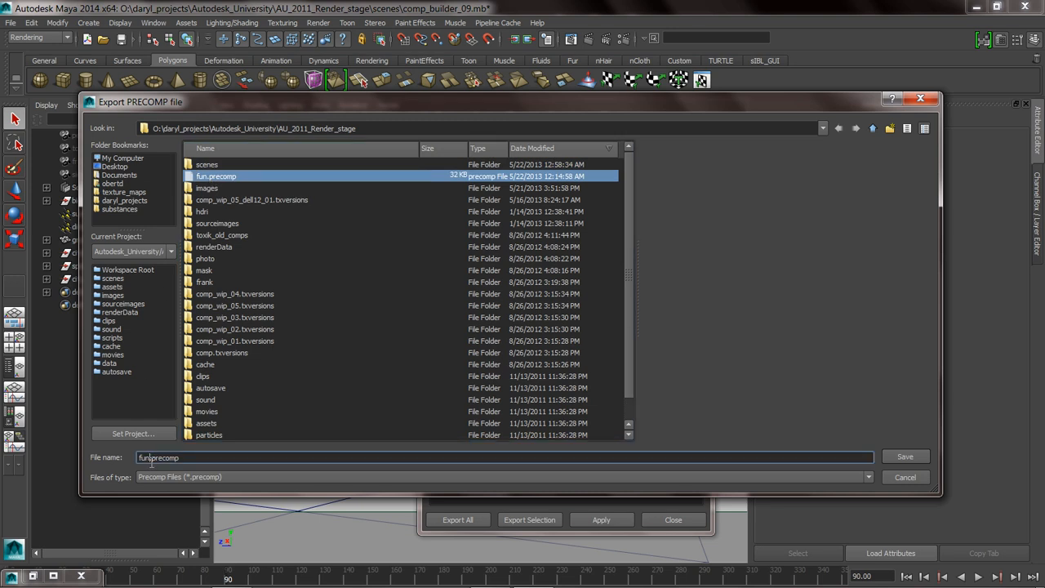
{"action": "type", "text": "_2DTO"}
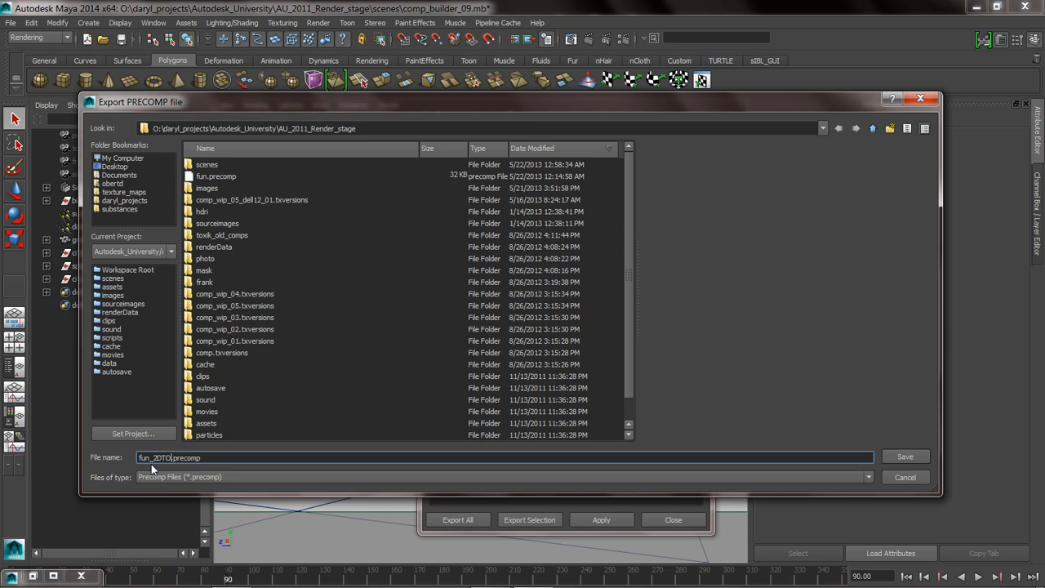
{"action": "key", "text": "Return"}
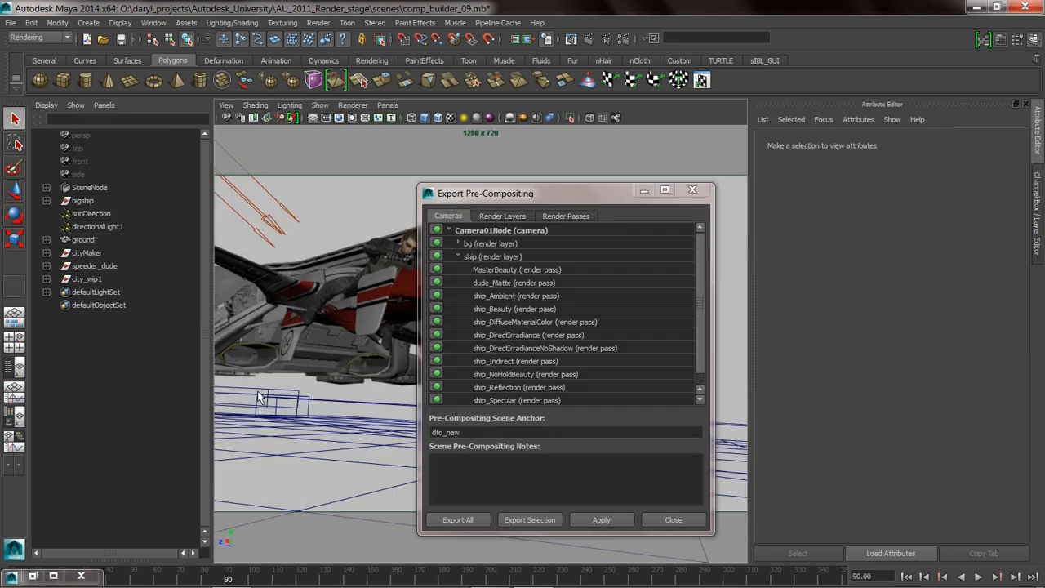
Switch to Composite and import fun_2DTO.precomp from the AU_2011_Render_stage folder, accepting the default import options.
{"action": "key", "text": "alt+Tab"}
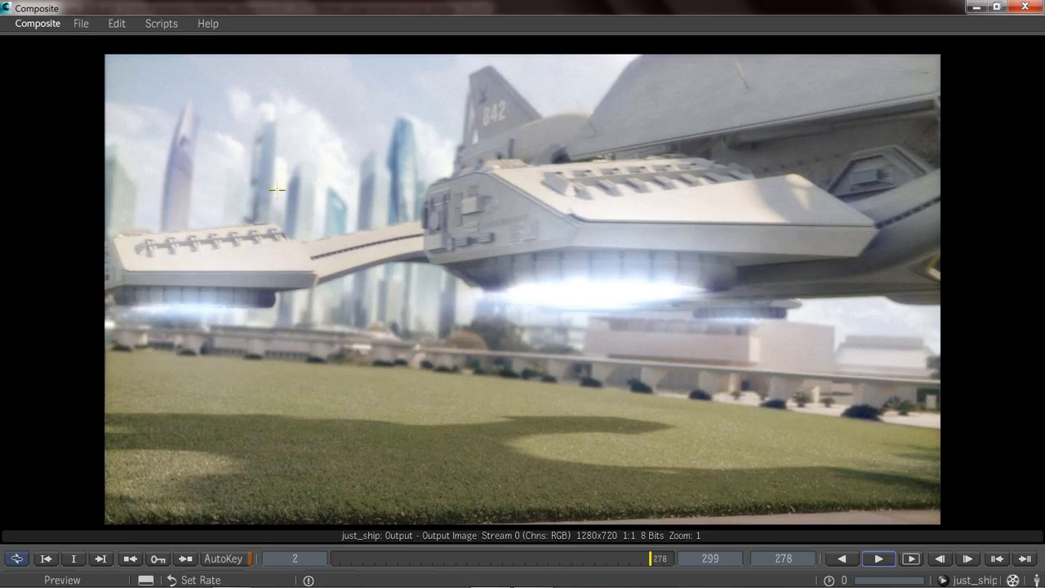
{"action": "left_click", "coordinate": [82, 25]}
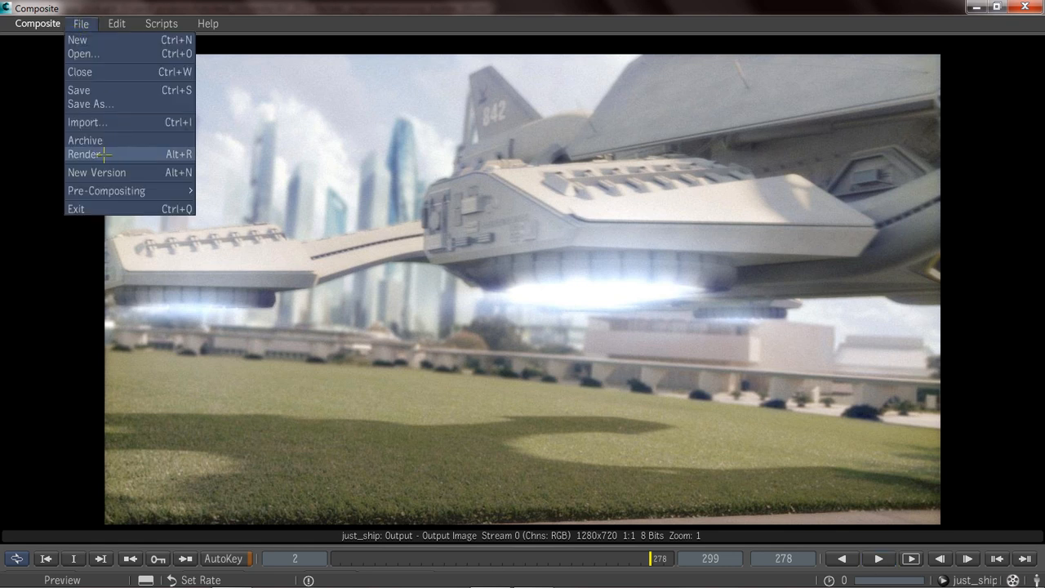
{"action": "left_click", "coordinate": [84, 123]}
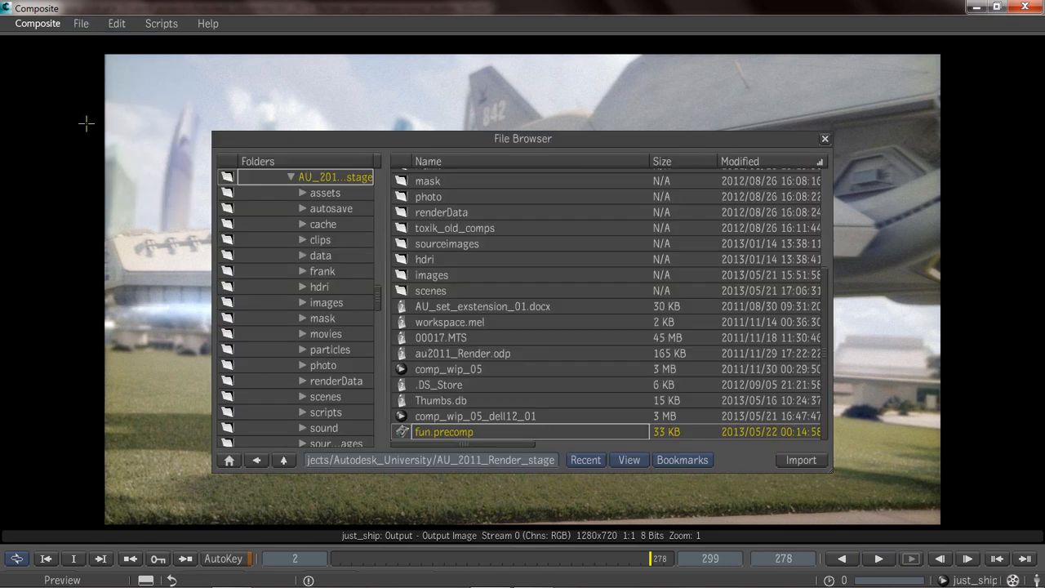
{"action": "left_click", "coordinate": [324, 194]}
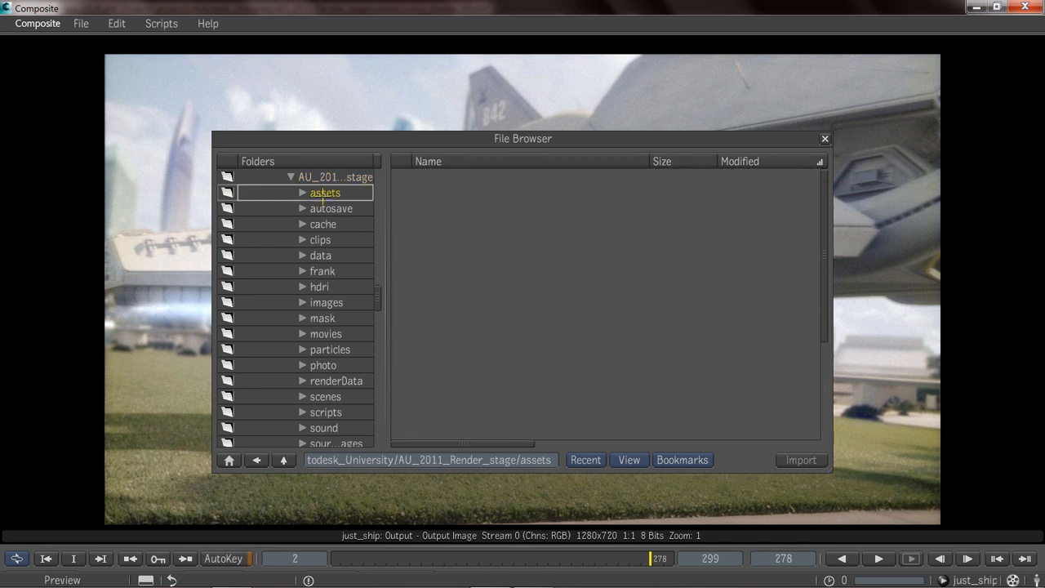
{"action": "left_click", "coordinate": [329, 178]}
{"action": "left_click_drag", "start_coordinate": [827, 317], "coordinate": [822, 430]}
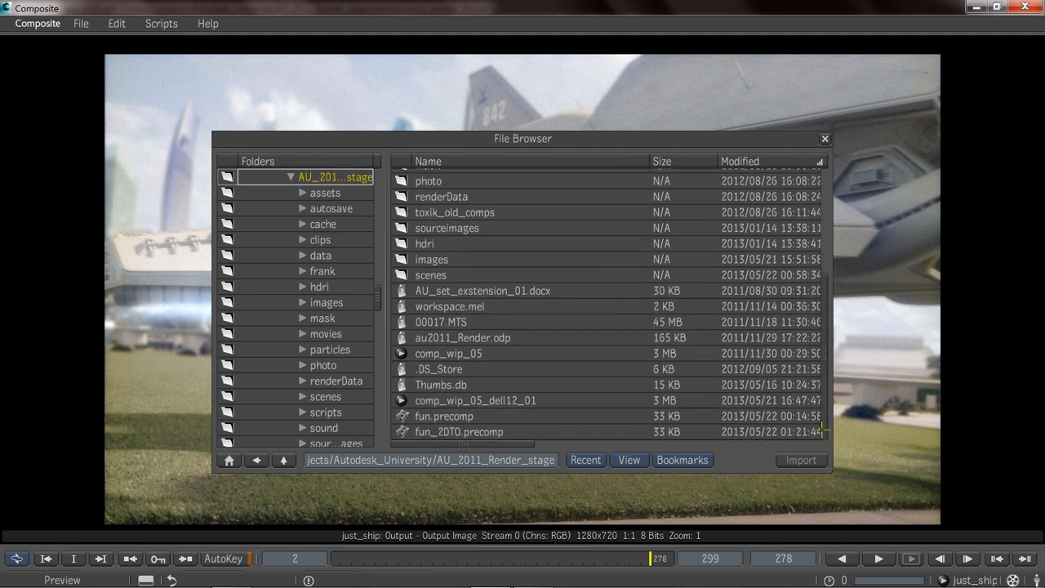
{"action": "left_click", "coordinate": [458, 433]}
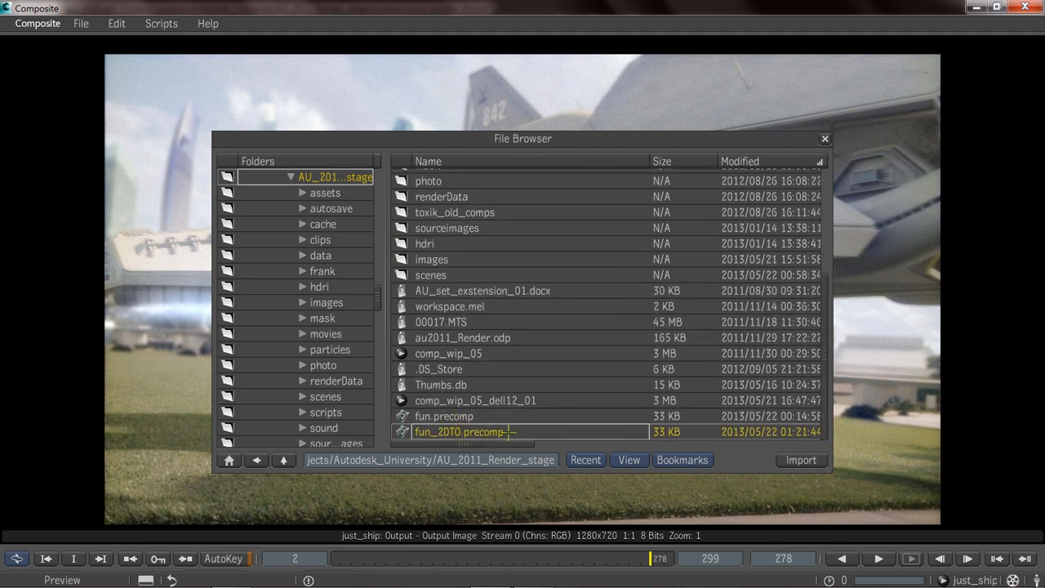
{"action": "left_click", "coordinate": [801, 460]}
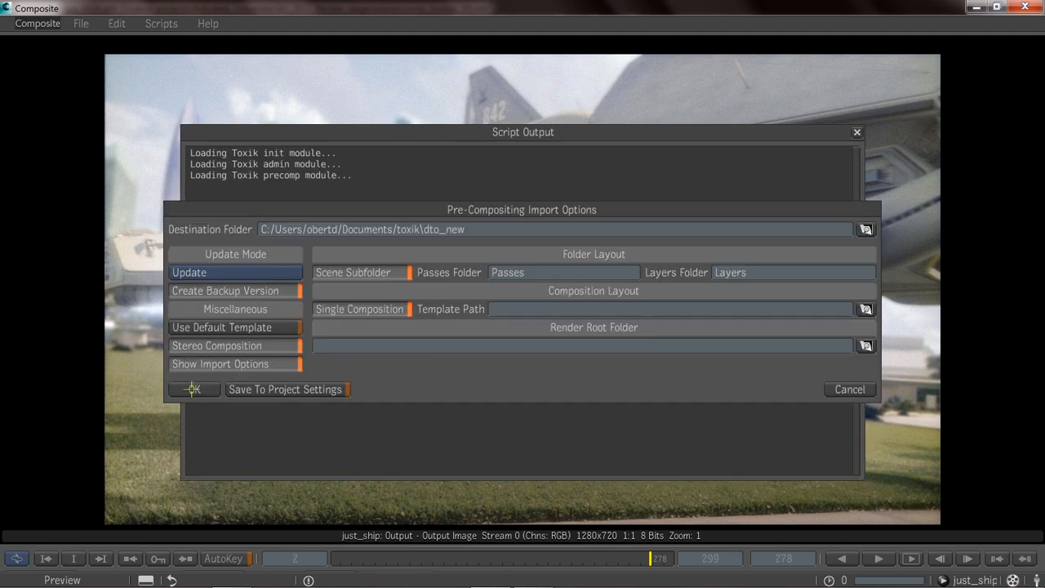
{"action": "left_click", "coordinate": [193, 388]}
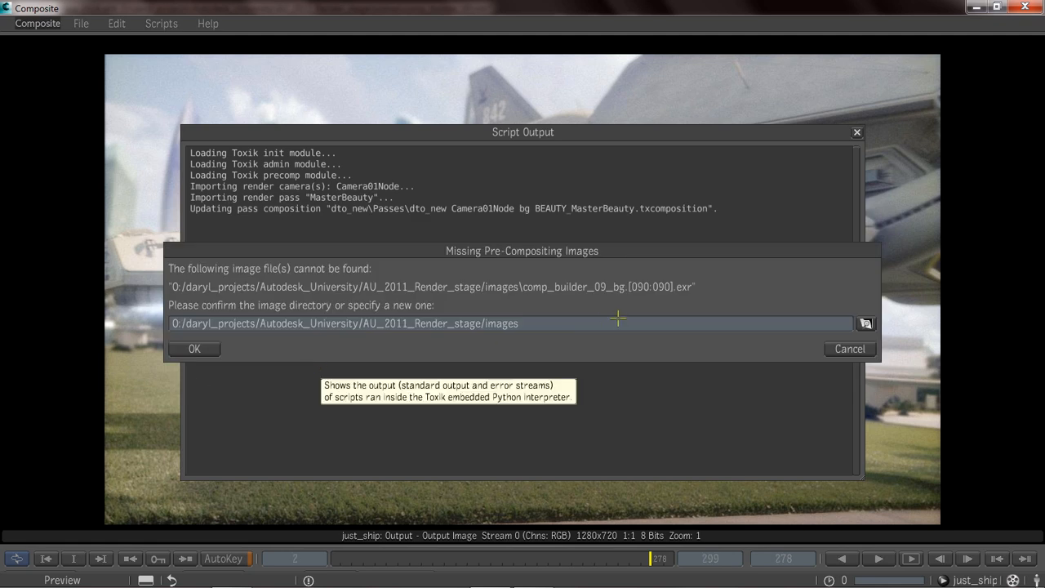
Redirect the missing pre-compositing images to the project's images/tmp directory, complete the import and close the File Browser.
{"action": "left_click", "coordinate": [536, 324]}
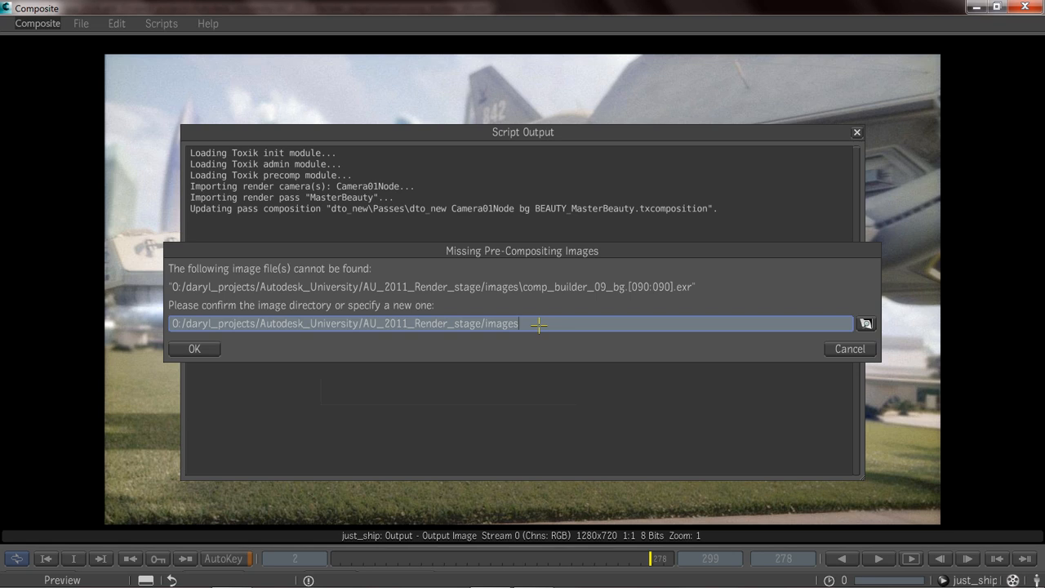
{"action": "type", "text": "/tmp"}
{"action": "key", "text": "Return"}
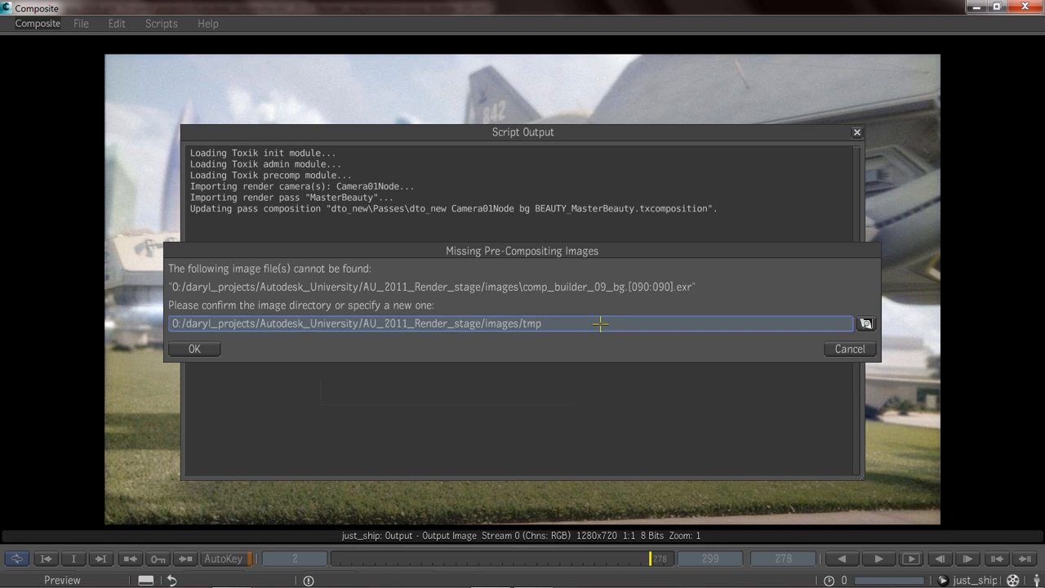
{"action": "left_click", "coordinate": [196, 348]}
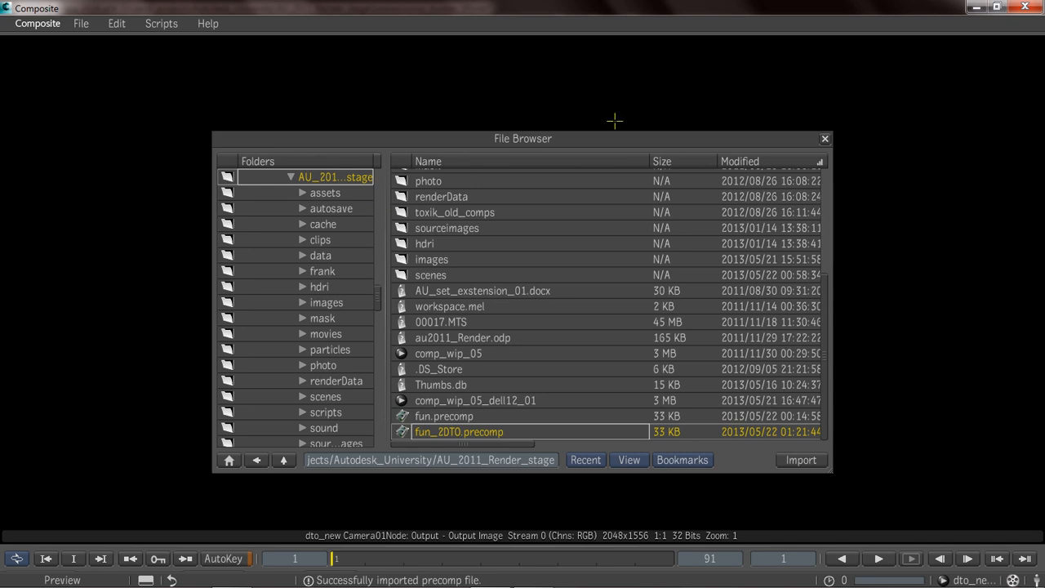
{"action": "left_click", "coordinate": [824, 139]}
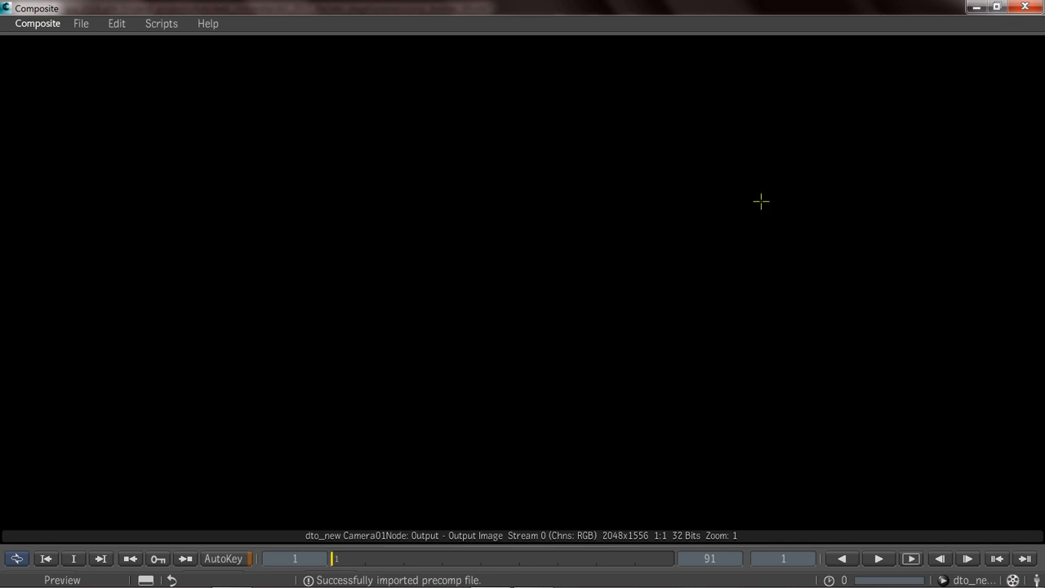
Show the composition's node schematic and move the MasterBeauty bg and ship_DiffuseMaterialColor nodes out of the stacked column.
{"action": "key", "text": "Escape"}
{"action": "left_click_drag", "start_coordinate": [259, 124], "coordinate": [243, 331]}
{"action": "left_click_drag", "start_coordinate": [254, 160], "coordinate": [61, 296]}
{"action": "left_click_drag", "start_coordinate": [243, 203], "coordinate": [250, 303]}
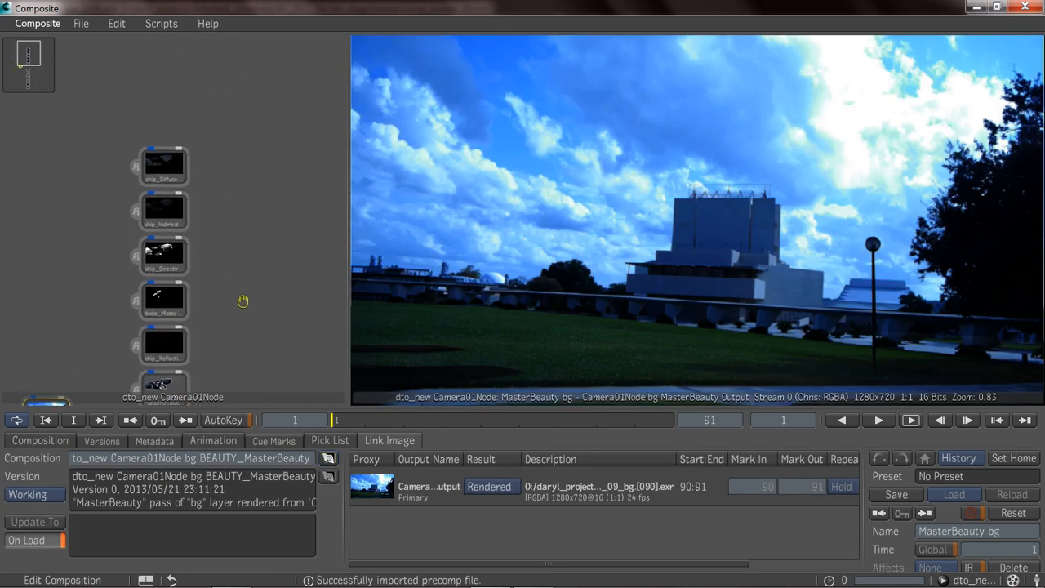
{"action": "left_click_drag", "start_coordinate": [166, 160], "coordinate": [233, 132]}
{"action": "left_click_drag", "start_coordinate": [256, 204], "coordinate": [217, 143]}
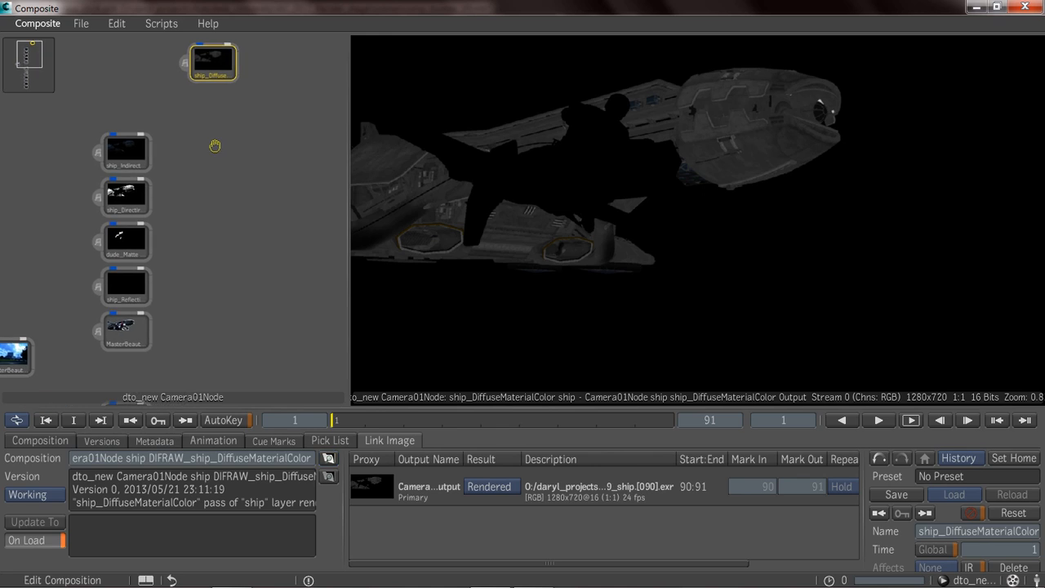
Move the ship_Beauty node out of the stacked column into the open area beside it.
{"action": "mouse_move", "coordinate": [208, 227]}
{"action": "left_mouse_down"}
{"action": "mouse_move", "coordinate": [189, 224]}
{"action": "mouse_move", "coordinate": [199, 246]}
{"action": "left_mouse_up"}
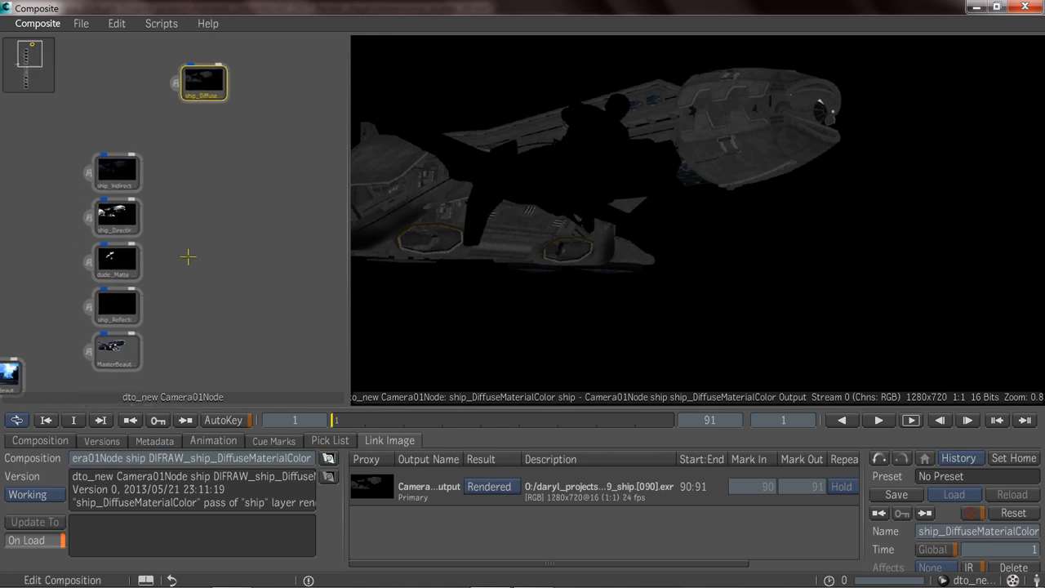
{"action": "left_click_drag", "start_coordinate": [215, 288], "coordinate": [201, 219]}
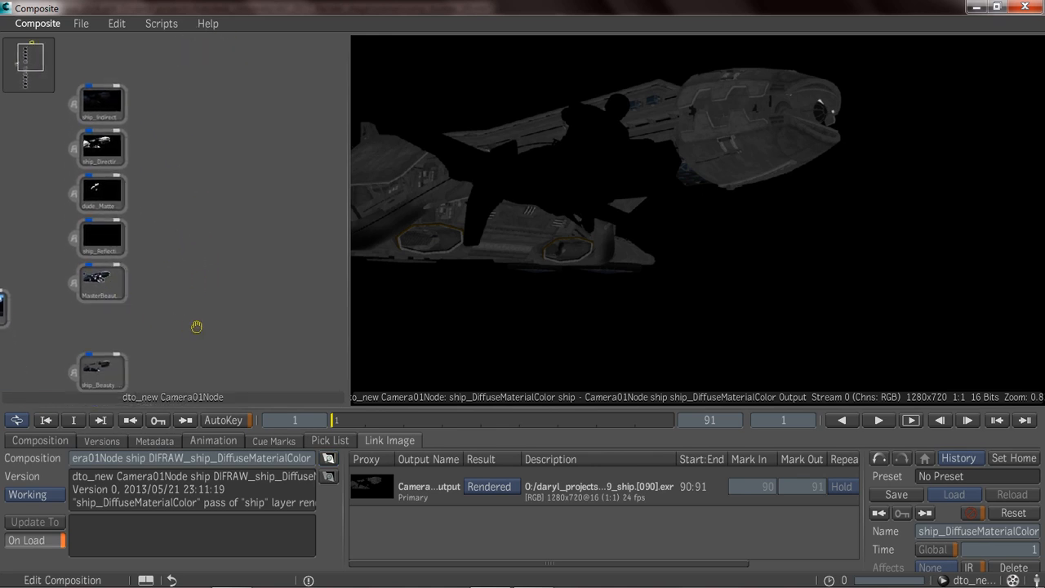
{"action": "left_click_drag", "start_coordinate": [198, 326], "coordinate": [188, 260]}
{"action": "left_click_drag", "start_coordinate": [84, 303], "coordinate": [296, 104]}
{"action": "left_click_drag", "start_coordinate": [273, 158], "coordinate": [288, 275]}
{"action": "left_click_drag", "start_coordinate": [214, 252], "coordinate": [187, 220]}
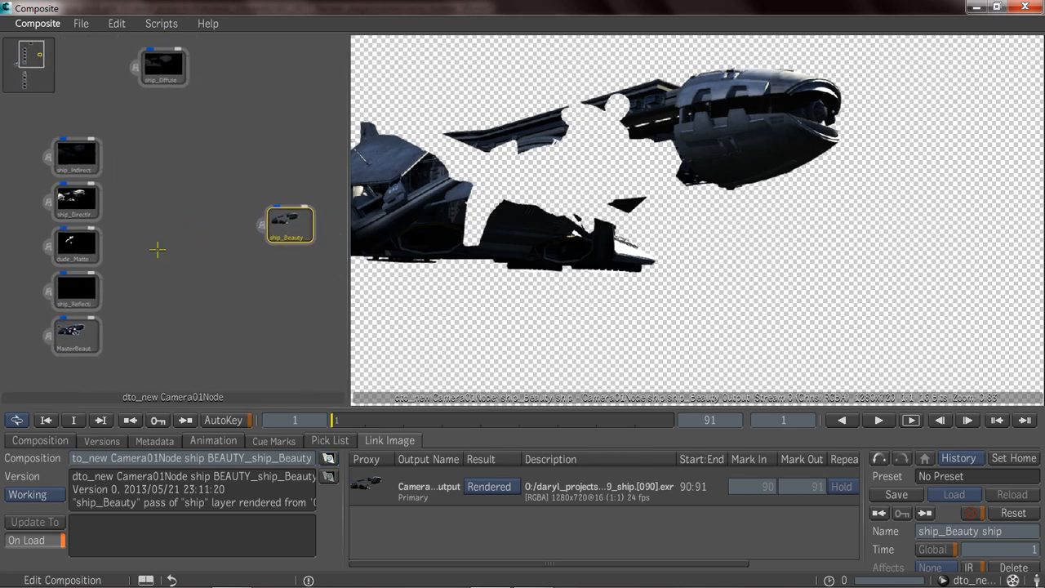
Move the ship_DirectIrradiance and ship_DirectIrradianceNoShadow nodes out of the column and place them one above the other, above ship_Beauty.
{"action": "left_click_drag", "start_coordinate": [77, 214], "coordinate": [236, 138]}
{"action": "left_click_drag", "start_coordinate": [103, 227], "coordinate": [172, 148]}
{"action": "left_click_drag", "start_coordinate": [143, 253], "coordinate": [129, 121]}
{"action": "left_click_drag", "start_coordinate": [145, 329], "coordinate": [139, 283]}
{"action": "middle_click_drag", "start_coordinate": [140, 283], "coordinate": [137, 224]}
{"action": "middle_click_drag", "start_coordinate": [140, 295], "coordinate": [137, 250]}
{"action": "left_click_drag", "start_coordinate": [80, 336], "coordinate": [224, 97]}
{"action": "middle_click_drag", "start_coordinate": [186, 240], "coordinate": [118, 582]}
{"action": "middle_click_drag", "start_coordinate": [152, 357], "coordinate": [163, 279]}
{"action": "left_click_drag", "start_coordinate": [164, 359], "coordinate": [168, 64]}
{"action": "middle_click_drag", "start_coordinate": [171, 33], "coordinate": [172, 145]}
{"action": "left_click_drag", "start_coordinate": [181, 157], "coordinate": [213, 158]}
{"action": "left_click_drag", "start_coordinate": [173, 202], "coordinate": [209, 100]}
{"action": "middle_click_drag", "start_coordinate": [190, 154], "coordinate": [169, 168]}
{"action": "left_click_drag", "start_coordinate": [197, 173], "coordinate": [198, 166]}
{"action": "middle_click_drag", "start_coordinate": [197, 166], "coordinate": [148, 178]}
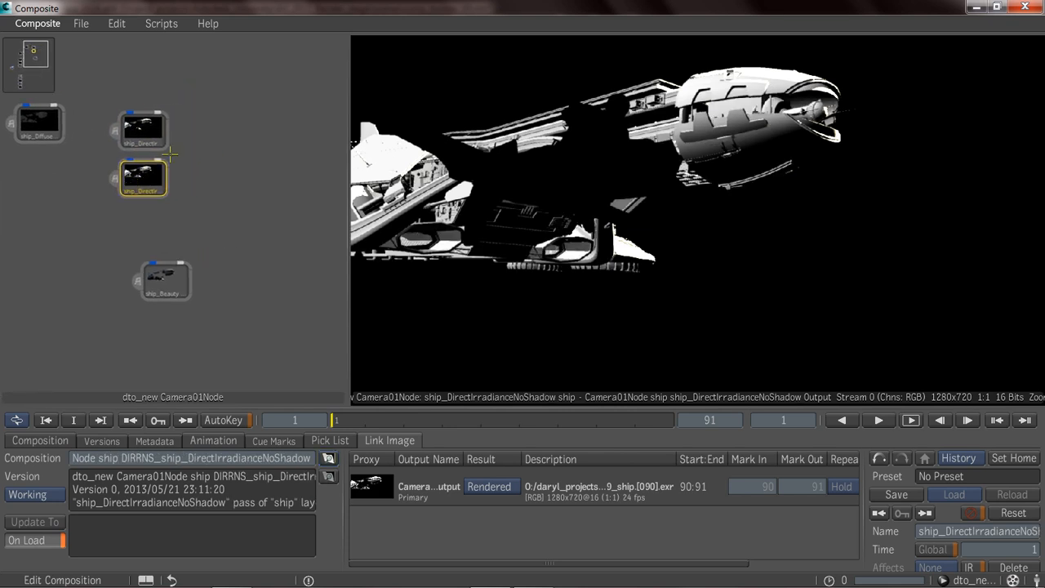
Add a Blend & Comp node beside the two direct irradiance nodes.
{"action": "left_click", "coordinate": [148, 136]}
{"action": "left_click", "coordinate": [149, 173]}
{"action": "right_click", "coordinate": [209, 148]}
{"action": "mouse_move", "coordinate": [310, 157]}
{"action": "mouse_move", "coordinate": [408, 157]}
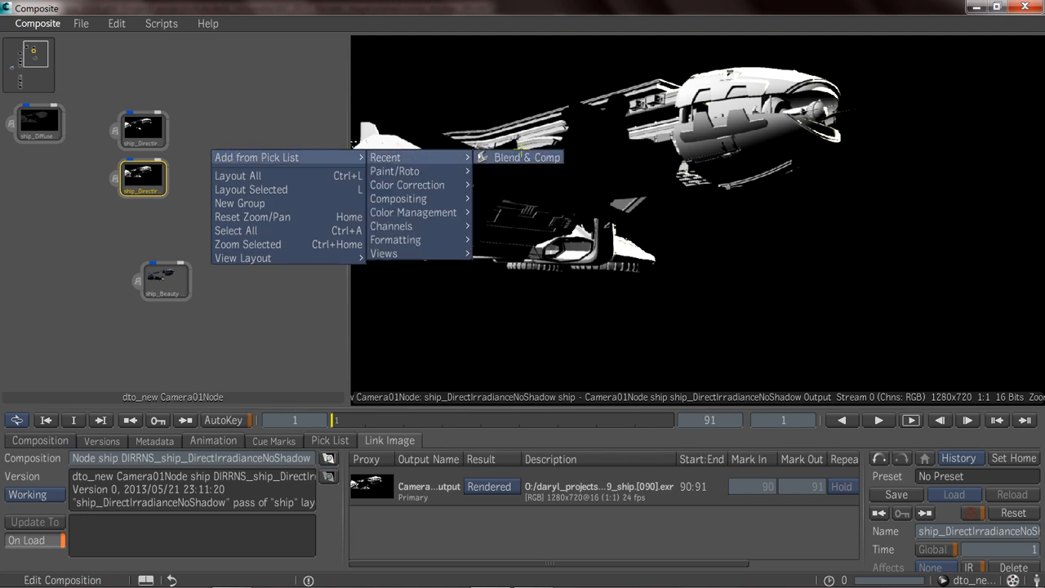
{"action": "left_click", "coordinate": [521, 157]}
{"action": "left_click", "coordinate": [222, 154]}
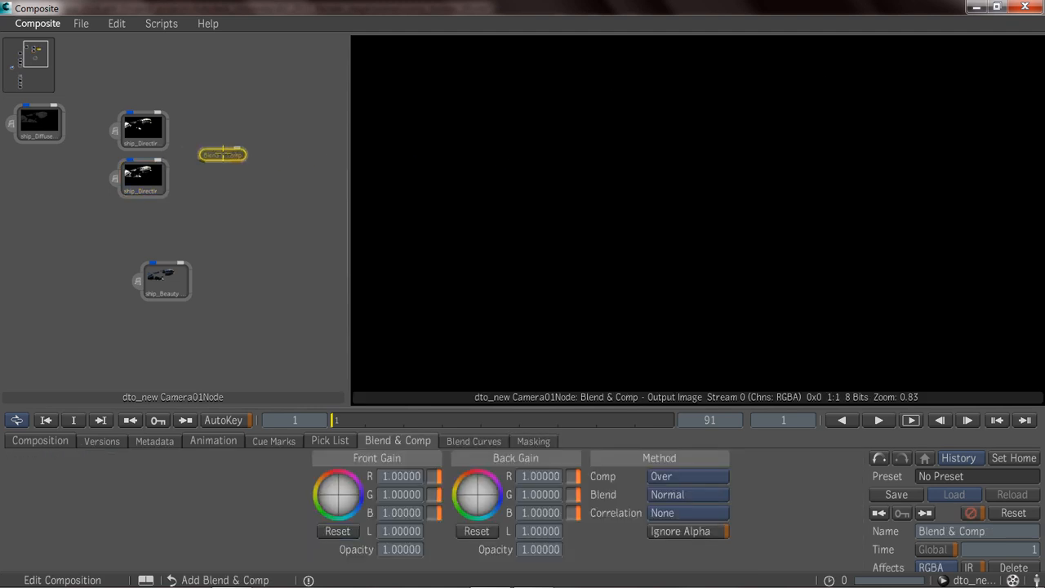
Connect the ship_DirectIrradiance and ship_DirectIrradianceNoShadow nodes to the Blend & Comp node and set its blend method to Subtract.
{"action": "left_click", "coordinate": [172, 129]}
{"action": "left_click_drag", "start_coordinate": [172, 129], "coordinate": [198, 149]}
{"action": "left_click", "coordinate": [143, 176]}
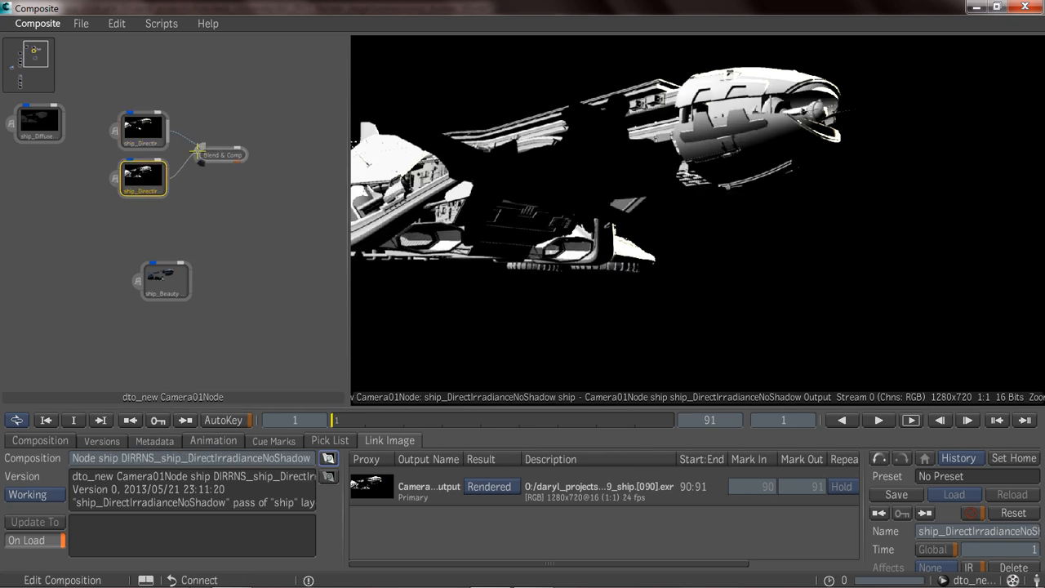
{"action": "left_click", "coordinate": [227, 154]}
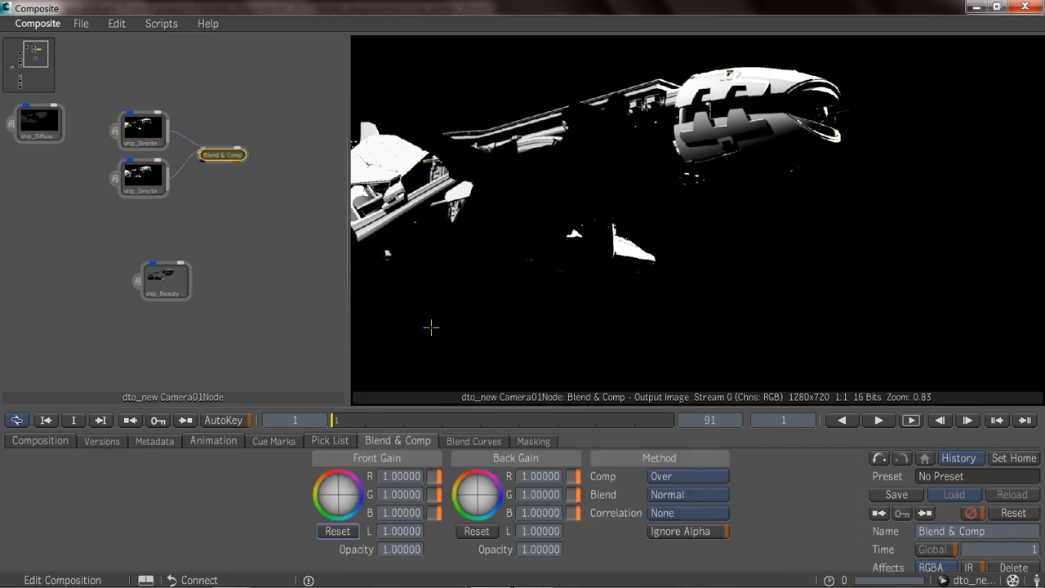
{"action": "left_click", "coordinate": [699, 494]}
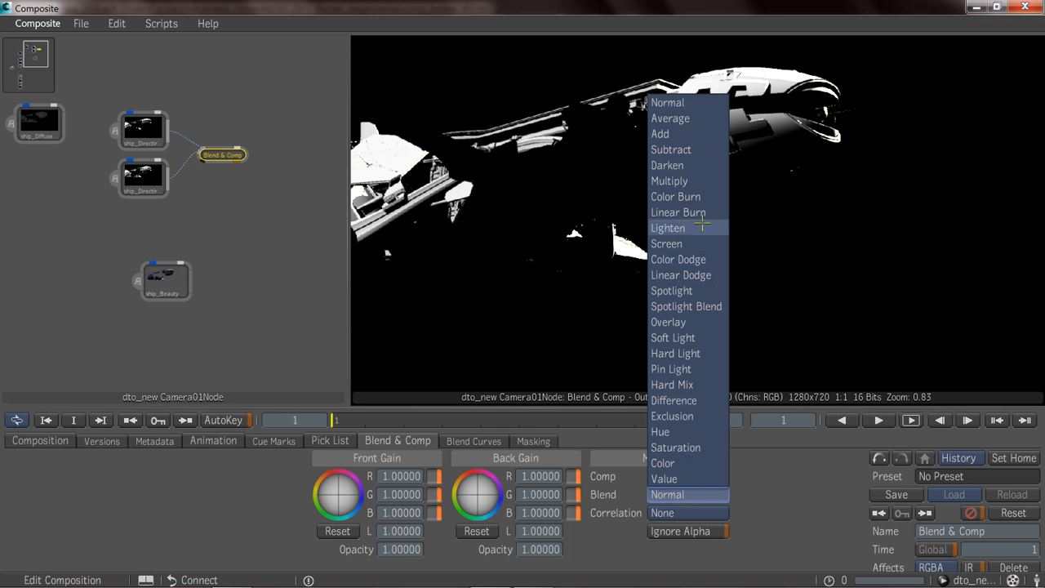
{"action": "left_click", "coordinate": [673, 152]}
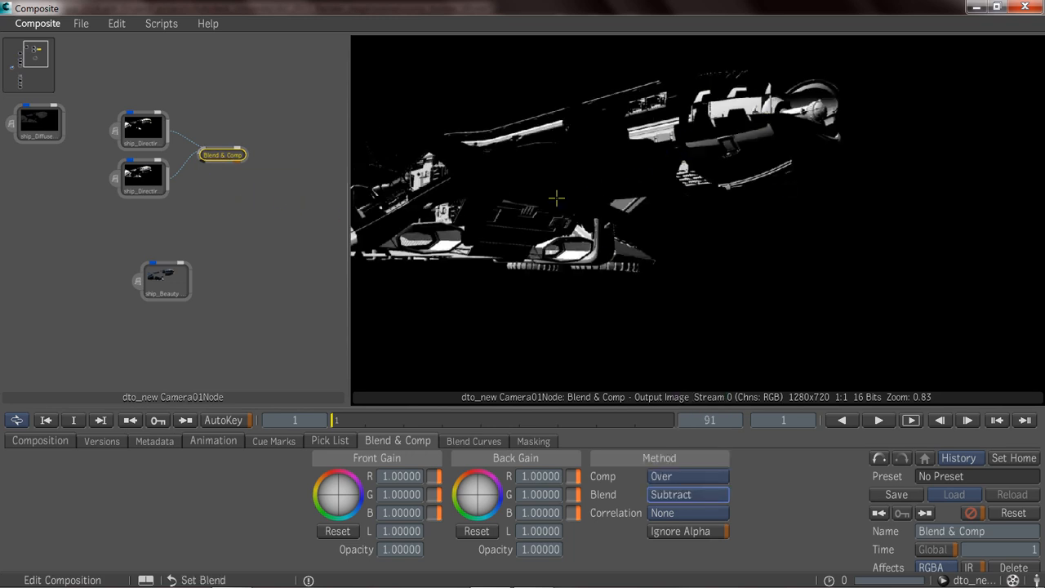
Add a second Blend & Comp node after the first one.
{"action": "right_click", "coordinate": [267, 147]}
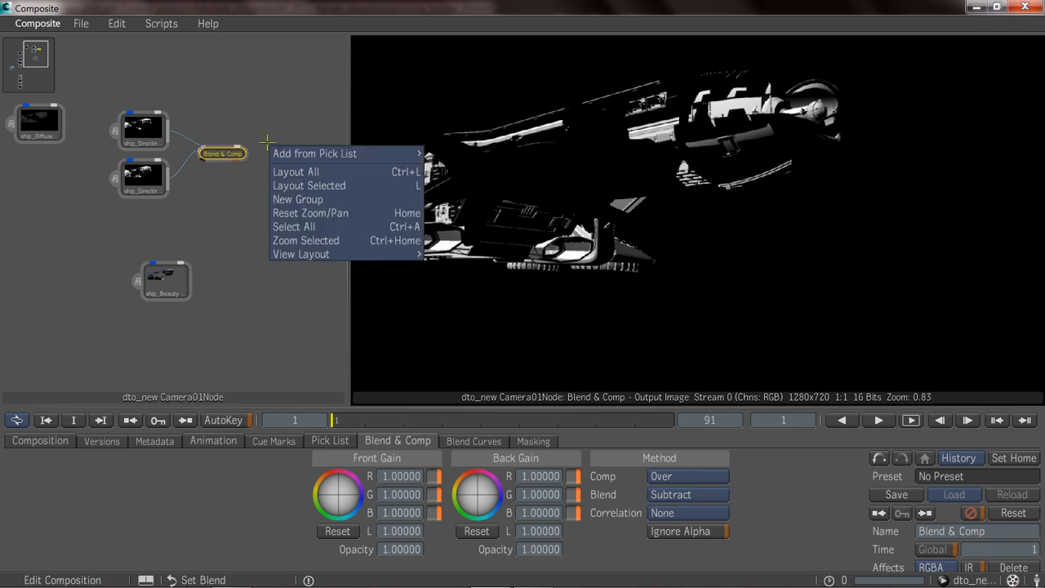
{"action": "mouse_move", "coordinate": [322, 153]}
{"action": "mouse_move", "coordinate": [474, 156]}
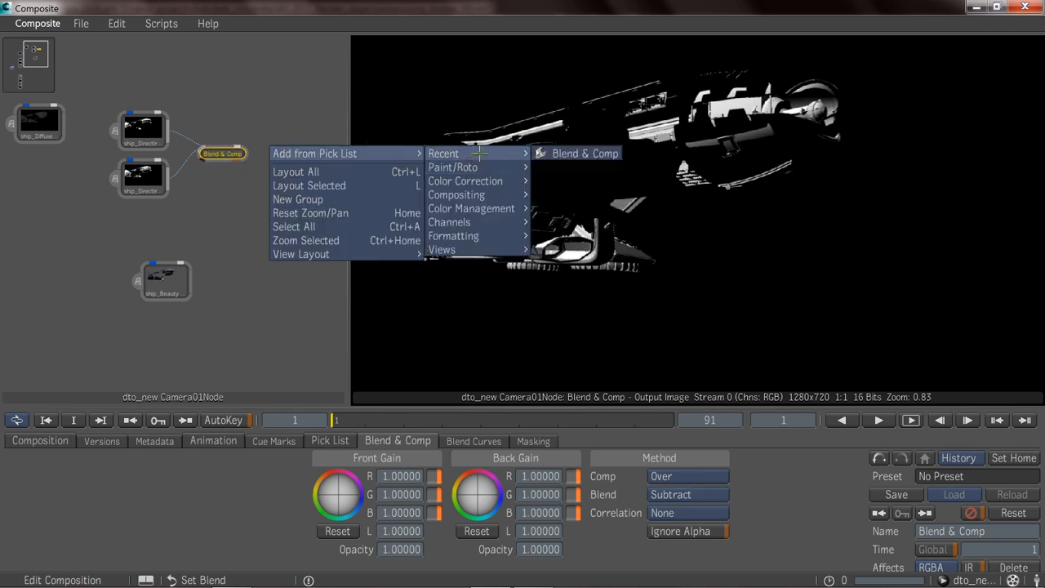
{"action": "left_click", "coordinate": [550, 157]}
{"action": "left_click", "coordinate": [290, 158]}
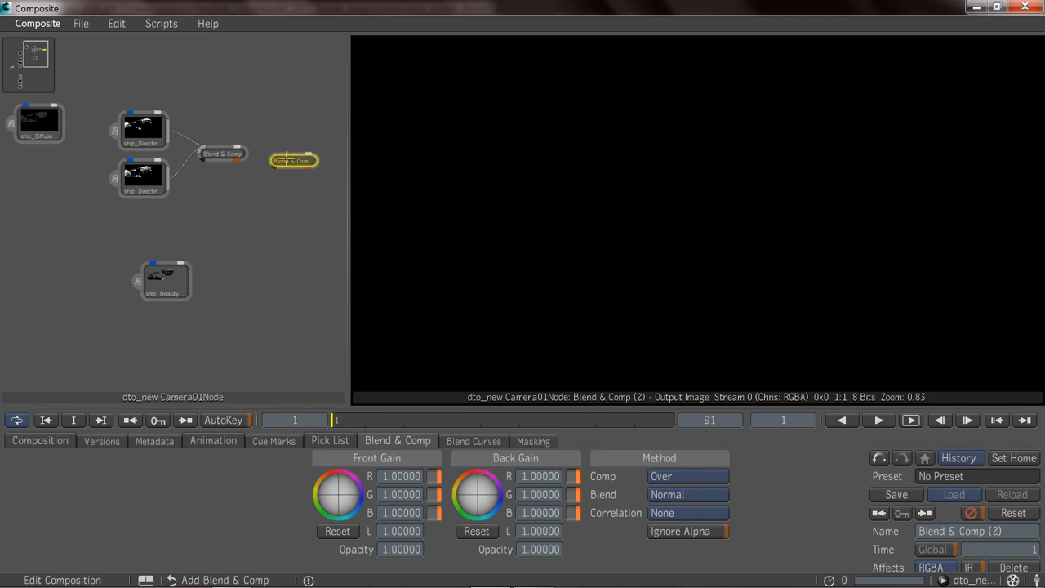
Connect the first Blend & Comp and ship_DirectIrradianceNoShadow to the second Blend & Comp node and set its blend method to Subtract.
{"action": "left_click", "coordinate": [222, 154]}
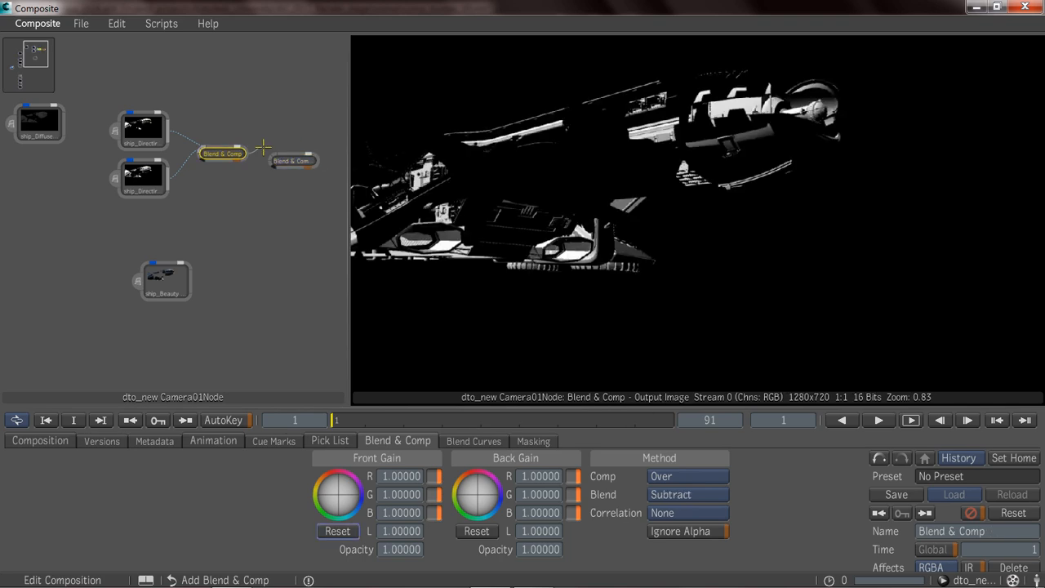
{"action": "left_click_drag", "start_coordinate": [273, 150], "coordinate": [273, 154]}
{"action": "mouse_move", "coordinate": [169, 178]}
{"action": "left_mouse_down"}
{"action": "mouse_move", "coordinate": [268, 154]}
{"action": "mouse_move", "coordinate": [284, 180]}
{"action": "left_mouse_up"}
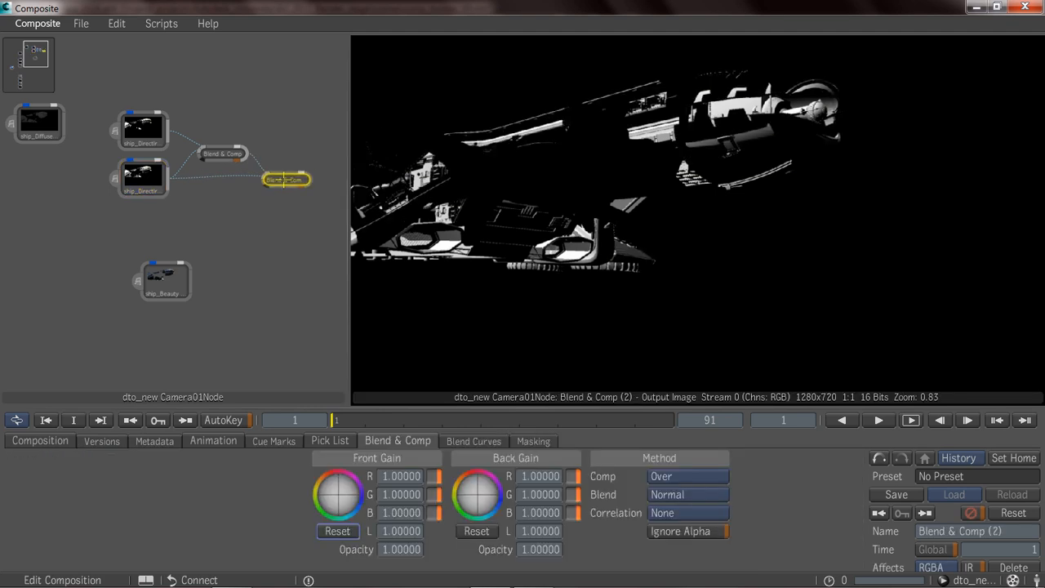
{"action": "left_click", "coordinate": [677, 496]}
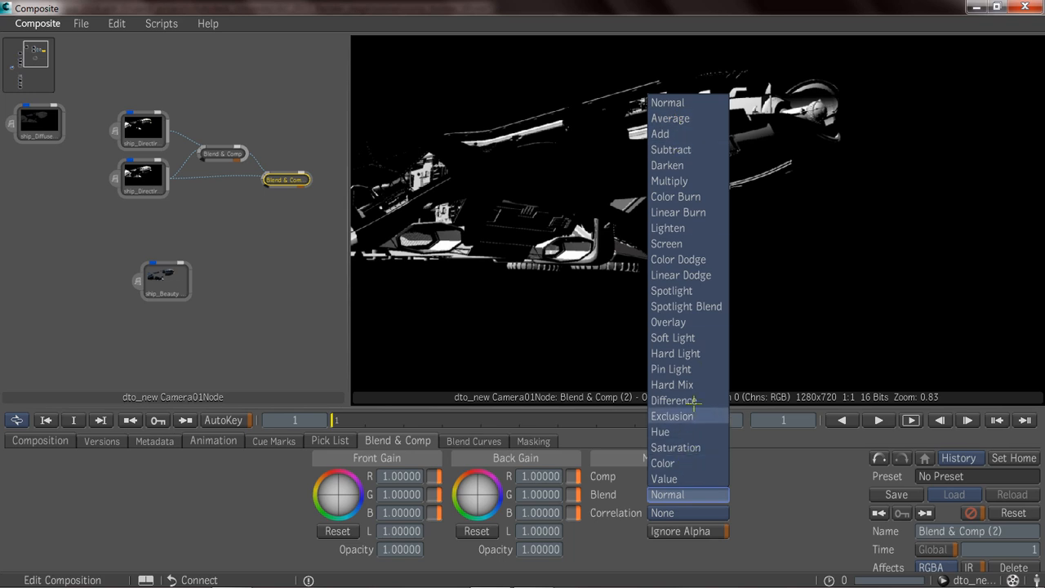
{"action": "left_click", "coordinate": [682, 150]}
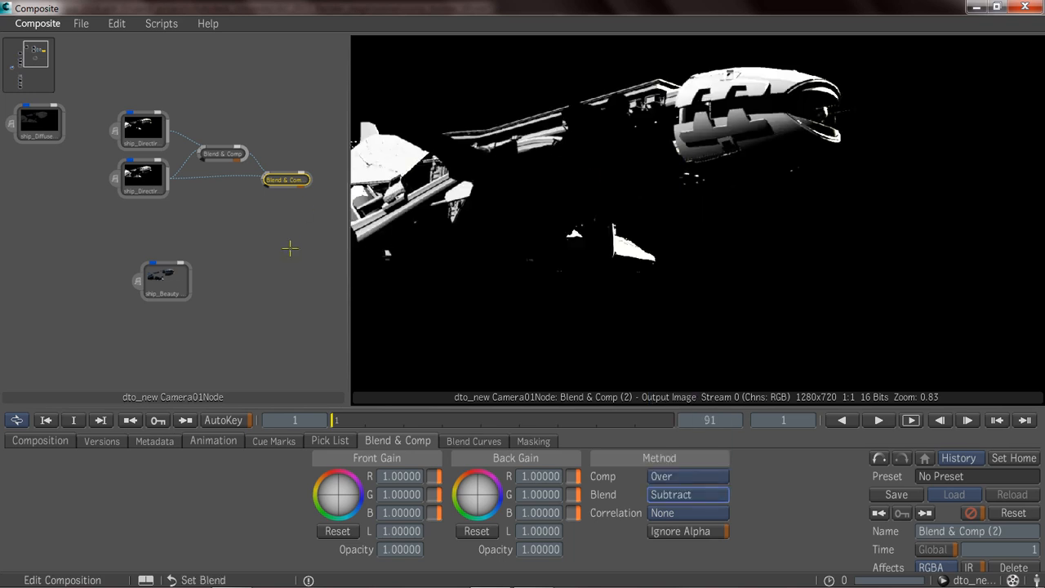
Compare the second Blend & Comp node's output with the ship_DirectIrradiance pass.
{"action": "left_click", "coordinate": [143, 130]}
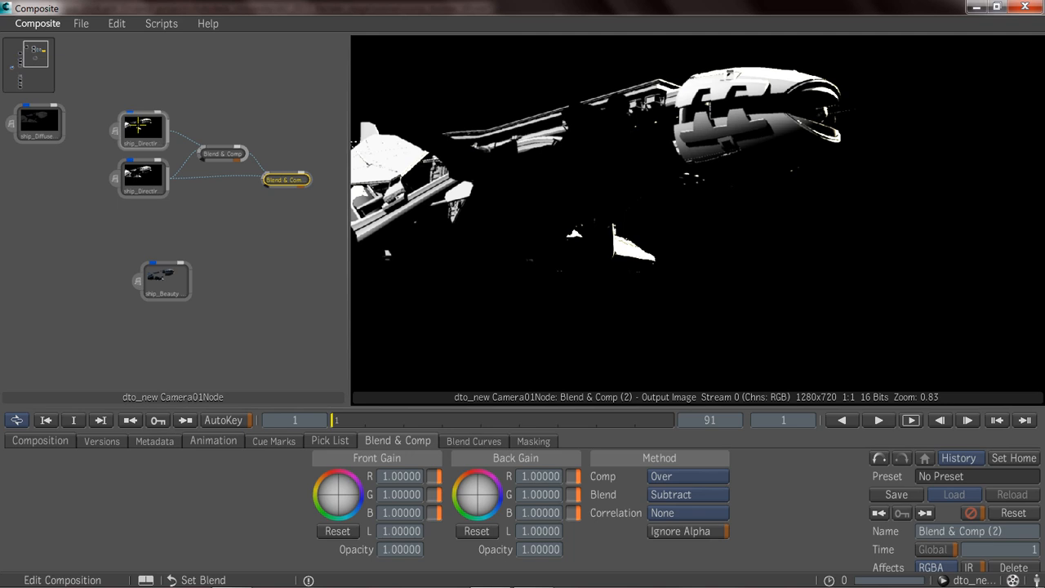
{"action": "left_click", "coordinate": [294, 179]}
{"action": "left_click", "coordinate": [145, 126]}
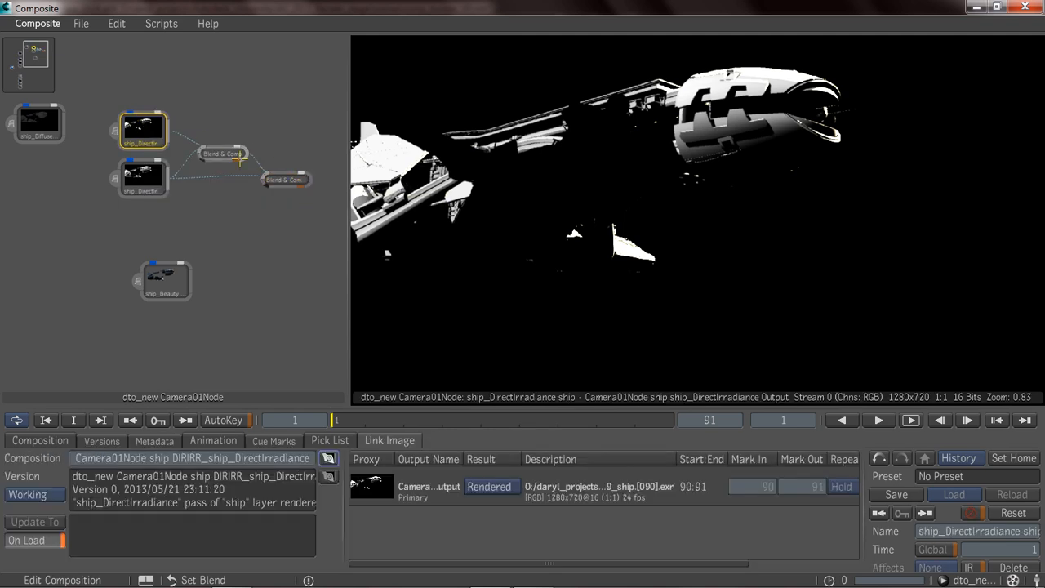
{"action": "left_click", "coordinate": [284, 181]}
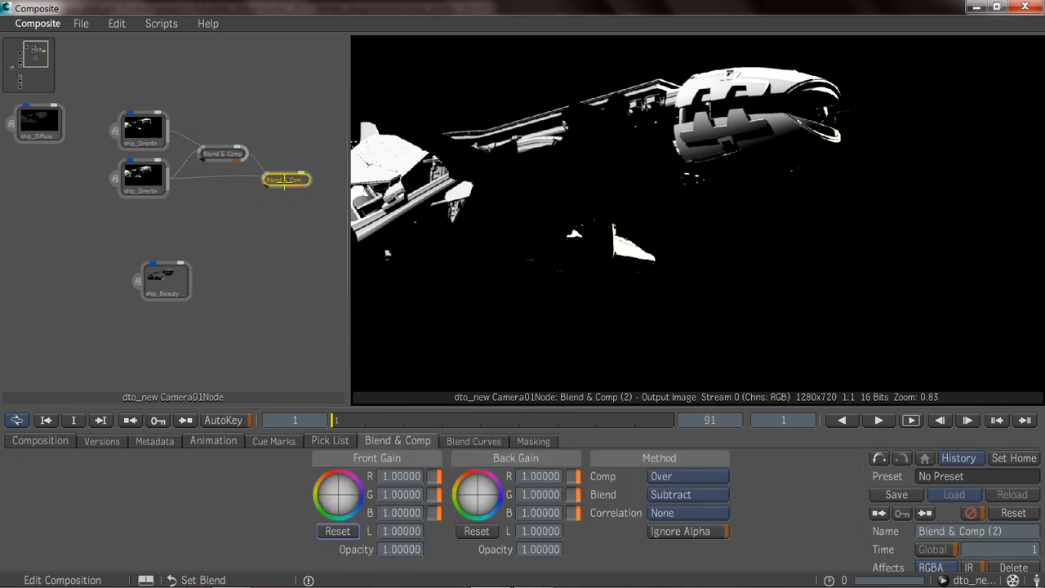
Set the second Blend & Comp node's back gain luminance to 1 and its front gain luminance to 1.21.
{"action": "mouse_move", "coordinate": [544, 533]}
{"action": "left_mouse_down"}
{"action": "mouse_move", "coordinate": [524, 532]}
{"action": "mouse_move", "coordinate": [543, 531]}
{"action": "left_mouse_up"}
{"action": "left_click", "coordinate": [542, 532]}
{"action": "type", "text": "1"}
{"action": "key", "text": "Return"}
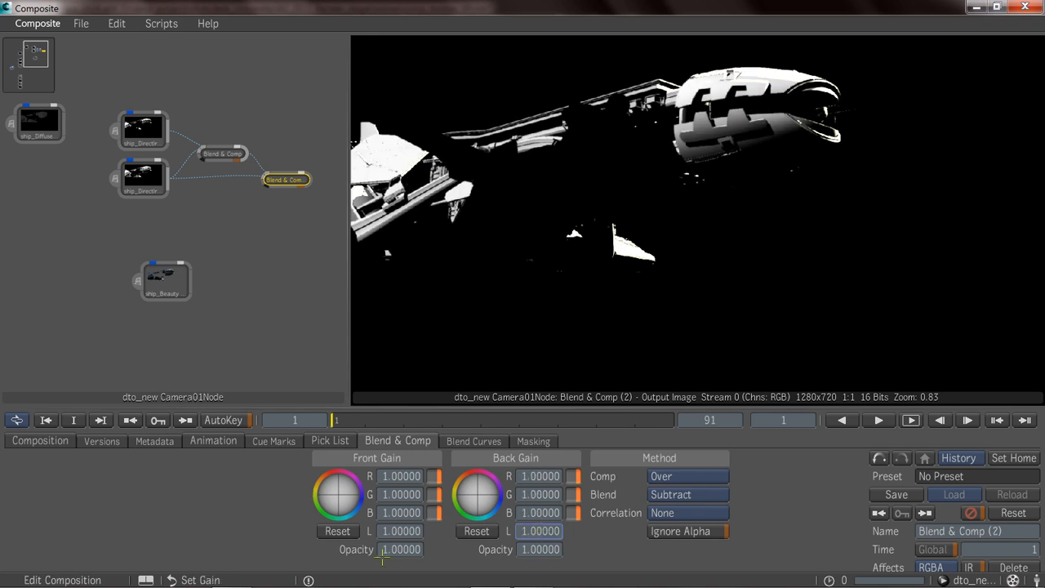
{"action": "mouse_move", "coordinate": [403, 531]}
{"action": "left_mouse_down"}
{"action": "mouse_move", "coordinate": [359, 532]}
{"action": "mouse_move", "coordinate": [394, 531]}
{"action": "left_mouse_up"}
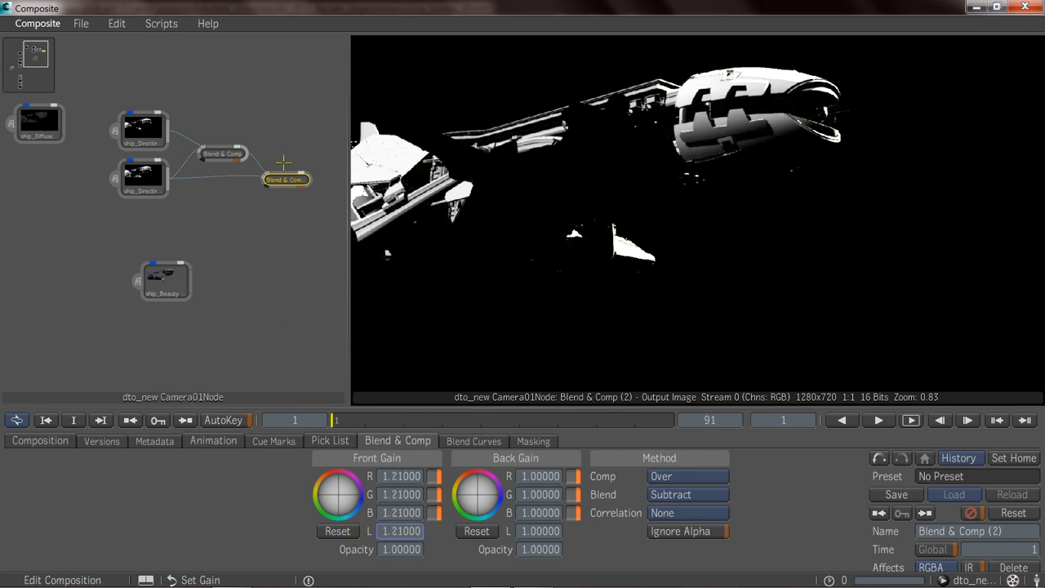
Nudge the ship_DirectIrradiance node closer to its neighbour and move the ship_Beauty node beneath the two irradiance nodes.
{"action": "left_click", "coordinate": [138, 137]}
{"action": "mouse_move", "coordinate": [139, 136]}
{"action": "left_mouse_down"}
{"action": "mouse_move", "coordinate": [141, 178]}
{"action": "mouse_move", "coordinate": [139, 123]}
{"action": "mouse_move", "coordinate": [147, 133]}
{"action": "left_mouse_up"}
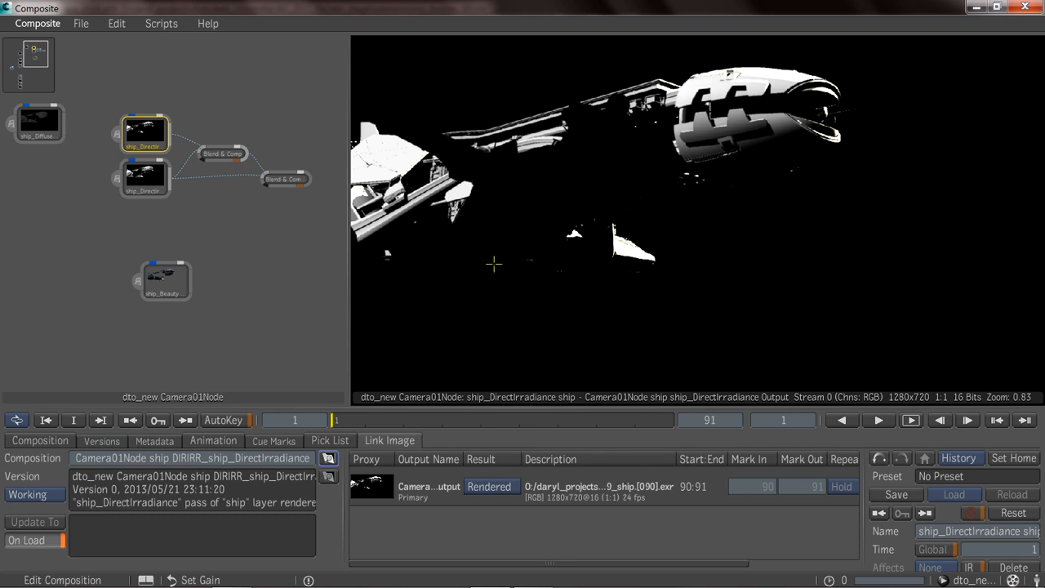
{"action": "left_click", "coordinate": [166, 280]}
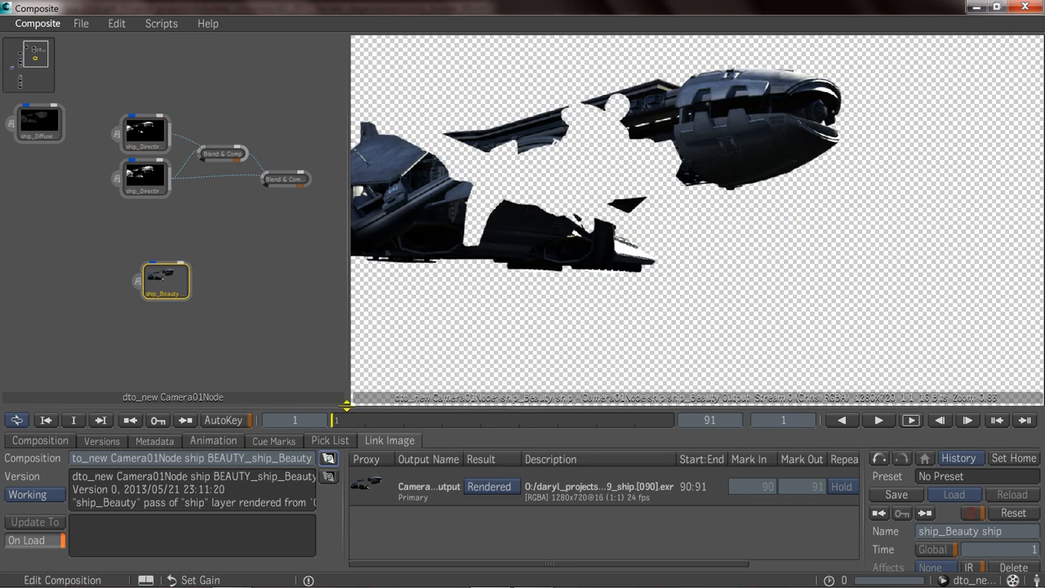
{"action": "left_click_drag", "start_coordinate": [187, 260], "coordinate": [156, 249]}
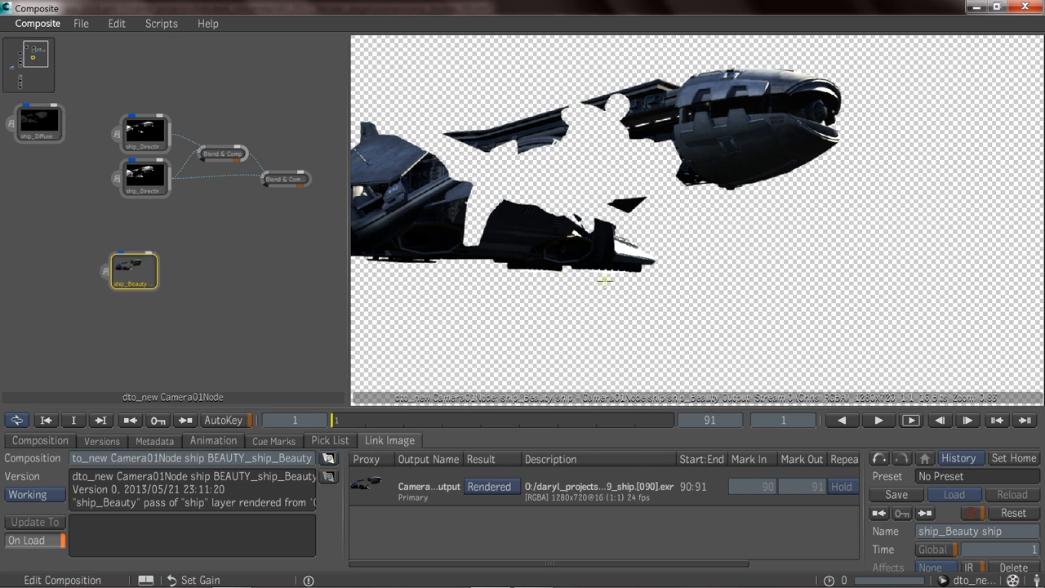
Apply the Remap Color tool as the player's display tool and set its mode to EXRDisplay.
{"action": "middle_click", "coordinate": [651, 228]}
{"action": "mouse_move", "coordinate": [618, 341]}
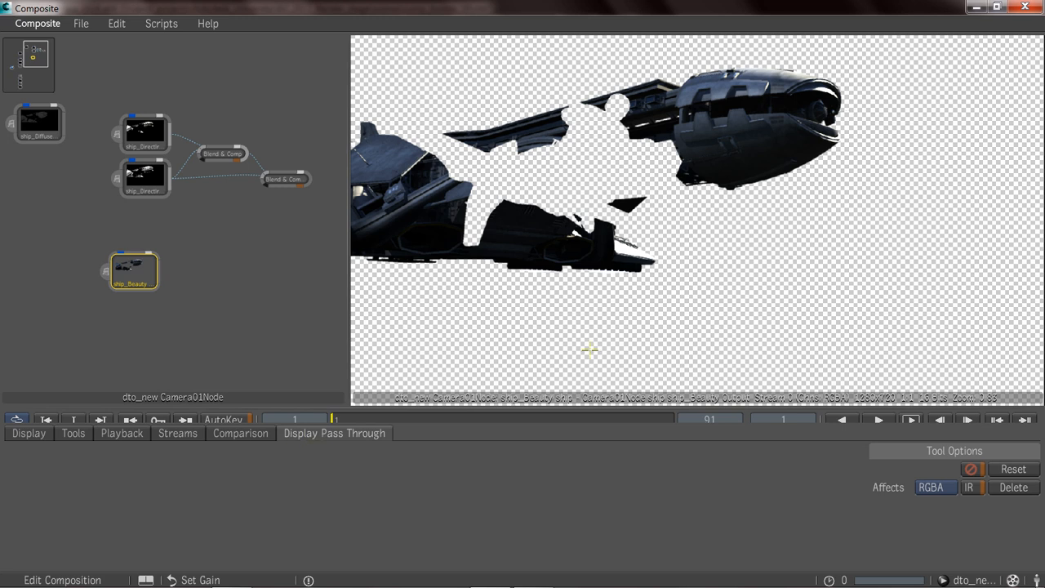
{"action": "middle_click", "coordinate": [669, 295]}
{"action": "mouse_move", "coordinate": [1021, 260]}
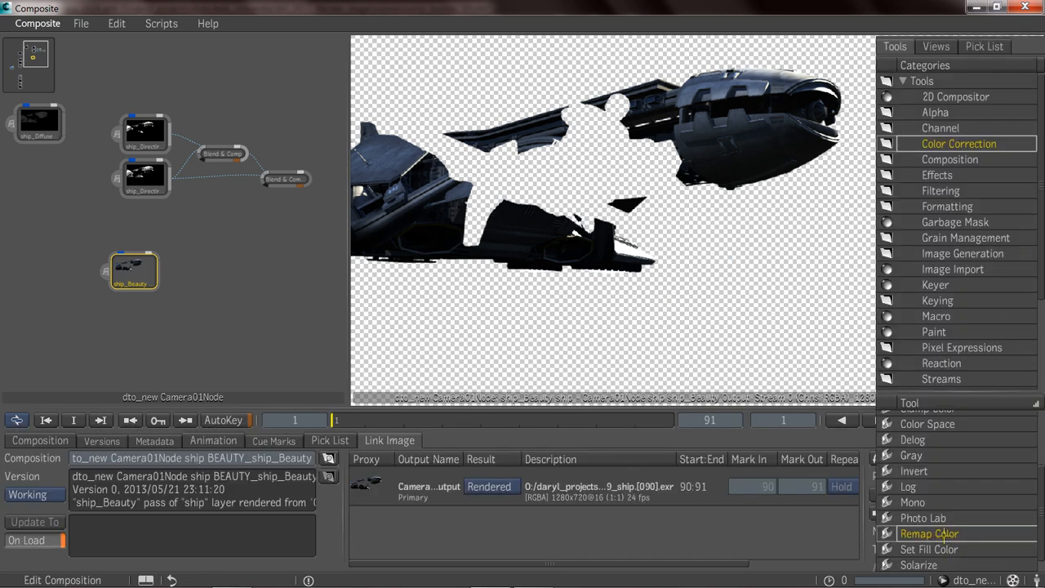
{"action": "middle_click", "coordinate": [672, 196]}
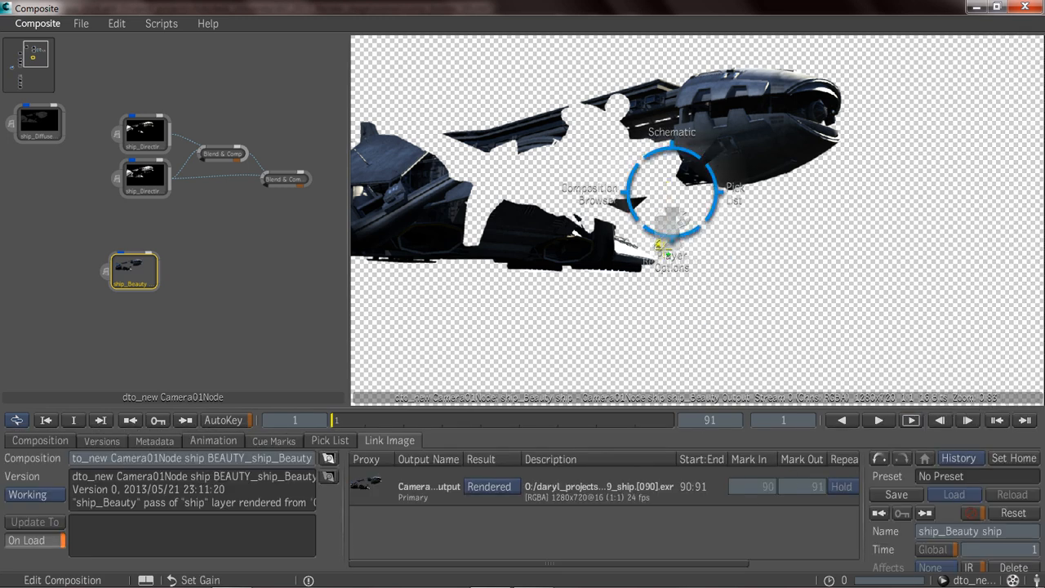
{"action": "mouse_move", "coordinate": [661, 264]}
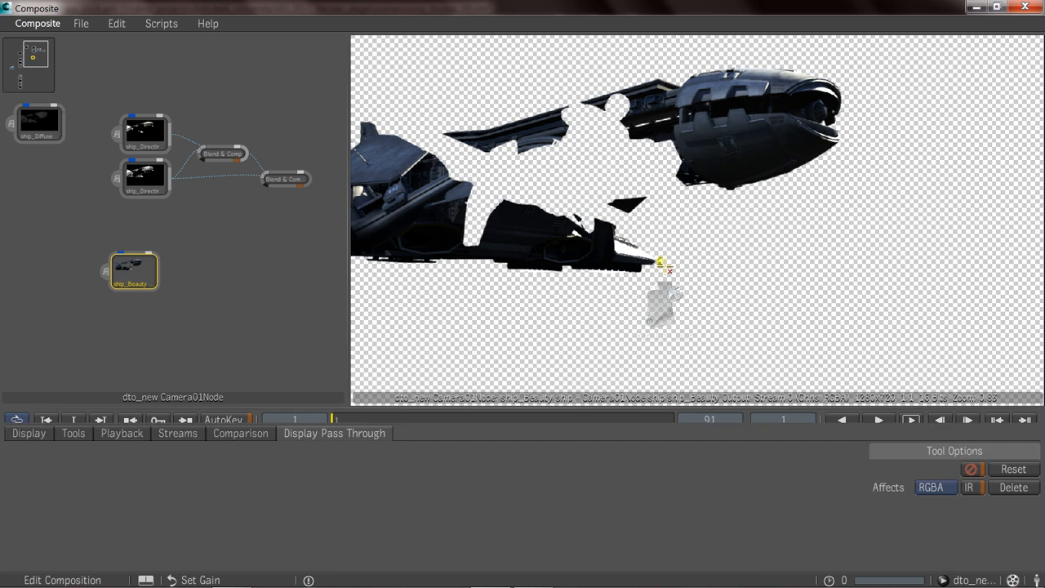
{"action": "left_click", "coordinate": [480, 485]}
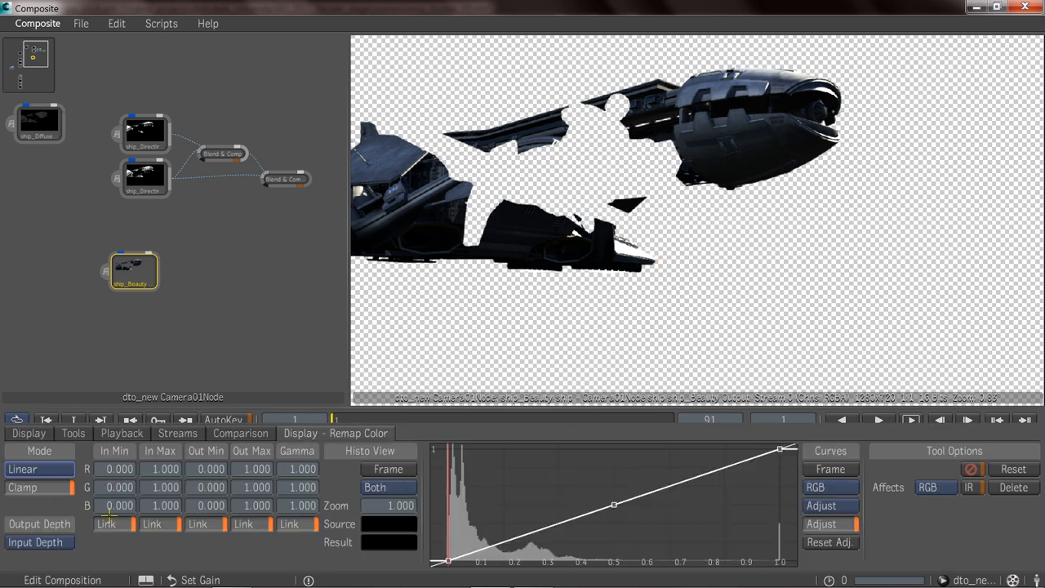
{"action": "left_click", "coordinate": [35, 472]}
{"action": "left_click", "coordinate": [36, 455]}
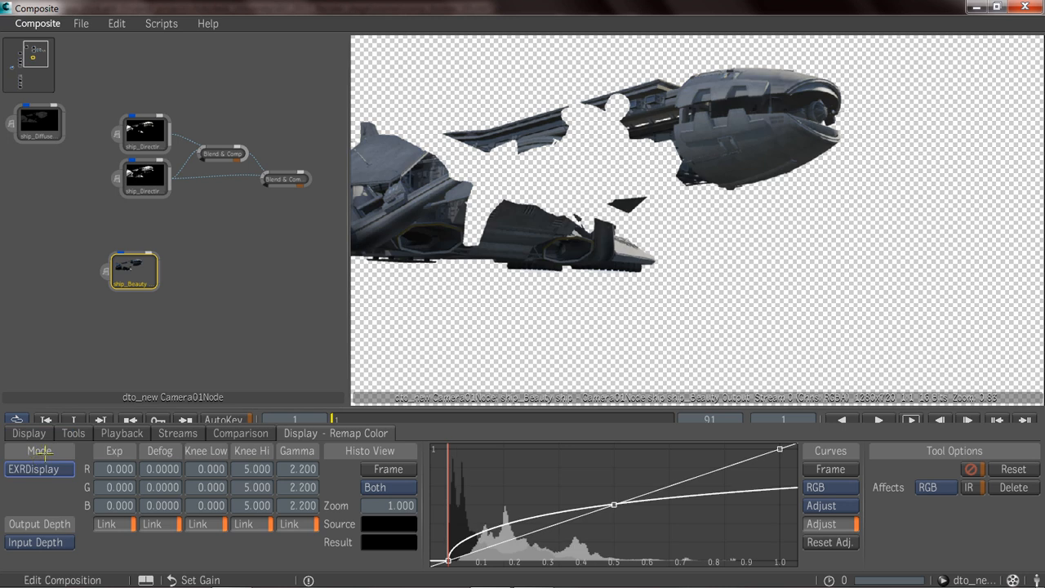
Examine the direct irradiance pass and both Blend & Comp outputs with the EXRDisplay viewing correction.
{"action": "left_click", "coordinate": [156, 135]}
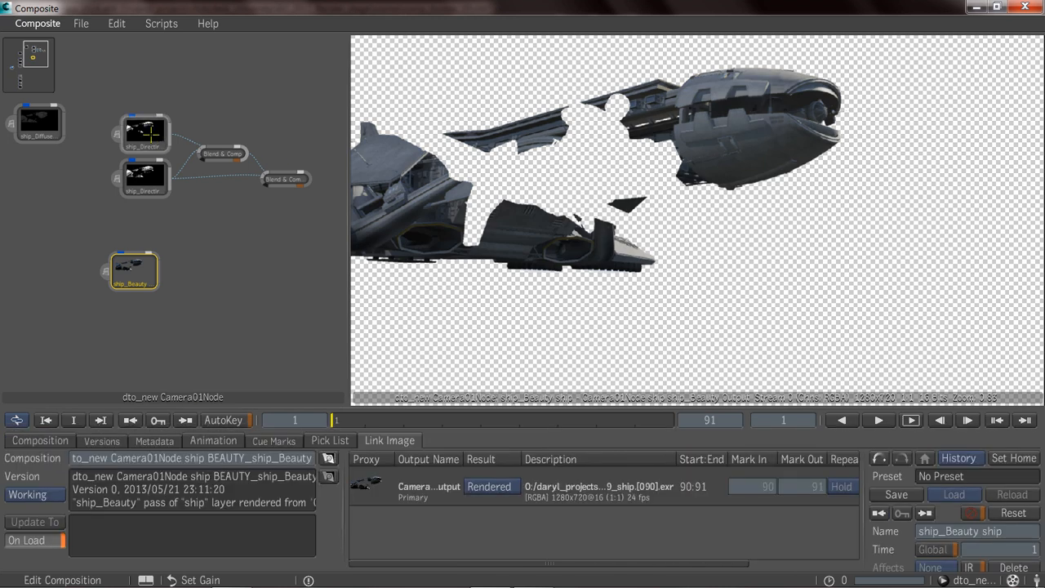
{"action": "left_click", "coordinate": [146, 181]}
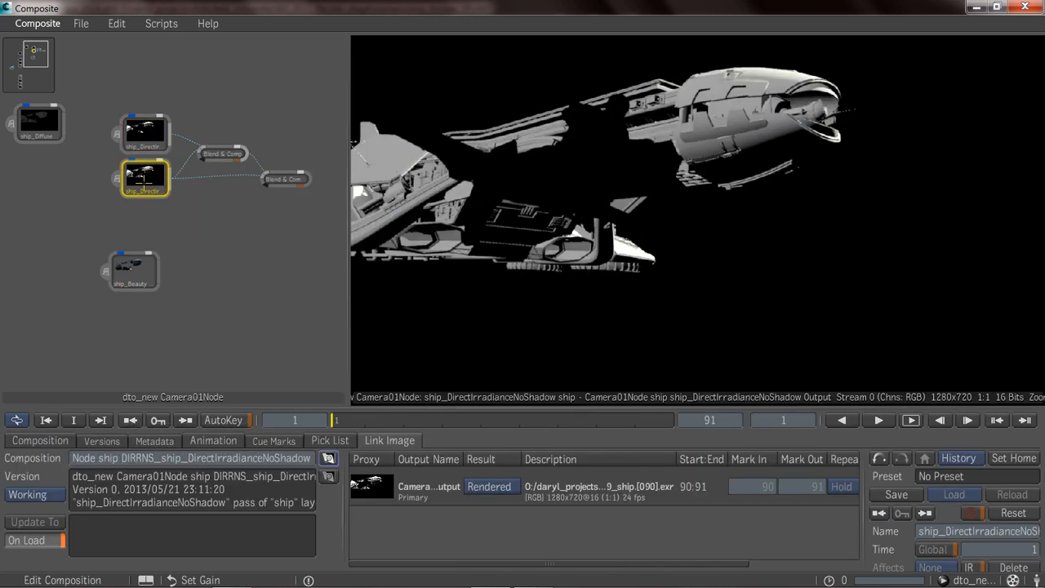
{"action": "left_click", "coordinate": [220, 153]}
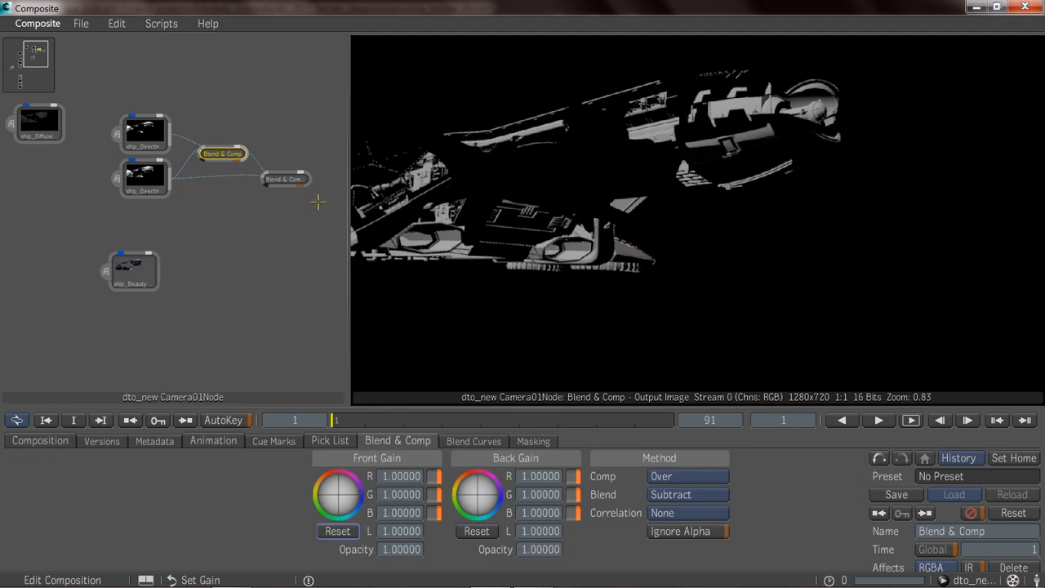
{"action": "left_click", "coordinate": [305, 178]}
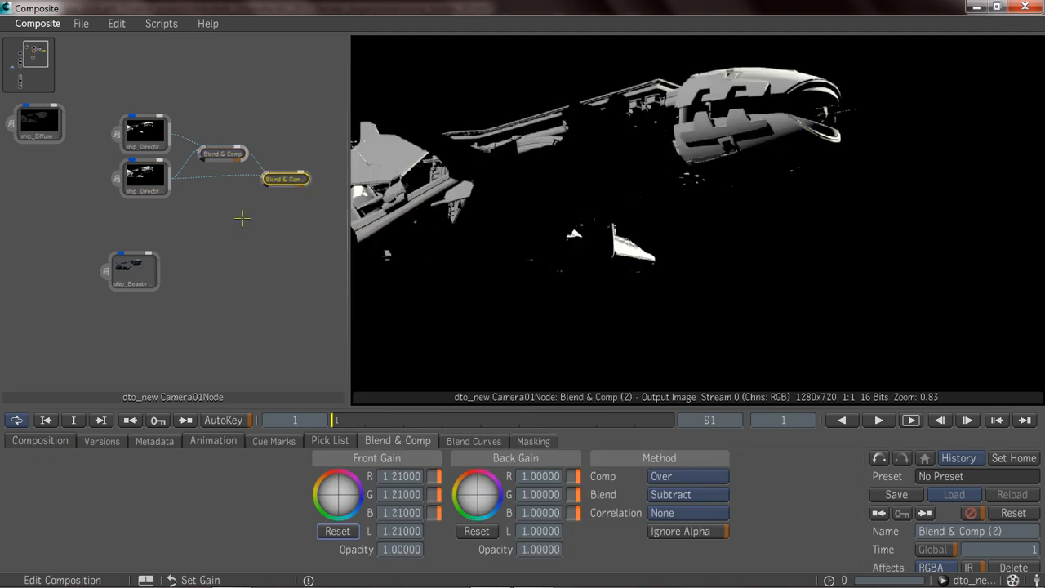
Move the ship_DiffuseMaterialColor node above the second Blend & Comp node and adjust that blend node's position.
{"action": "middle_click_drag", "start_coordinate": [200, 249], "coordinate": [183, 243]}
{"action": "middle_click_drag", "start_coordinate": [72, 211], "coordinate": [103, 242]}
{"action": "left_click_drag", "start_coordinate": [56, 146], "coordinate": [293, 125]}
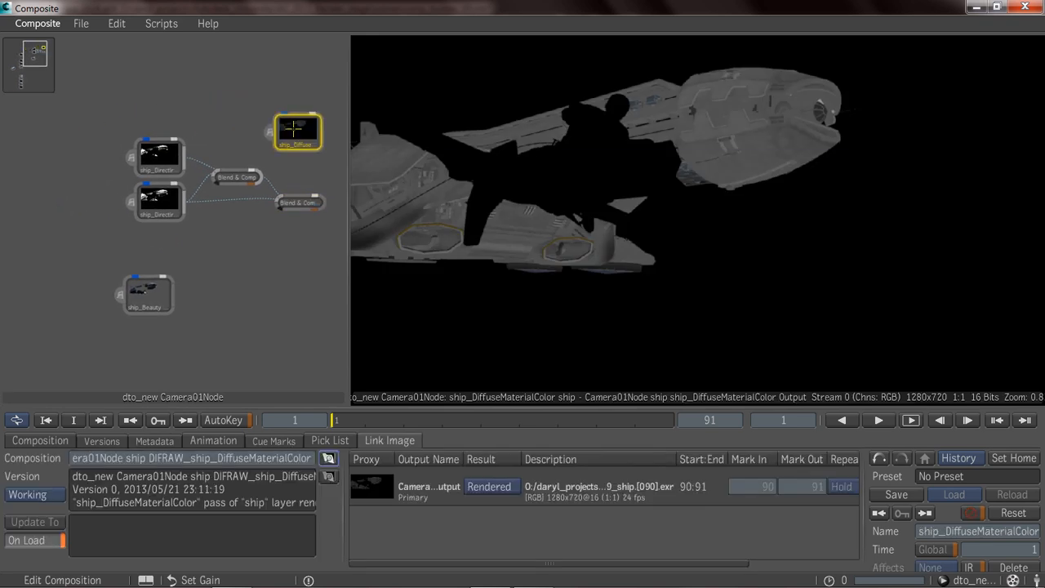
{"action": "middle_click_drag", "start_coordinate": [292, 125], "coordinate": [228, 164]}
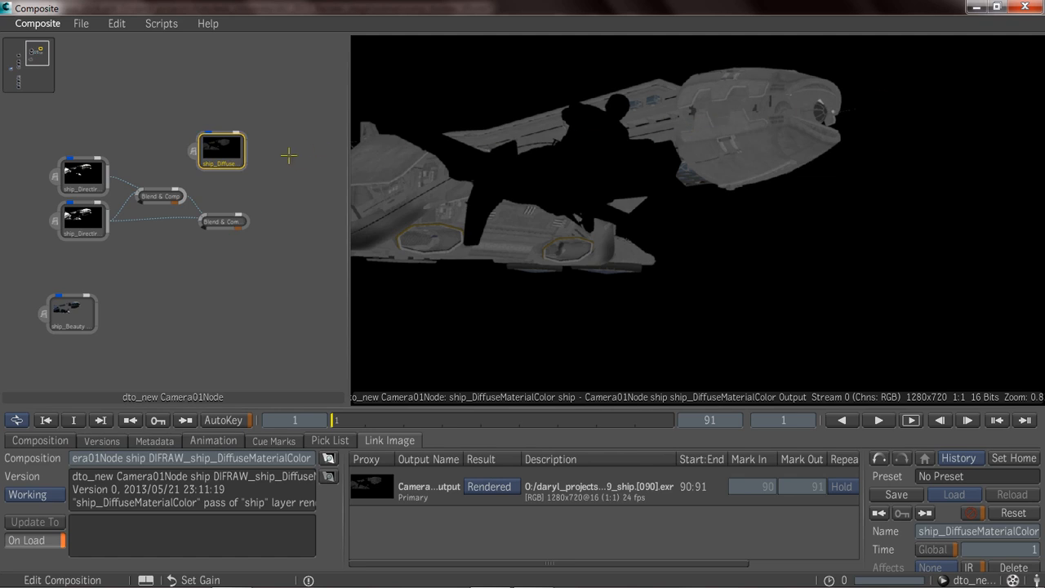
{"action": "left_click_drag", "start_coordinate": [228, 155], "coordinate": [238, 175]}
{"action": "left_click", "coordinate": [229, 217]}
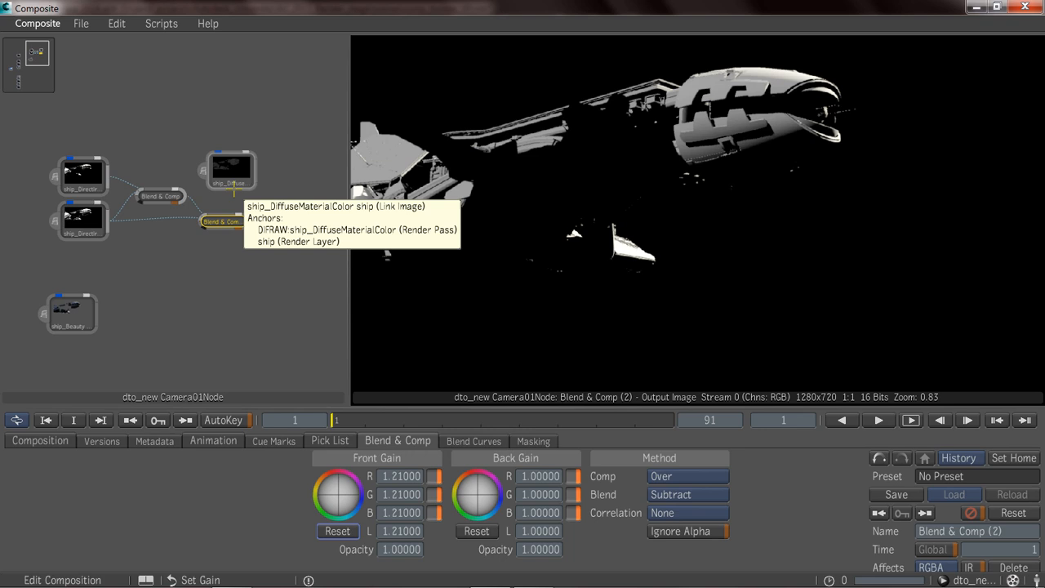
{"action": "left_click_drag", "start_coordinate": [230, 223], "coordinate": [226, 228]}
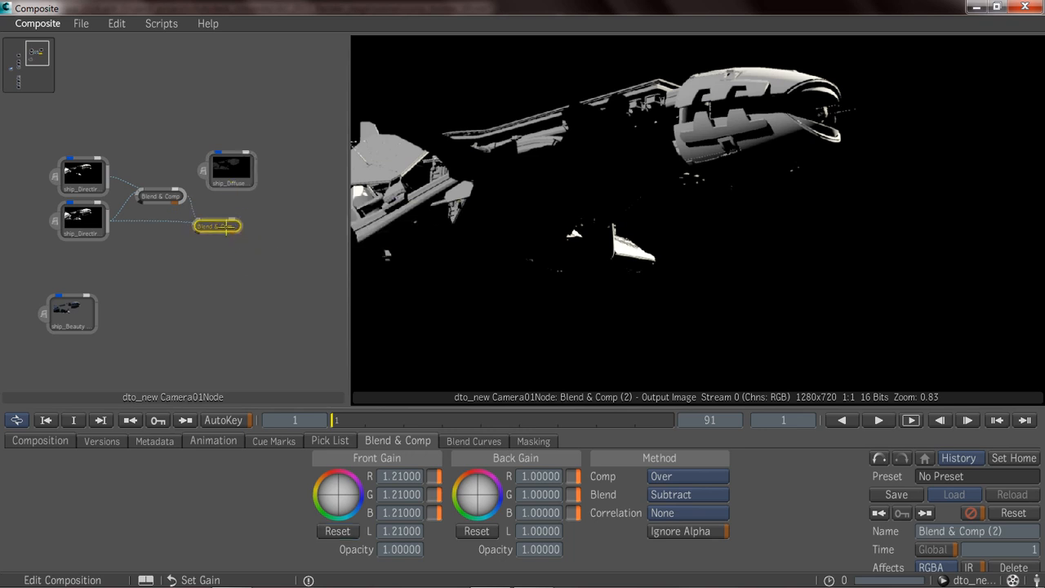
Add a third Blend & Comp node beside the second one and set its blend method to Multiply.
{"action": "right_click", "coordinate": [278, 217]}
{"action": "mouse_move", "coordinate": [323, 223]}
{"action": "mouse_move", "coordinate": [457, 223]}
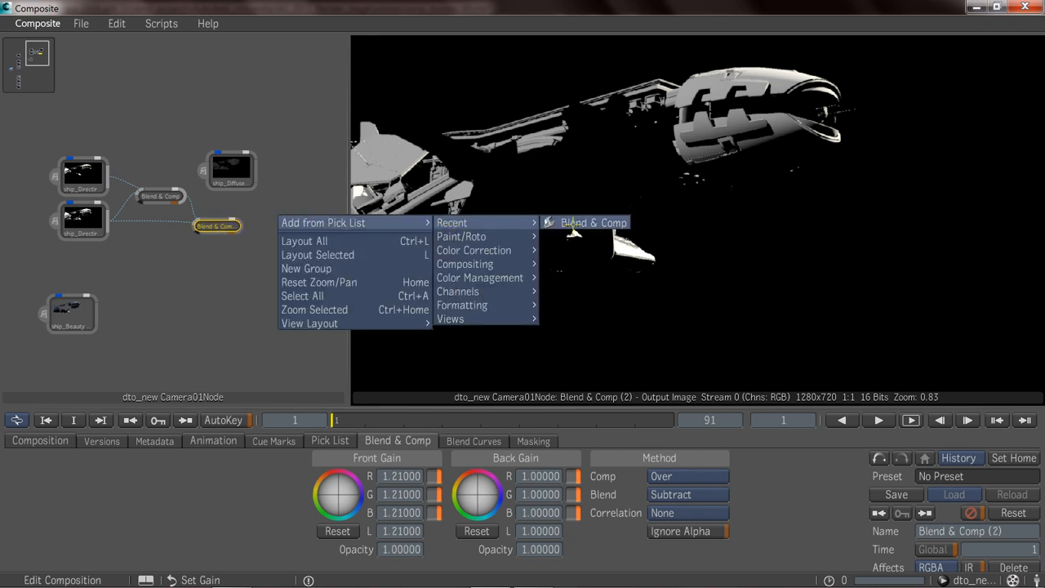
{"action": "left_click", "coordinate": [574, 225]}
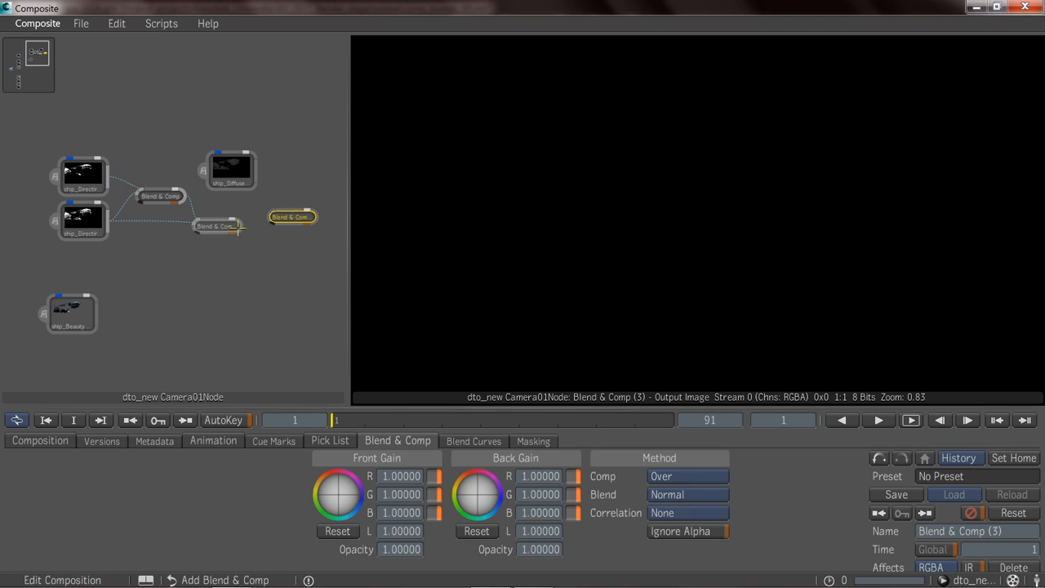
{"action": "left_click", "coordinate": [668, 495]}
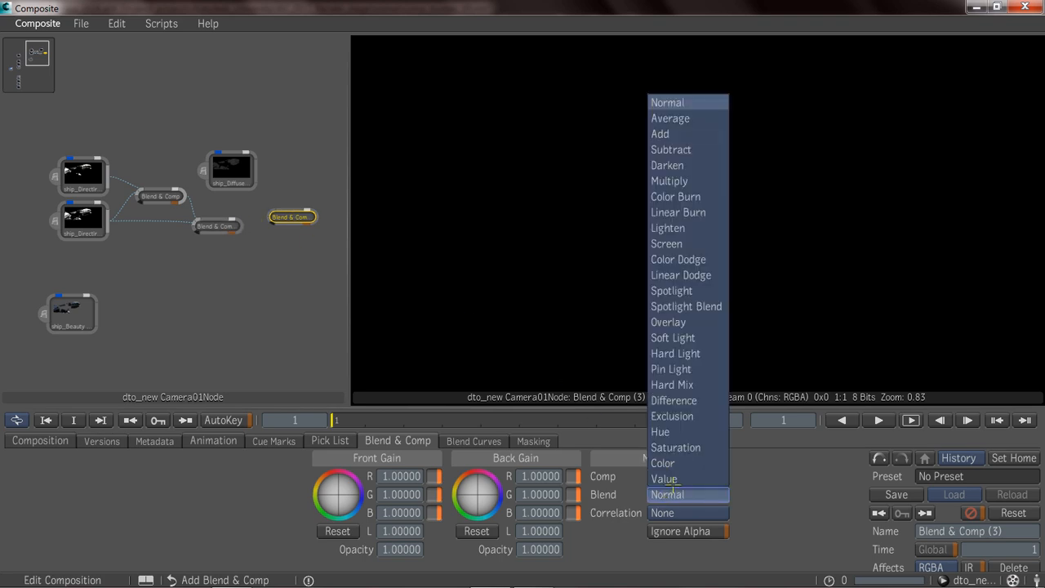
{"action": "left_click", "coordinate": [678, 179]}
Connect ship_DiffuseMaterialColor and the second Blend & Comp node into the Multiply node and view its output.
{"action": "left_click_drag", "start_coordinate": [258, 171], "coordinate": [269, 213]}
{"action": "left_click", "coordinate": [232, 226]}
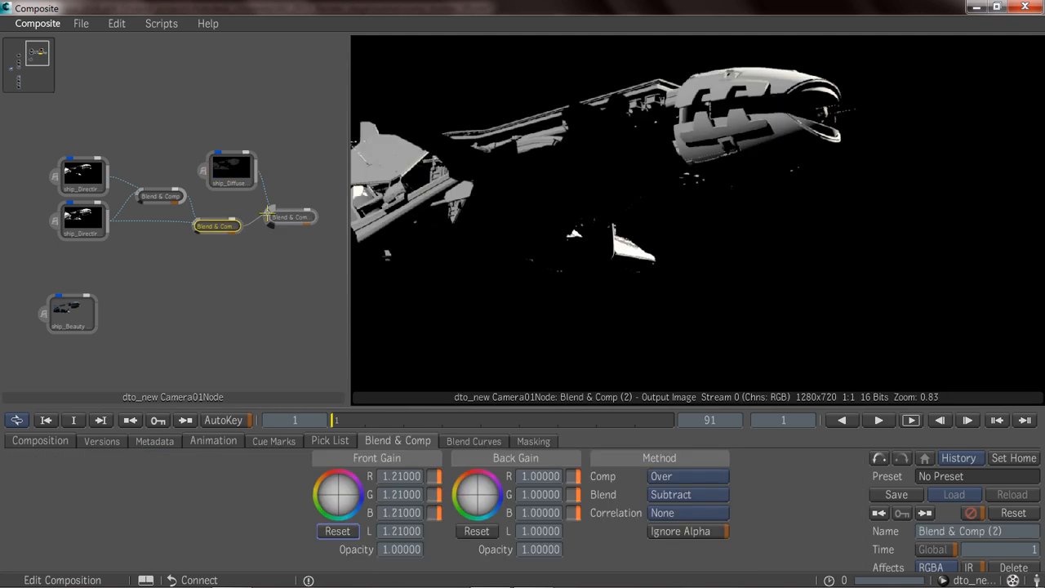
{"action": "left_click", "coordinate": [284, 218]}
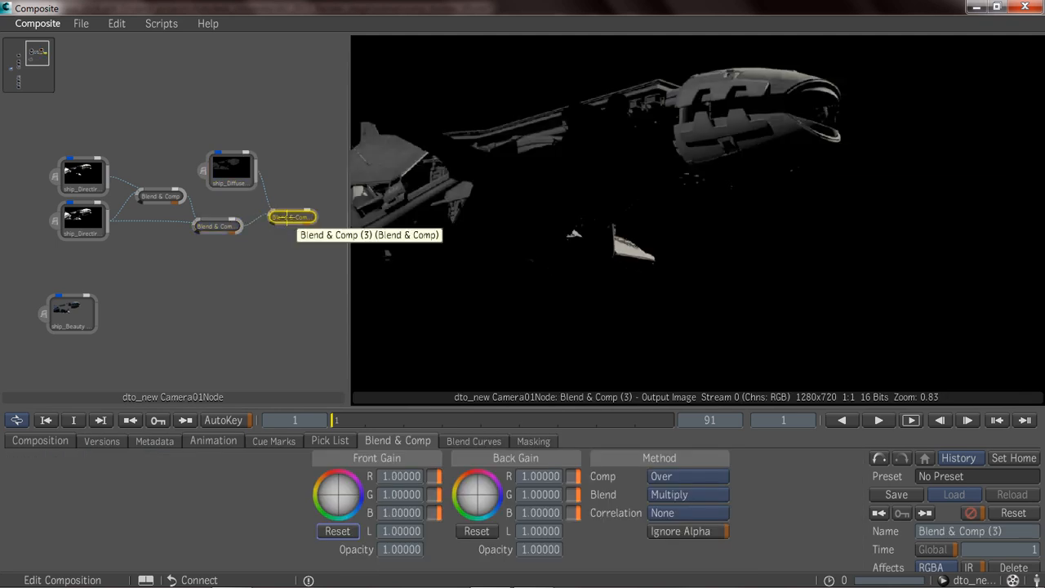
Move the ship_Ambient node out of the column of unused passes.
{"action": "middle_click_drag", "start_coordinate": [139, 292], "coordinate": [254, 215]}
{"action": "scroll", "coordinate": [214, 272], "scroll_direction": "down", "scroll_amount": 1}
{"action": "middle_click_drag", "start_coordinate": [144, 294], "coordinate": [161, 250]}
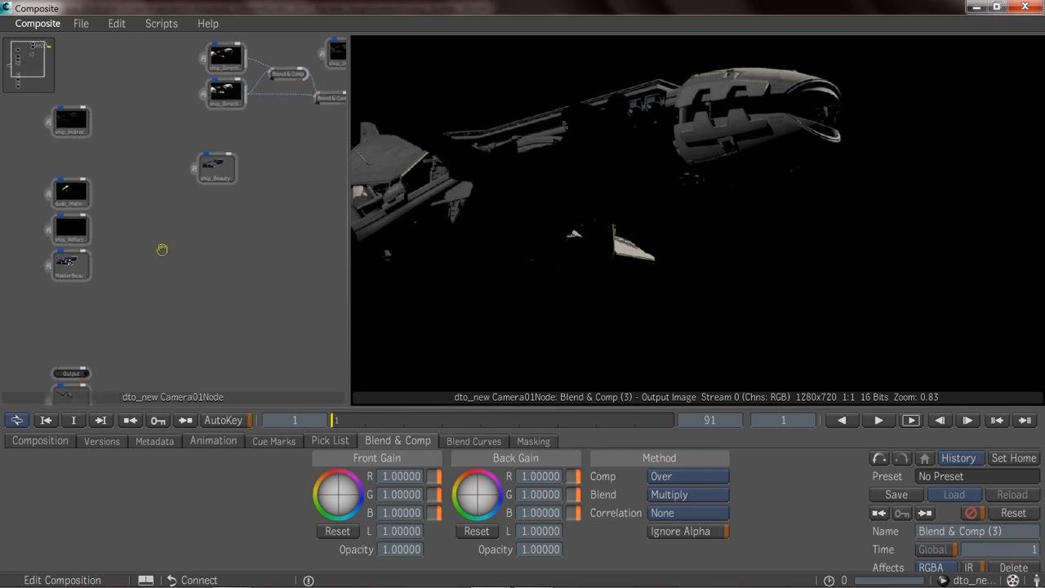
{"action": "middle_click_drag", "start_coordinate": [153, 308], "coordinate": [137, 225]}
{"action": "middle_click_drag", "start_coordinate": [110, 308], "coordinate": [119, 192]}
{"action": "left_click", "coordinate": [64, 309]}
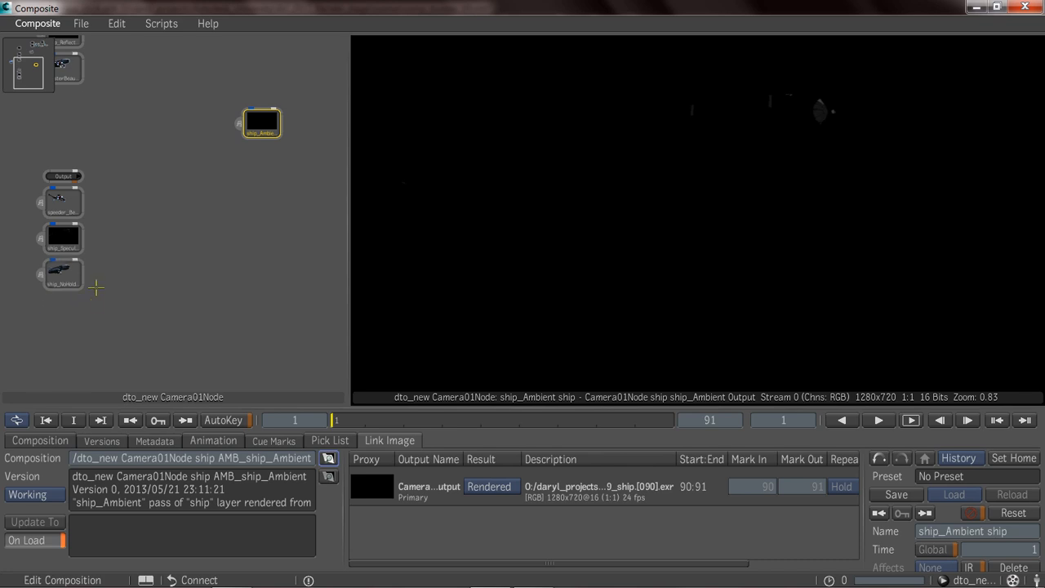
Move the ship_NoHoldBeauty and ship_Beauty nodes together beneath the Multiply blend node.
{"action": "middle_click_drag", "start_coordinate": [89, 288], "coordinate": [89, 313]}
{"action": "left_click", "coordinate": [69, 303]}
{"action": "left_click_drag", "start_coordinate": [69, 303], "coordinate": [235, 98]}
{"action": "middle_click_drag", "start_coordinate": [192, 157], "coordinate": [111, 299]}
{"action": "left_click_drag", "start_coordinate": [152, 232], "coordinate": [303, 99]}
{"action": "middle_click_drag", "start_coordinate": [118, 220], "coordinate": [103, 254]}
{"action": "left_click", "coordinate": [108, 170]}
{"action": "left_click_drag", "start_coordinate": [107, 170], "coordinate": [285, 173]}
{"action": "middle_click_drag", "start_coordinate": [216, 206], "coordinate": [392, 109]}
Gather the ship_Reflection, ship_Indirect and ship_Specular nodes above the end of the blend chain.
{"action": "middle_click_drag", "start_coordinate": [117, 254], "coordinate": [150, 321]}
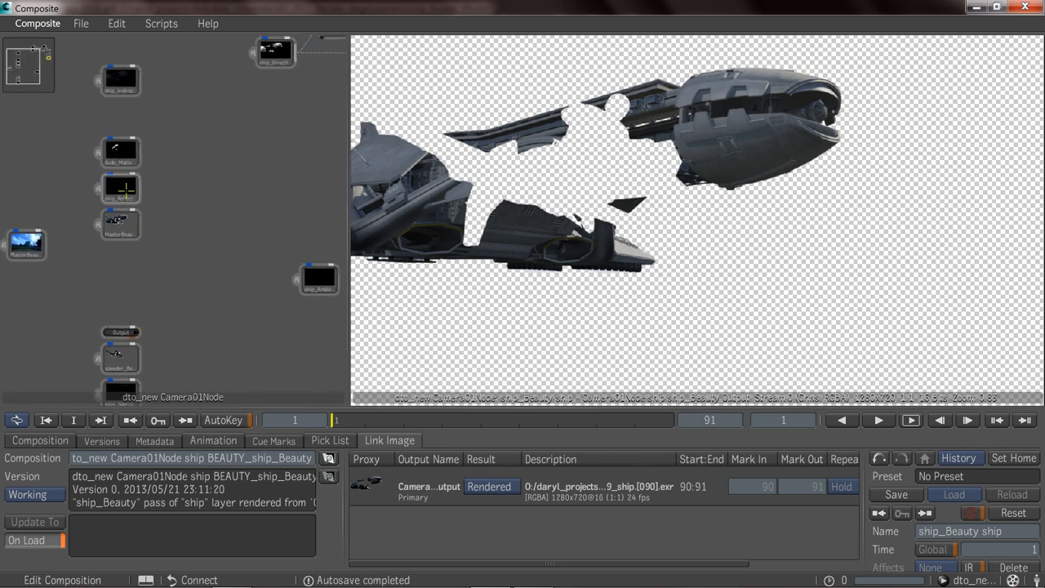
{"action": "left_click_drag", "start_coordinate": [129, 189], "coordinate": [308, 160]}
{"action": "middle_click_drag", "start_coordinate": [212, 189], "coordinate": [123, 272]}
{"action": "left_click_drag", "start_coordinate": [33, 167], "coordinate": [251, 189]}
{"action": "middle_click_drag", "start_coordinate": [154, 305], "coordinate": [168, 147]}
{"action": "left_click_drag", "start_coordinate": [48, 324], "coordinate": [245, 152]}
{"action": "middle_click_drag", "start_coordinate": [245, 152], "coordinate": [117, 292]}
{"action": "left_click_drag", "start_coordinate": [131, 174], "coordinate": [250, 65]}
{"action": "left_click_drag", "start_coordinate": [96, 230], "coordinate": [299, 52]}
{"action": "middle_click_drag", "start_coordinate": [227, 157], "coordinate": [204, 179]}
{"action": "left_click_drag", "start_coordinate": [79, 326], "coordinate": [228, 80]}
{"action": "middle_click_drag", "start_coordinate": [205, 205], "coordinate": [192, 250]}
Add a fourth Blend & Comp node and set its blend method to Add.
{"action": "right_click", "coordinate": [190, 252]}
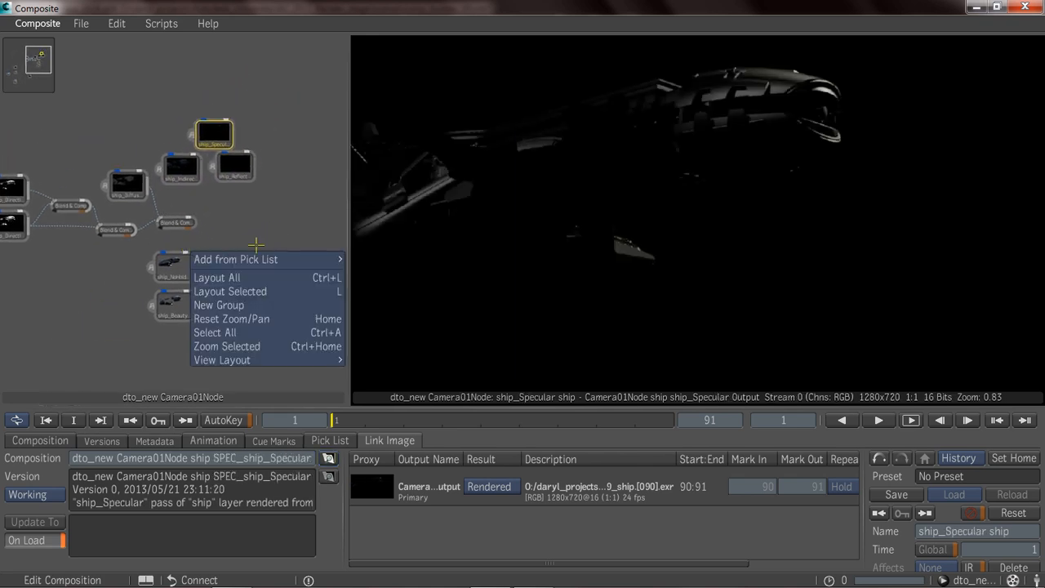
{"action": "mouse_move", "coordinate": [282, 259]}
{"action": "mouse_move", "coordinate": [380, 259]}
{"action": "left_click", "coordinate": [480, 259]}
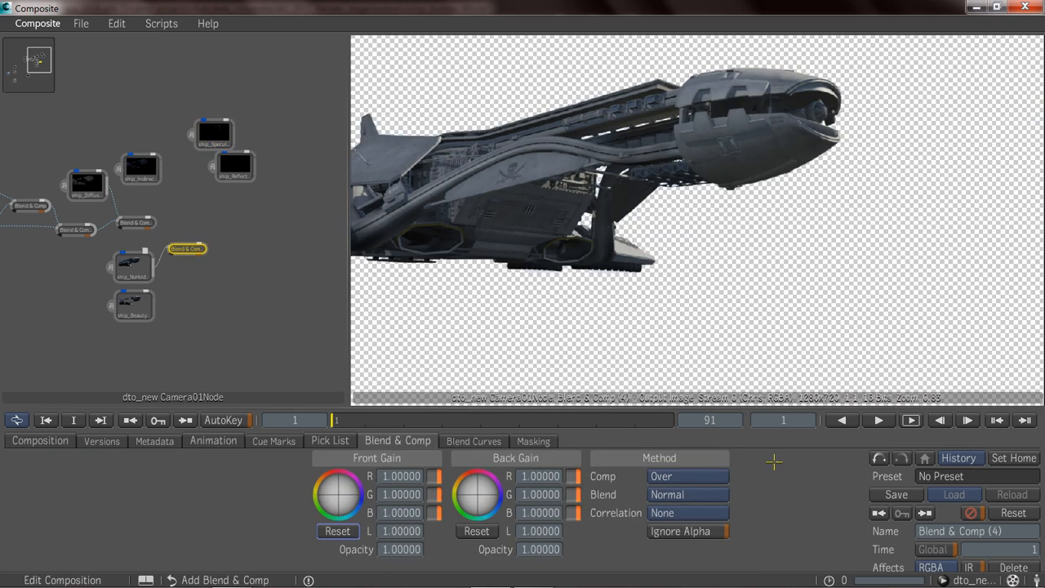
{"action": "left_click", "coordinate": [691, 494]}
{"action": "left_click", "coordinate": [665, 134]}
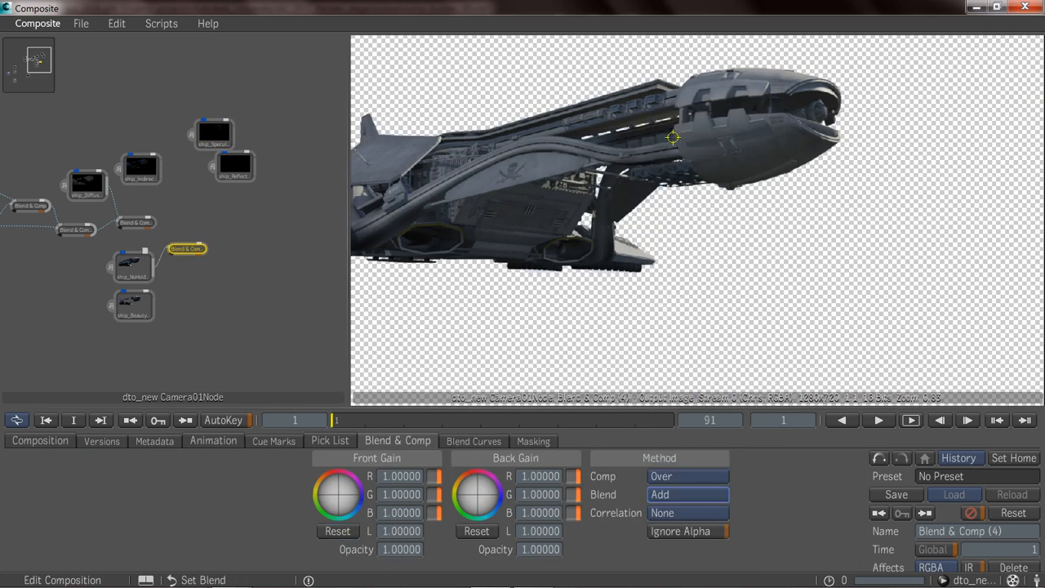
Move the Add blend node aside and disconnect ship_NoHoldBeauty from it.
{"action": "middle_click_drag", "start_coordinate": [254, 212], "coordinate": [226, 296]}
{"action": "left_click_drag", "start_coordinate": [191, 317], "coordinate": [232, 312]}
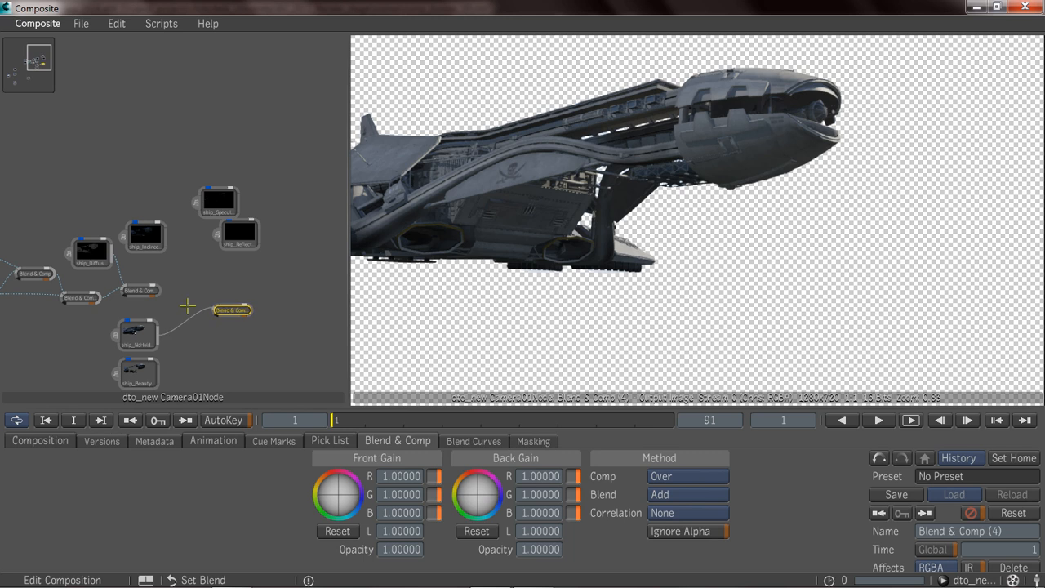
{"action": "left_click", "coordinate": [186, 345]}
{"action": "left_click_drag", "start_coordinate": [182, 346], "coordinate": [182, 349]}
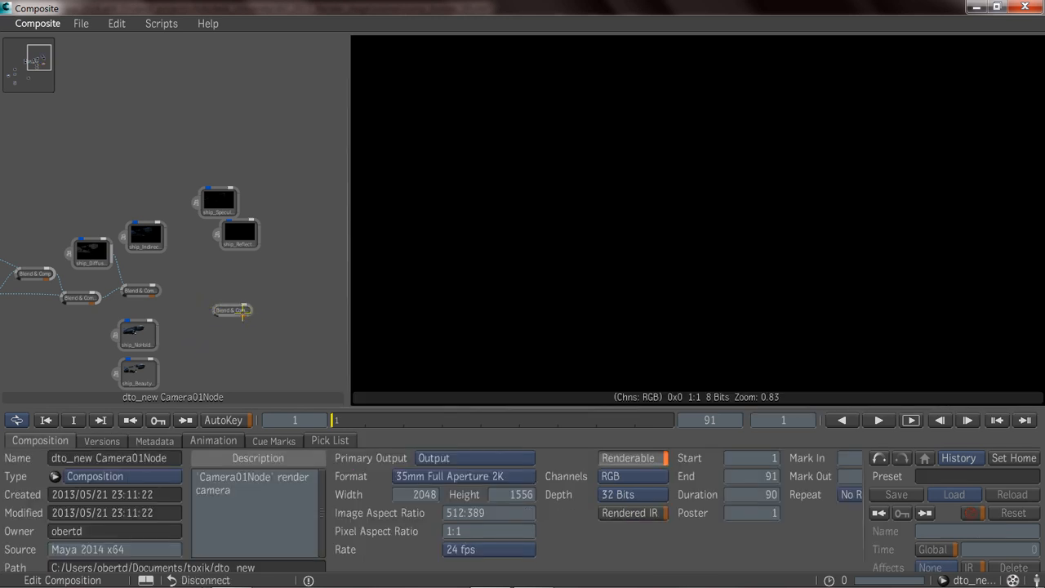
Connect the Multiply node to the Add node's back input and ship_Indirect to its front input, and view the output.
{"action": "left_click_drag", "start_coordinate": [249, 312], "coordinate": [227, 298]}
{"action": "left_click_drag", "start_coordinate": [159, 291], "coordinate": [191, 293]}
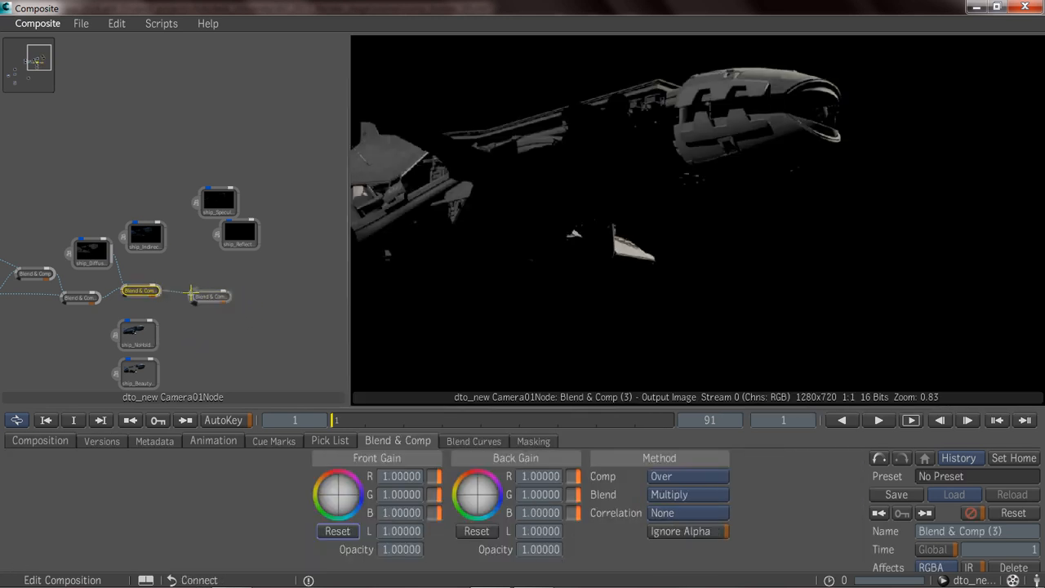
{"action": "left_click_drag", "start_coordinate": [165, 238], "coordinate": [197, 288]}
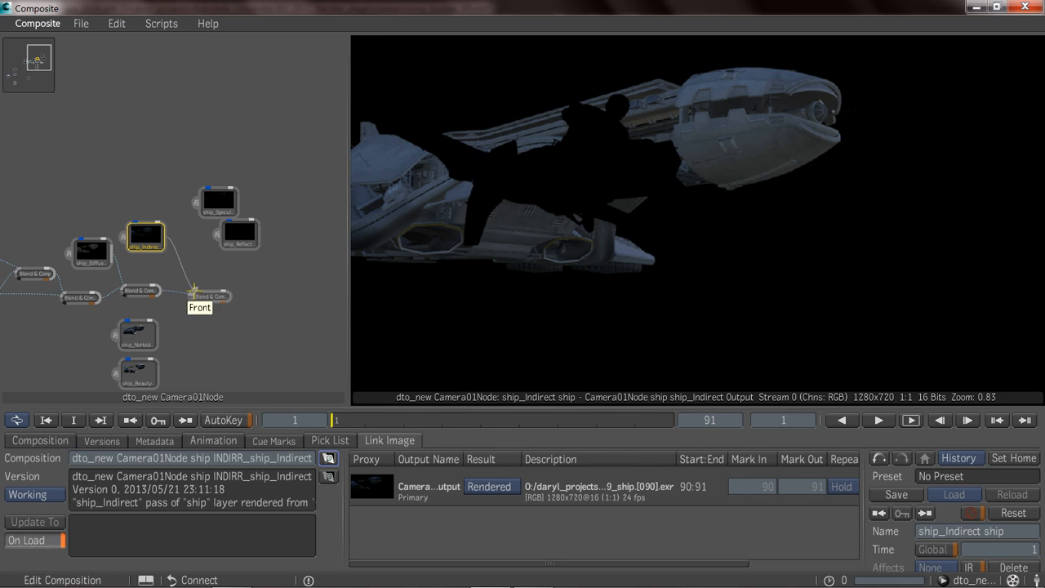
{"action": "left_click", "coordinate": [208, 295]}
Duplicate the Add blend node, connect the original and ship_Reflection into the copy, and view the output.
{"action": "middle_click_drag", "start_coordinate": [244, 235], "coordinate": [223, 226]}
{"action": "left_click_drag", "start_coordinate": [223, 226], "coordinate": [206, 240]}
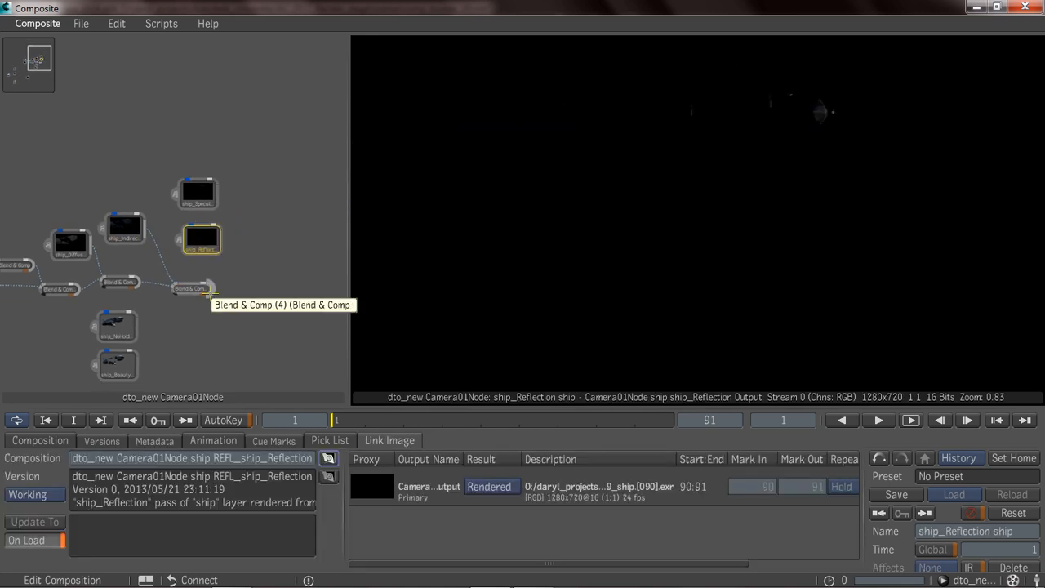
{"action": "left_click_drag", "start_coordinate": [193, 289], "coordinate": [252, 291], "text": "ctrl"}
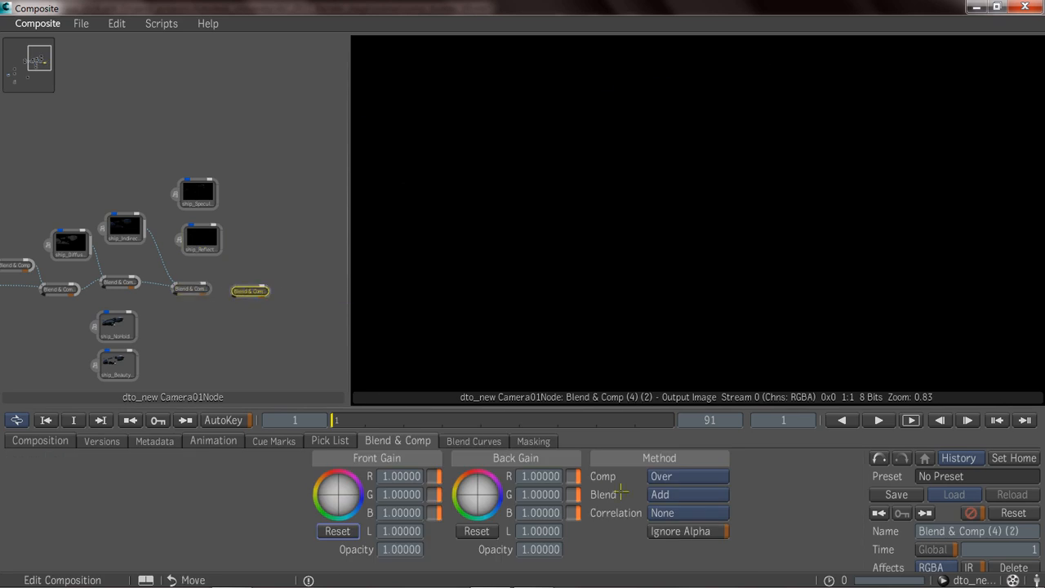
{"action": "middle_click_drag", "start_coordinate": [169, 310], "coordinate": [284, 305], "text": "ctrl"}
{"action": "left_click_drag", "start_coordinate": [231, 280], "coordinate": [260, 279]}
{"action": "left_click_drag", "start_coordinate": [250, 208], "coordinate": [266, 270]}
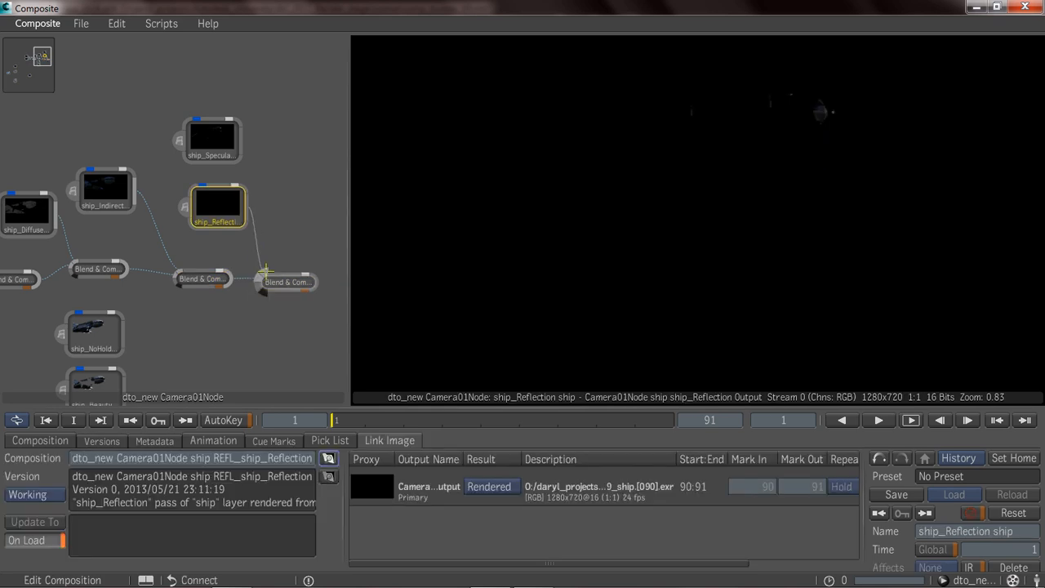
{"action": "left_click", "coordinate": [290, 284]}
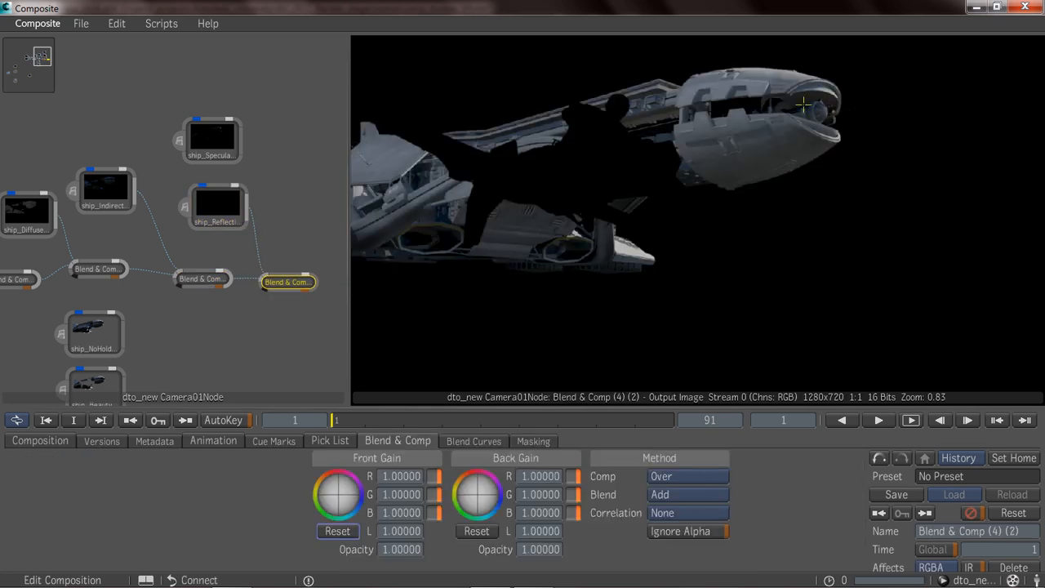
Duplicate the reflection blend node, connect the original and ship_Specular into the copy, and view the output.
{"action": "middle_click_drag", "start_coordinate": [282, 239], "coordinate": [212, 237]}
{"action": "left_click_drag", "start_coordinate": [173, 154], "coordinate": [230, 178]}
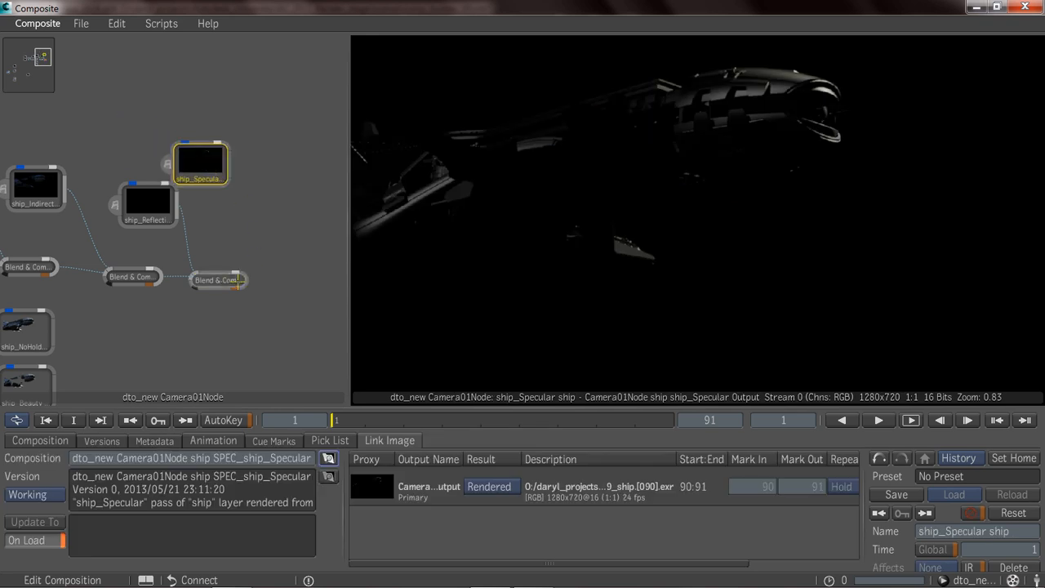
{"action": "left_click_drag", "start_coordinate": [221, 280], "coordinate": [272, 276], "text": "ctrl"}
{"action": "left_click_drag", "start_coordinate": [231, 164], "coordinate": [275, 269]}
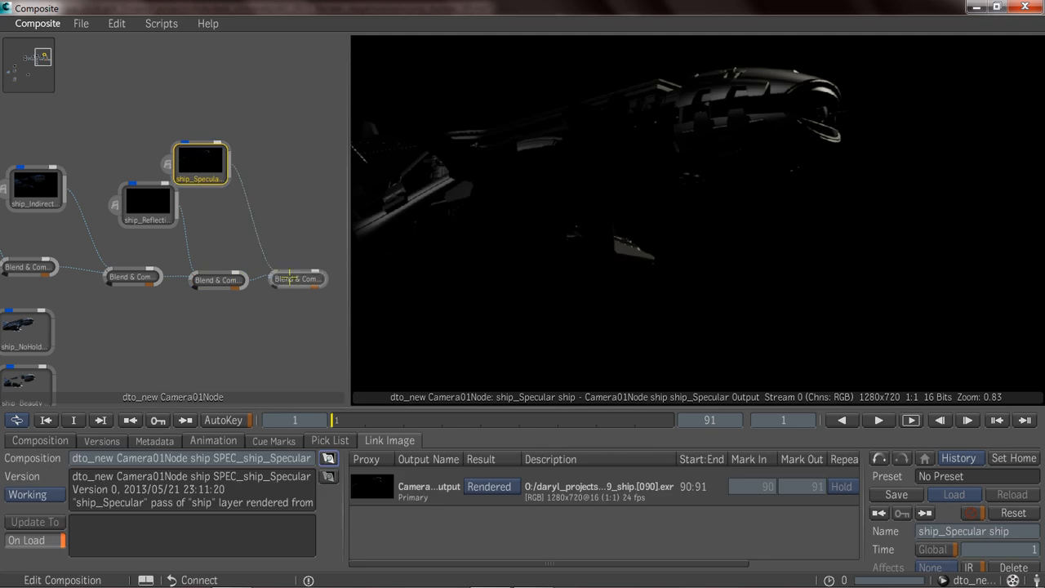
{"action": "left_click", "coordinate": [290, 277]}
Move the ship_Ambient node up to the end of the blend chain.
{"action": "middle_click_drag", "start_coordinate": [276, 252], "coordinate": [113, 311]}
{"action": "left_click", "coordinate": [49, 290]}
{"action": "left_click", "coordinate": [318, 237]}
{"action": "middle_click_drag", "start_coordinate": [215, 257], "coordinate": [80, 256], "text": "ctrl"}
{"action": "middle_click_drag", "start_coordinate": [194, 224], "coordinate": [25, 222]}
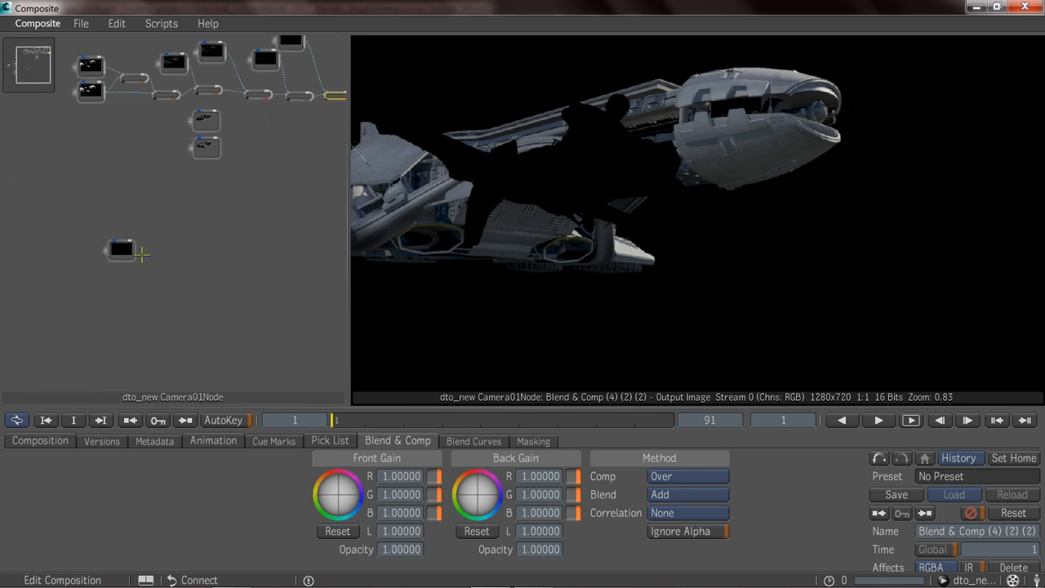
{"action": "left_click_drag", "start_coordinate": [122, 250], "coordinate": [296, 175]}
{"action": "middle_click_drag", "start_coordinate": [274, 192], "coordinate": [54, 299]}
{"action": "left_click_drag", "start_coordinate": [80, 272], "coordinate": [134, 172]}
{"action": "middle_click_drag", "start_coordinate": [98, 254], "coordinate": [314, 239], "text": "ctrl"}
Duplicate the specular blend node, connect the original and ship_Ambient into the copy, and view the output.
{"action": "middle_click_drag", "start_coordinate": [175, 231], "coordinate": [224, 355]}
{"action": "left_click_drag", "start_coordinate": [196, 273], "coordinate": [288, 288]}
{"action": "left_click_drag", "start_coordinate": [226, 276], "coordinate": [254, 278]}
{"action": "left_click_drag", "start_coordinate": [249, 229], "coordinate": [260, 276]}
{"action": "left_click", "coordinate": [287, 287]}
Move the speeder_Beauty node next to the ambient blend node at the end of the chain.
{"action": "left_click_drag", "start_coordinate": [241, 333], "coordinate": [184, 286]}
{"action": "left_click_drag", "start_coordinate": [67, 306], "coordinate": [234, 204]}
{"action": "left_click_drag", "start_coordinate": [30, 351], "coordinate": [286, 243]}
{"action": "left_click_drag", "start_coordinate": [229, 260], "coordinate": [325, 290]}
{"action": "mouse_move", "coordinate": [256, 285]}
{"action": "left_mouse_down"}
{"action": "mouse_move", "coordinate": [219, 294]}
{"action": "mouse_move", "coordinate": [233, 281]}
{"action": "left_mouse_up"}
Add a Normal Blend & Comp node and connect it to composite speeder_Beauty over the ship's blend chain.
{"action": "right_click", "coordinate": [296, 238]}
{"action": "mouse_move", "coordinate": [339, 241]}
{"action": "mouse_move", "coordinate": [479, 249]}
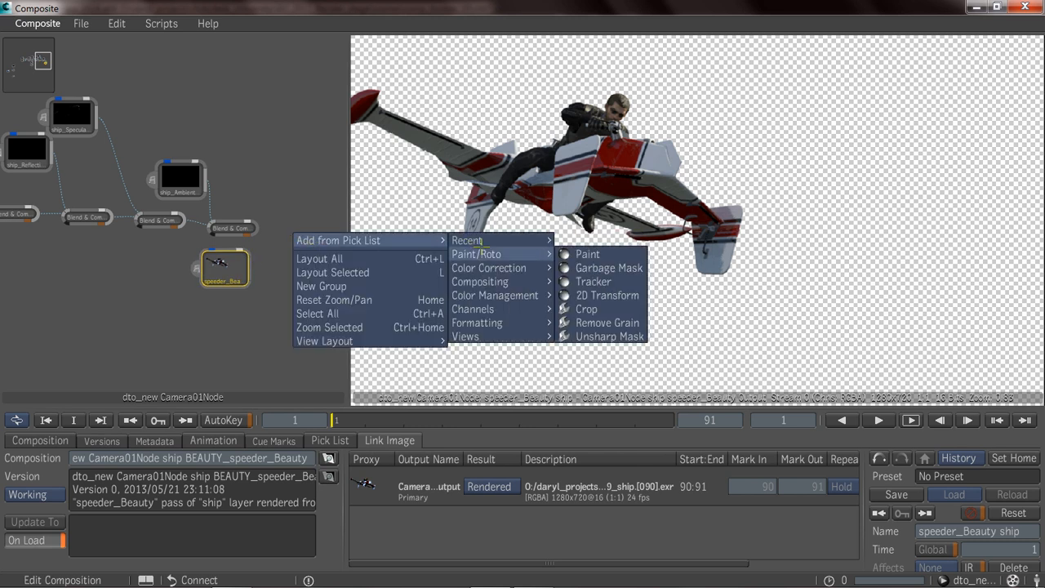
{"action": "left_click", "coordinate": [607, 238]}
{"action": "left_click_drag", "start_coordinate": [219, 262], "coordinate": [304, 232]}
{"action": "middle_click_drag", "start_coordinate": [189, 254], "coordinate": [228, 219]}
Move the background MasterBeauty node to the end of the blend chain.
{"action": "middle_click_drag", "start_coordinate": [262, 259], "coordinate": [90, 255], "text": "ctrl"}
{"action": "middle_click_drag", "start_coordinate": [170, 247], "coordinate": [293, 185]}
{"action": "middle_click_drag", "start_coordinate": [152, 261], "coordinate": [242, 209]}
{"action": "left_click_drag", "start_coordinate": [35, 215], "coordinate": [331, 219]}
{"action": "middle_click_drag", "start_coordinate": [233, 237], "coordinate": [30, 265]}
{"action": "left_click_drag", "start_coordinate": [126, 248], "coordinate": [302, 197]}
{"action": "middle_click_drag", "start_coordinate": [244, 205], "coordinate": [57, 284]}
{"action": "left_click_drag", "start_coordinate": [109, 277], "coordinate": [210, 195]}
{"action": "middle_click_drag", "start_coordinate": [160, 236], "coordinate": [306, 215], "text": "ctrl"}
Duplicate the speeder's Blend & Comp node and connect the ship composite and the background MasterBeauty into the copy.
{"action": "left_click_drag", "start_coordinate": [195, 157], "coordinate": [260, 136]}
{"action": "left_click_drag", "start_coordinate": [264, 212], "coordinate": [260, 137]}
{"action": "middle_click_drag", "start_coordinate": [145, 236], "coordinate": [236, 230]}
{"action": "middle_click_drag", "start_coordinate": [237, 230], "coordinate": [129, 232], "text": "ctrl"}
{"action": "middle_click_drag", "start_coordinate": [210, 245], "coordinate": [244, 215], "text": "ctrl"}
{"action": "middle_click_drag", "start_coordinate": [95, 228], "coordinate": [112, 166]}
{"action": "left_click", "coordinate": [170, 223]}
Move the ship MasterBeauty node from the unused passes to beside the background MasterBeauty node.
{"action": "middle_click_drag", "start_coordinate": [227, 242], "coordinate": [96, 245], "text": "ctrl"}
{"action": "middle_click_drag", "start_coordinate": [191, 241], "coordinate": [169, 258], "text": "ctrl"}
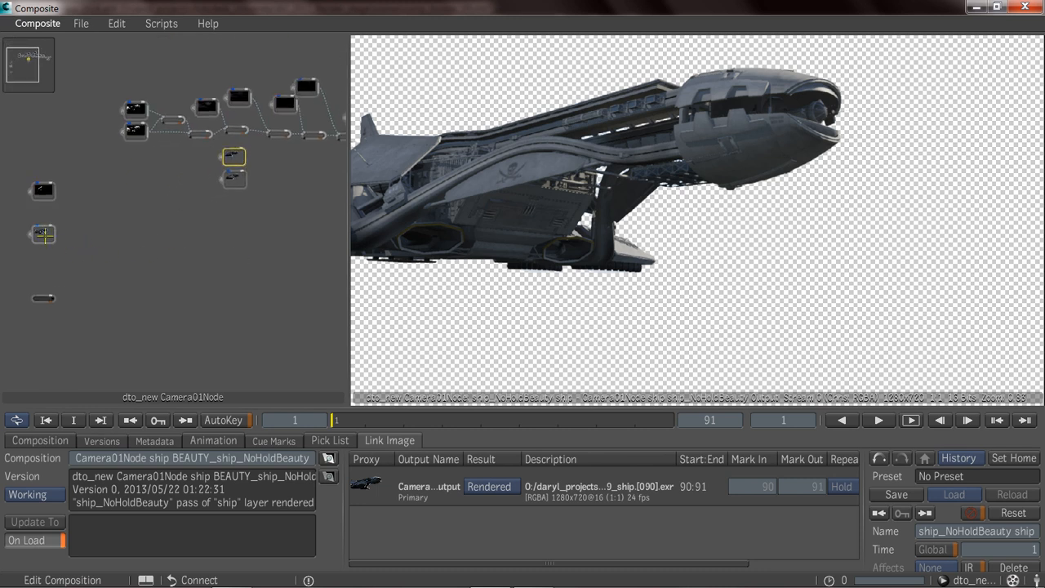
{"action": "left_click_drag", "start_coordinate": [45, 235], "coordinate": [290, 209]}
{"action": "middle_click_drag", "start_coordinate": [261, 222], "coordinate": [71, 309]}
{"action": "middle_click_drag", "start_coordinate": [133, 292], "coordinate": [188, 271], "text": "ctrl"}
{"action": "middle_click_drag", "start_coordinate": [111, 278], "coordinate": [223, 245]}
{"action": "left_click_drag", "start_coordinate": [264, 184], "coordinate": [217, 196]}
{"action": "middle_click_drag", "start_coordinate": [262, 207], "coordinate": [131, 224]}
{"action": "middle_click_drag", "start_coordinate": [17, 286], "coordinate": [154, 263]}
{"action": "left_click_drag", "start_coordinate": [68, 270], "coordinate": [294, 178]}
Connect the ship MasterBeauty pass into the final Blend & Comp node as the ship's matte.
{"action": "middle_click_drag", "start_coordinate": [293, 178], "coordinate": [114, 281]}
{"action": "left_click_drag", "start_coordinate": [201, 281], "coordinate": [223, 242]}
{"action": "left_click", "coordinate": [228, 240]}
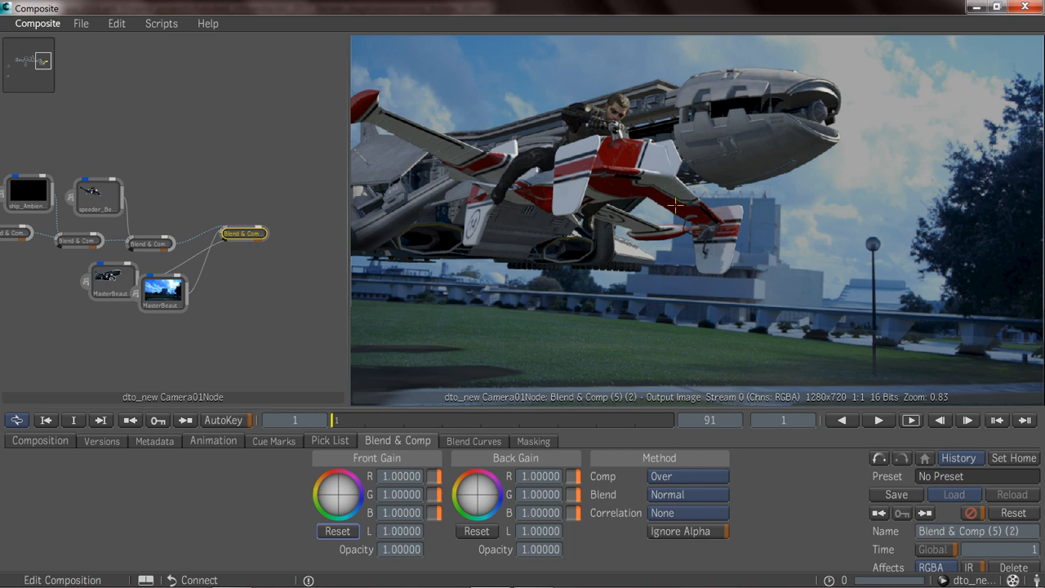
Assign the Blend & Comp (5) node as context point C1 and display its output in the viewer.
{"action": "left_click", "coordinate": [251, 234]}
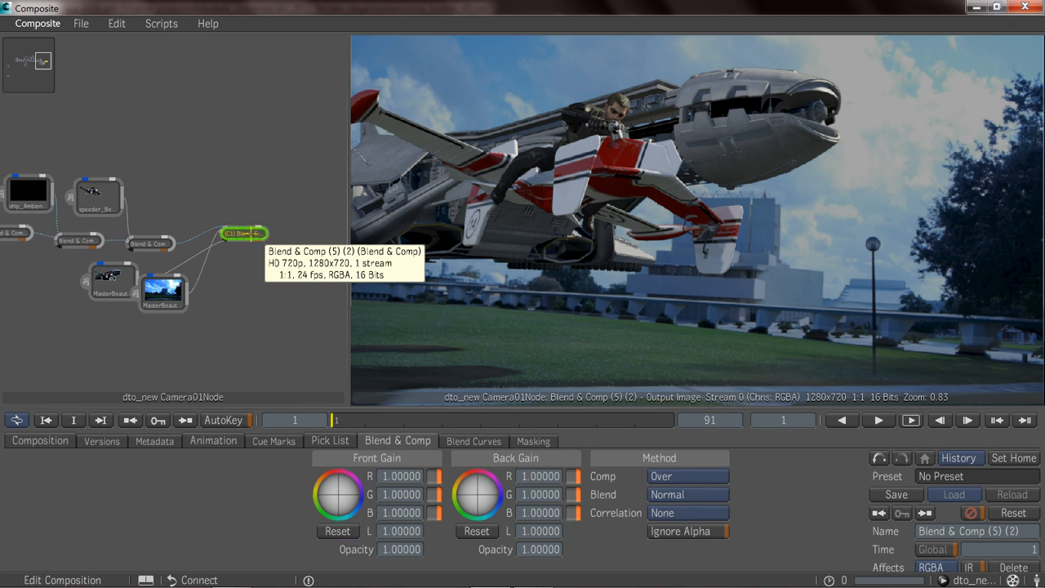
{"action": "left_click", "coordinate": [155, 244]}
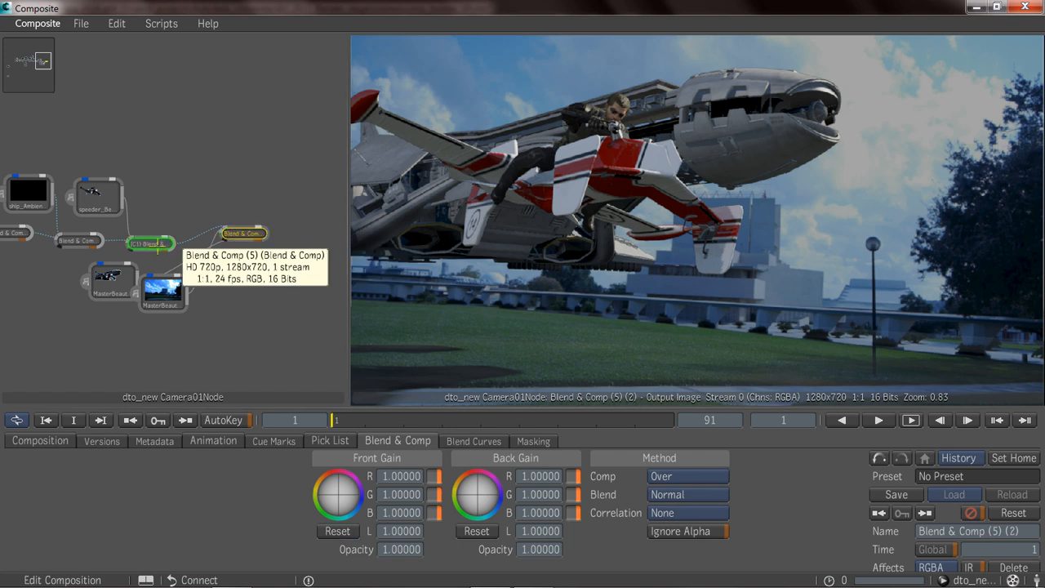
{"action": "key", "text": "1"}
Set the front gain luminance of the ship_Indirect blend node, Blend & Comp (4), to 1.52.
{"action": "middle_click_drag", "start_coordinate": [101, 222], "coordinate": [283, 219]}
{"action": "middle_click_drag", "start_coordinate": [170, 220], "coordinate": [208, 214]}
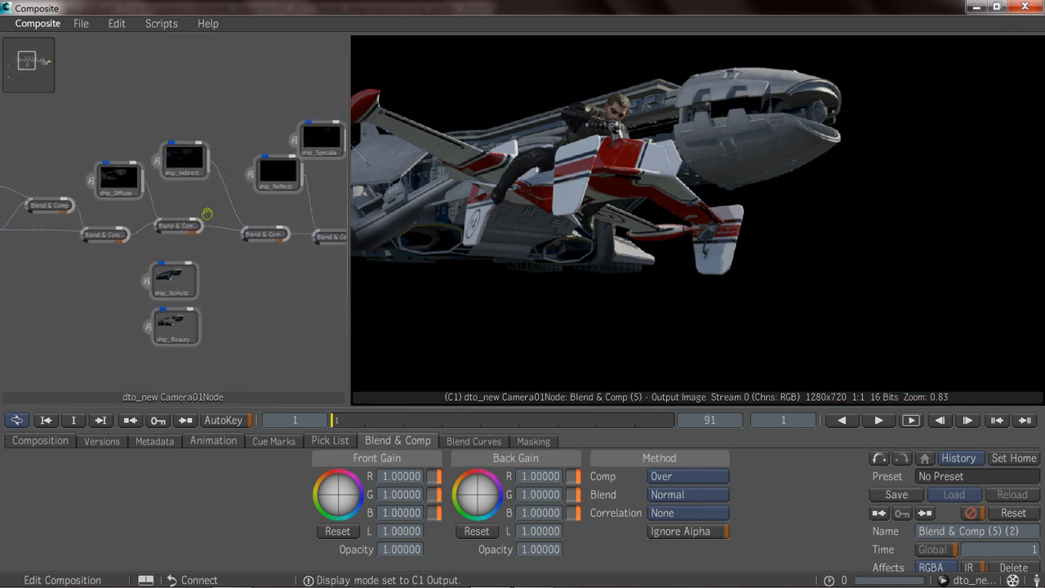
{"action": "left_click", "coordinate": [266, 233]}
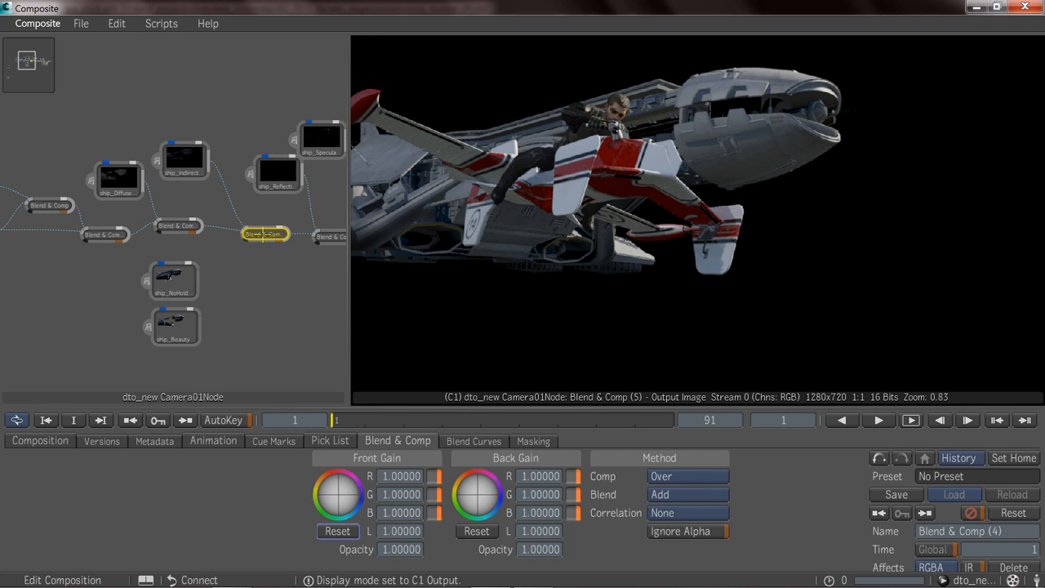
{"action": "left_click", "coordinate": [397, 533]}
{"action": "left_click_drag", "start_coordinate": [441, 539], "coordinate": [358, 538]}
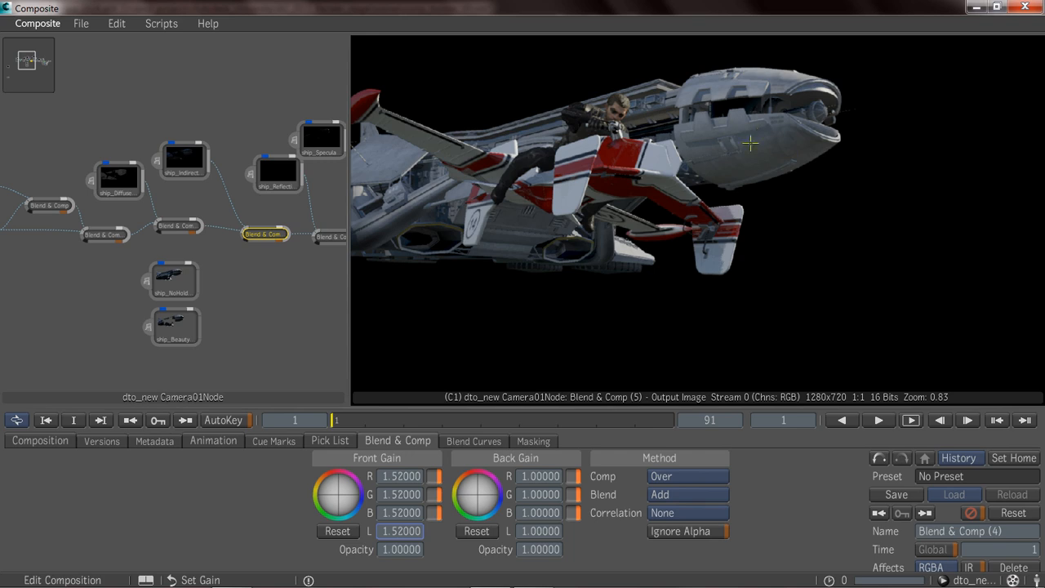
Set the front gain luminance of the Subtract node, Blend & Comp (2), to 0.
{"action": "middle_click_drag", "start_coordinate": [102, 225], "coordinate": [184, 217]}
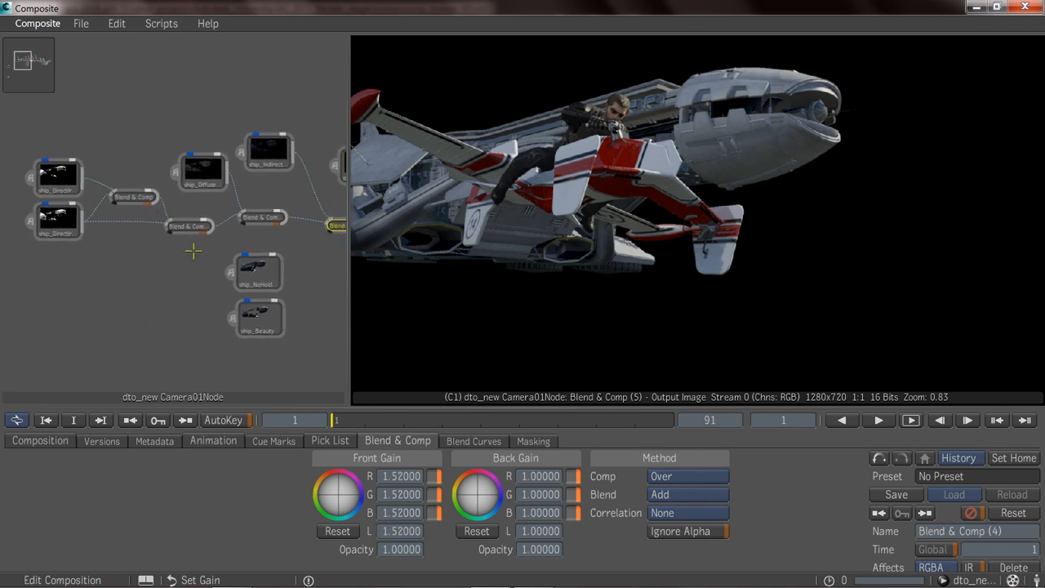
{"action": "left_click", "coordinate": [189, 228]}
{"action": "mouse_move", "coordinate": [394, 531]}
{"action": "left_mouse_down"}
{"action": "mouse_move", "coordinate": [529, 539]}
{"action": "mouse_move", "coordinate": [401, 533]}
{"action": "left_mouse_up"}
{"action": "left_click", "coordinate": [401, 533]}
{"action": "type", "text": "07"}
{"action": "key", "text": "Return"}
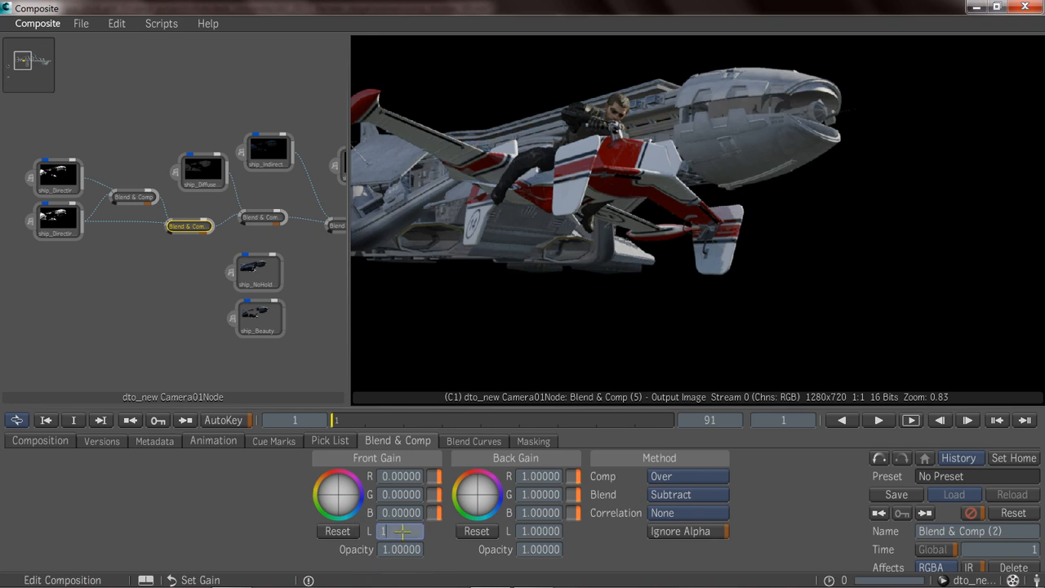
Set the front gain luminance of the Subtract node, Blend & Comp (2), and the ship_Indirect blend node, Blend & Comp (4), to 1.
{"action": "type", "text": "1"}
{"action": "left_click", "coordinate": [389, 494]}
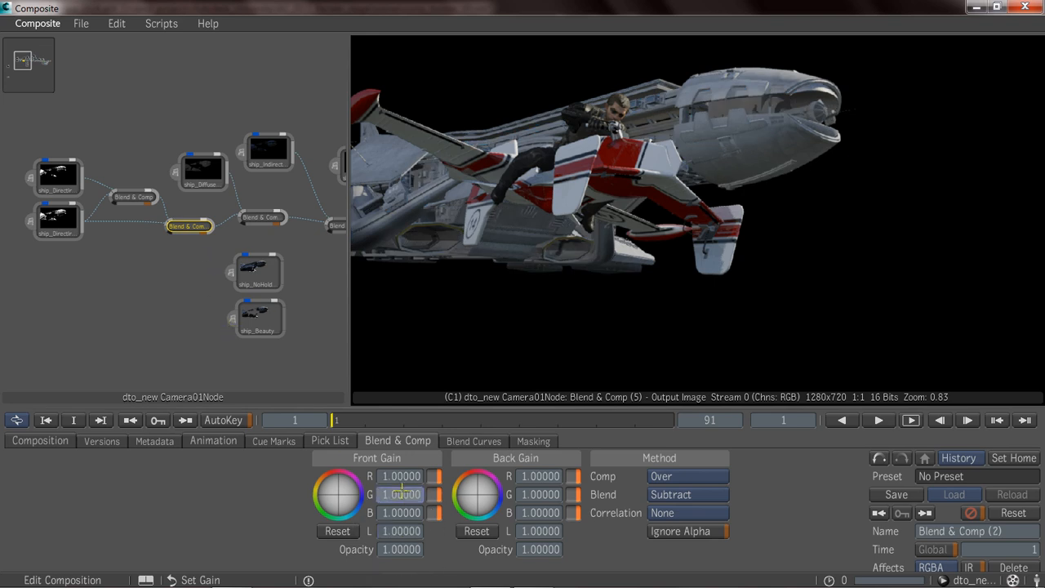
{"action": "middle_click_drag", "start_coordinate": [257, 201], "coordinate": [150, 205]}
{"action": "left_click", "coordinate": [243, 229]}
{"action": "left_click", "coordinate": [403, 533]}
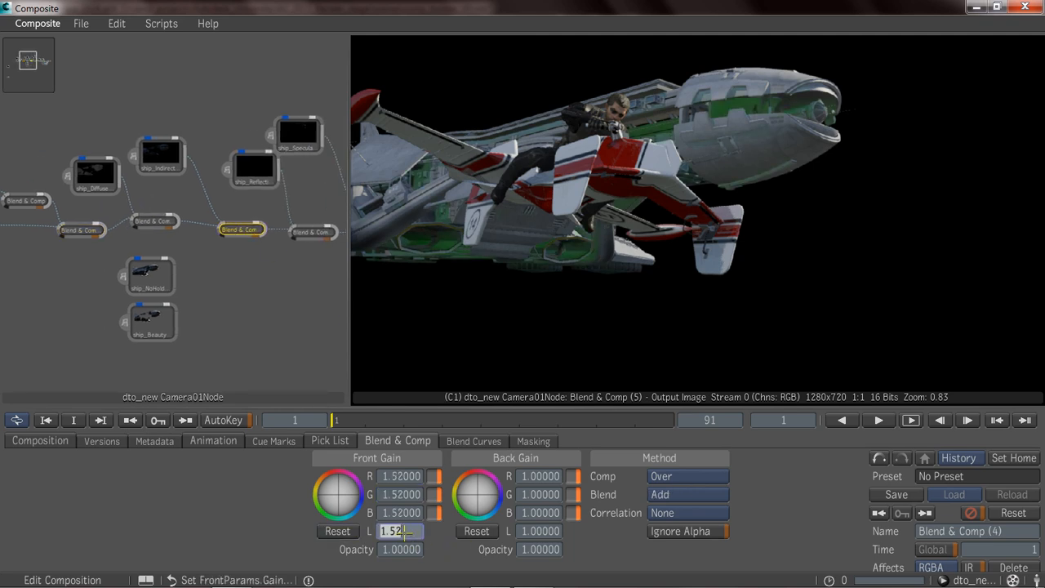
{"action": "type", "text": "1"}
{"action": "left_click", "coordinate": [307, 299]}
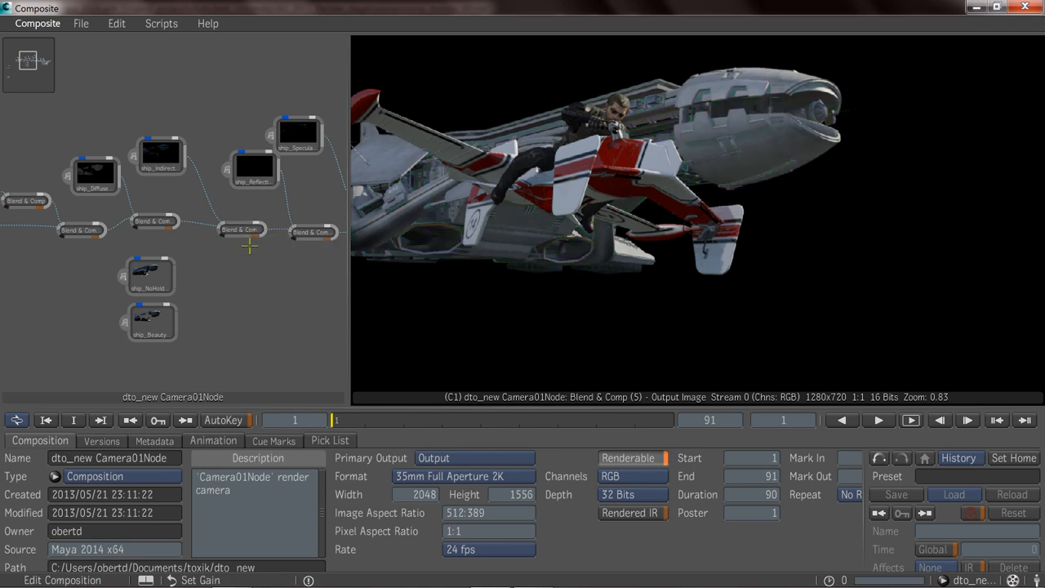
{"action": "left_click", "coordinate": [243, 230]}
{"action": "left_click", "coordinate": [408, 532]}
{"action": "type", "text": "1"}
{"action": "key", "text": "Return"}
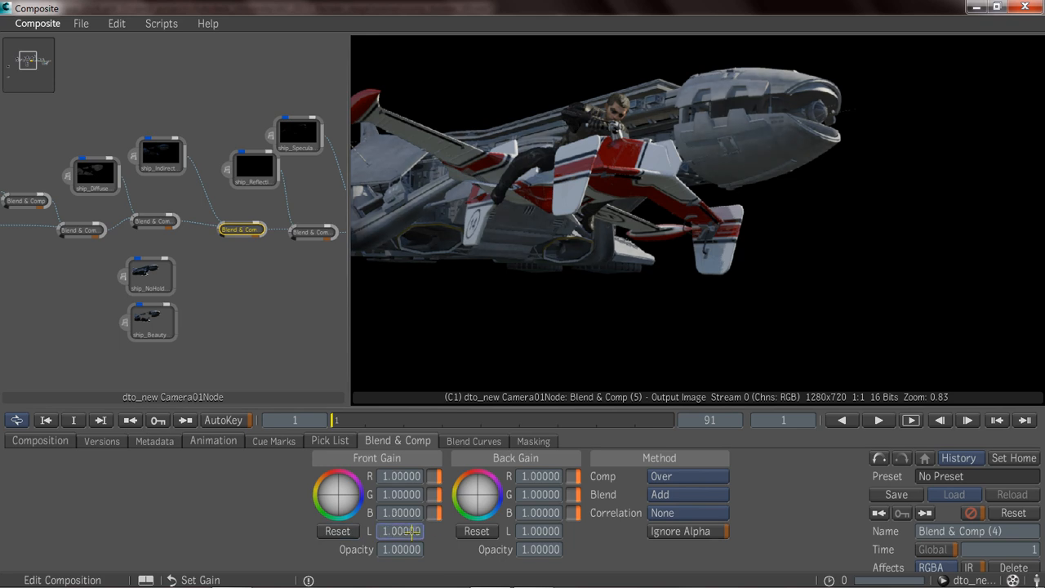
{"action": "middle_click_drag", "start_coordinate": [305, 285], "coordinate": [256, 271]}
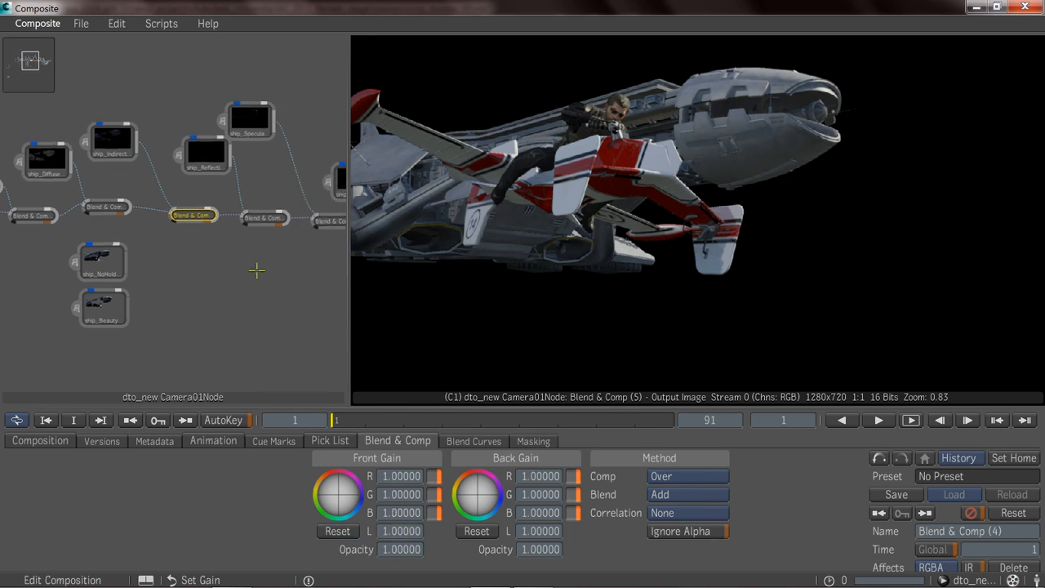
Switch to the comp_wip_05_dell12_01 composition and display its composition output at frame 114.
{"action": "left_click", "coordinate": [972, 580]}
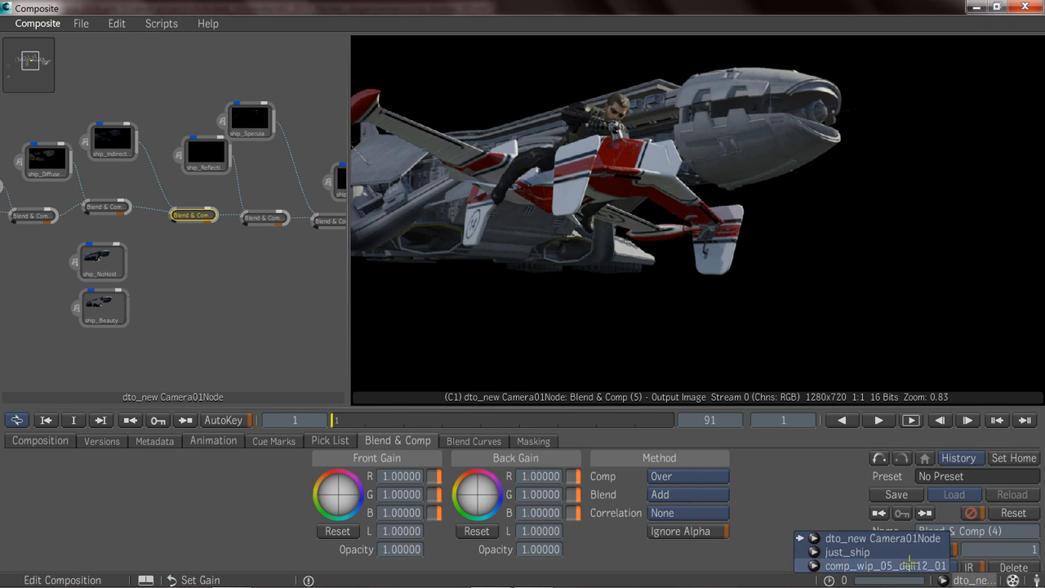
{"action": "left_click", "coordinate": [908, 565]}
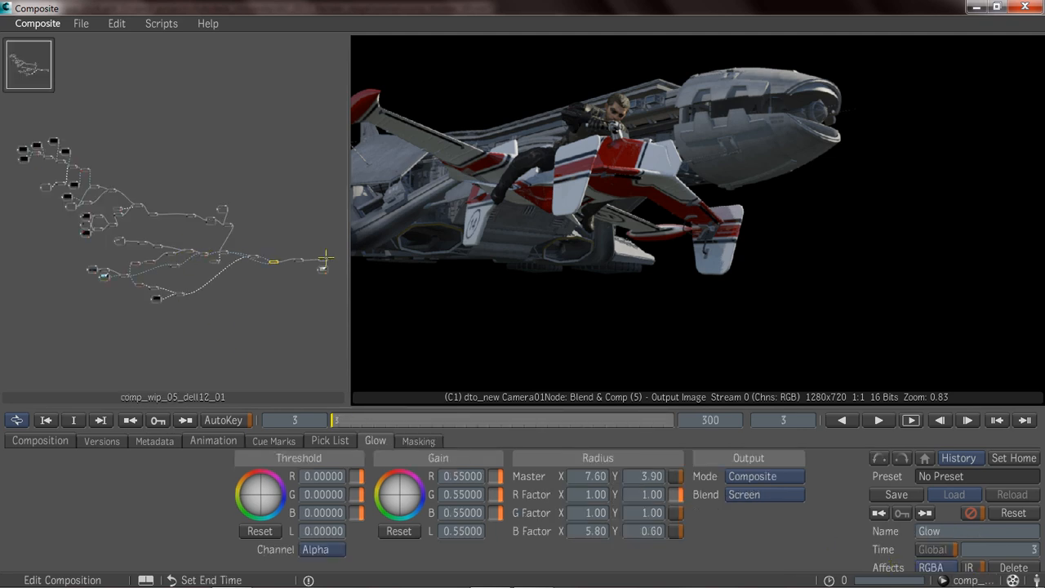
{"action": "left_click", "coordinate": [55, 141]}
{"action": "scroll", "coordinate": [185, 264], "scroll_direction": "up", "scroll_amount": 3}
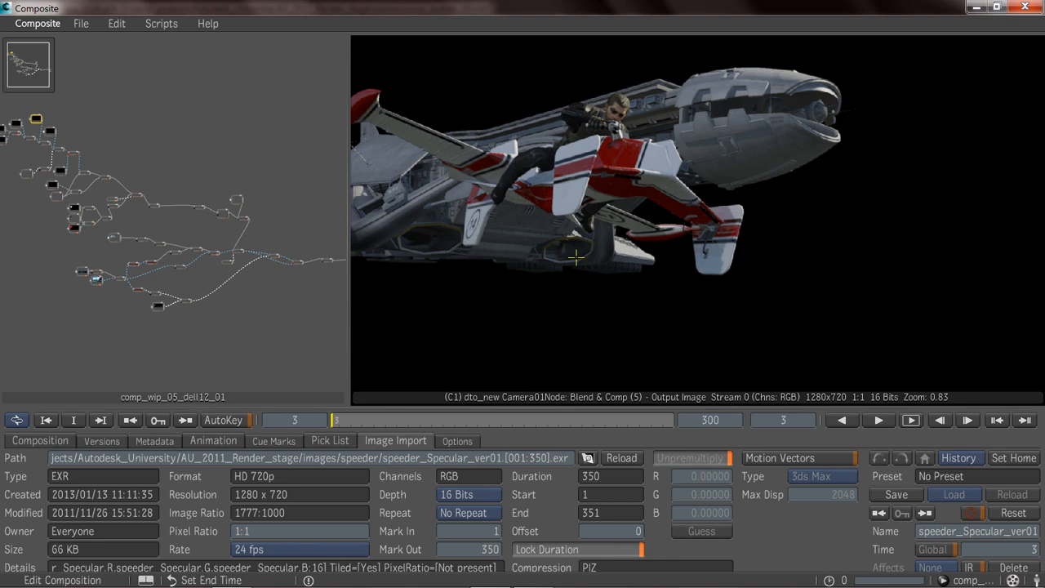
{"action": "key", "text": "0"}
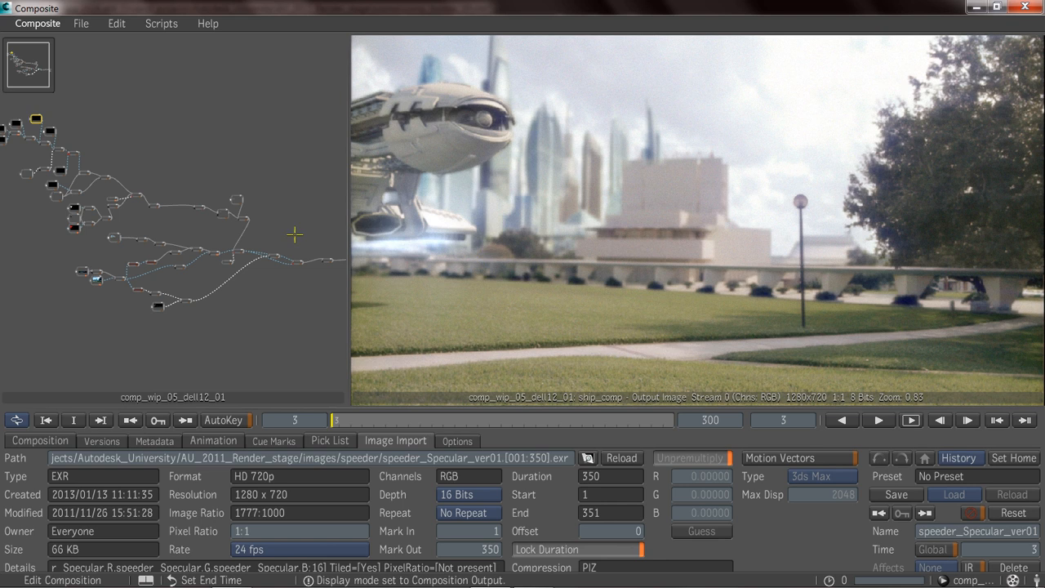
{"action": "middle_click_drag", "start_coordinate": [144, 234], "coordinate": [336, 311]}
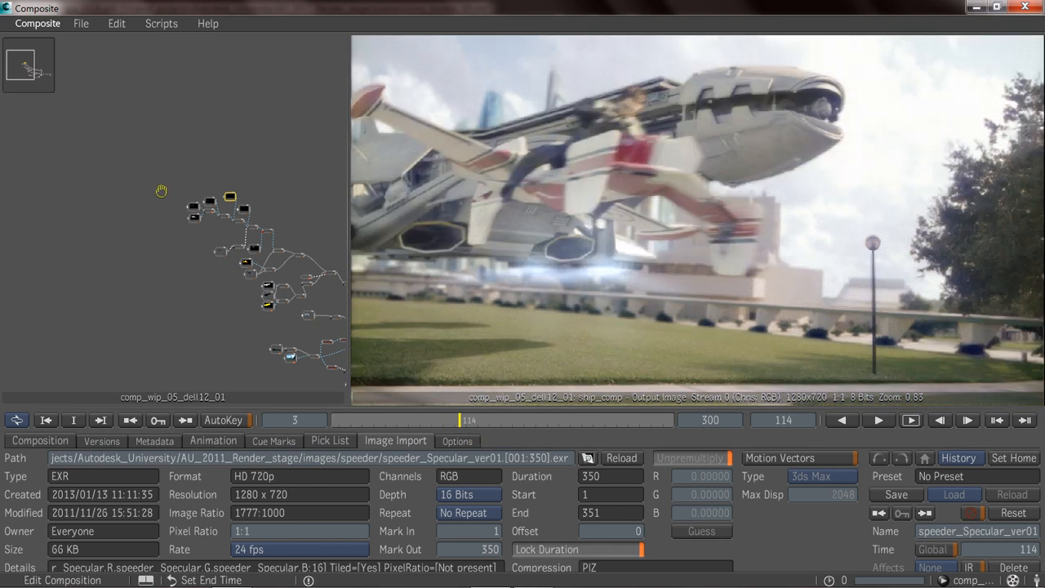
Show the tool output of the last speeder pass blend, Blend & Comp (2) (2) (2), in the viewer.
{"action": "middle_click_drag", "start_coordinate": [162, 191], "coordinate": [107, 155]}
{"action": "middle_click_drag", "start_coordinate": [210, 213], "coordinate": [198, 234]}
{"action": "middle_click_drag", "start_coordinate": [107, 251], "coordinate": [261, 240], "text": "ctrl"}
{"action": "middle_click_drag", "start_coordinate": [131, 221], "coordinate": [182, 213], "text": "ctrl"}
{"action": "middle_click_drag", "start_coordinate": [192, 215], "coordinate": [83, 271]}
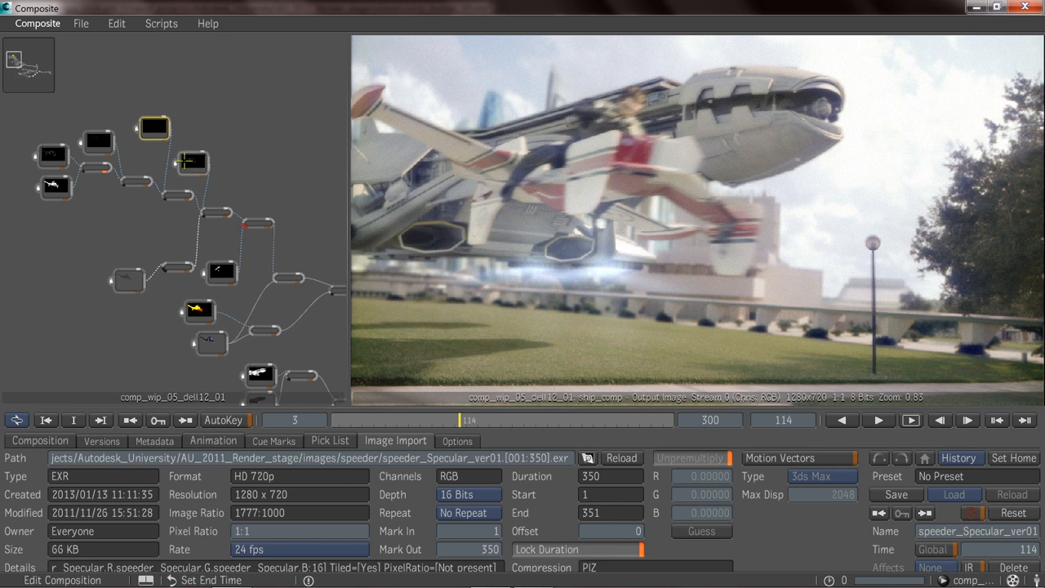
{"action": "left_click", "coordinate": [219, 216]}
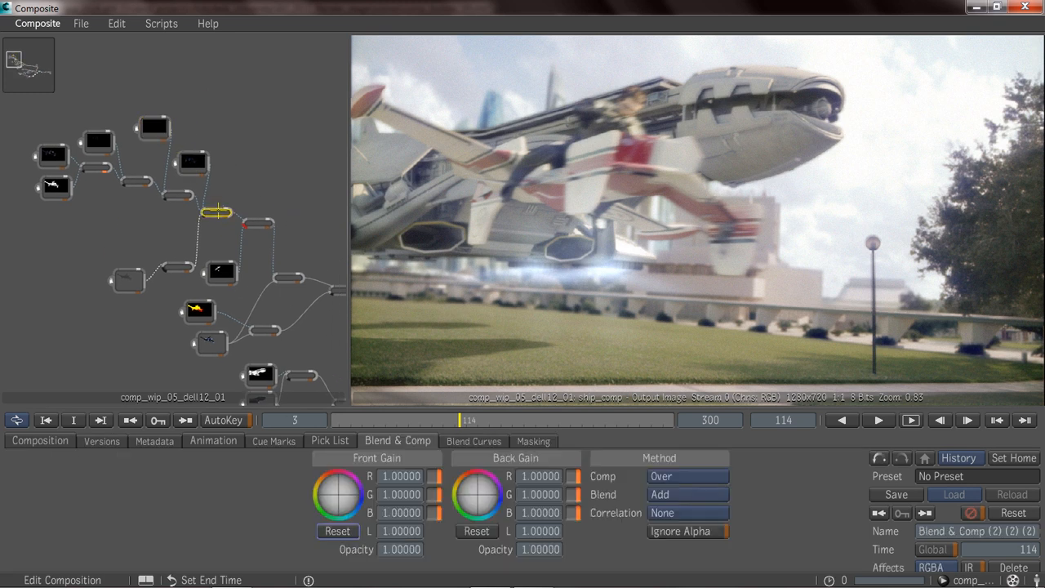
{"action": "key", "text": "F4"}
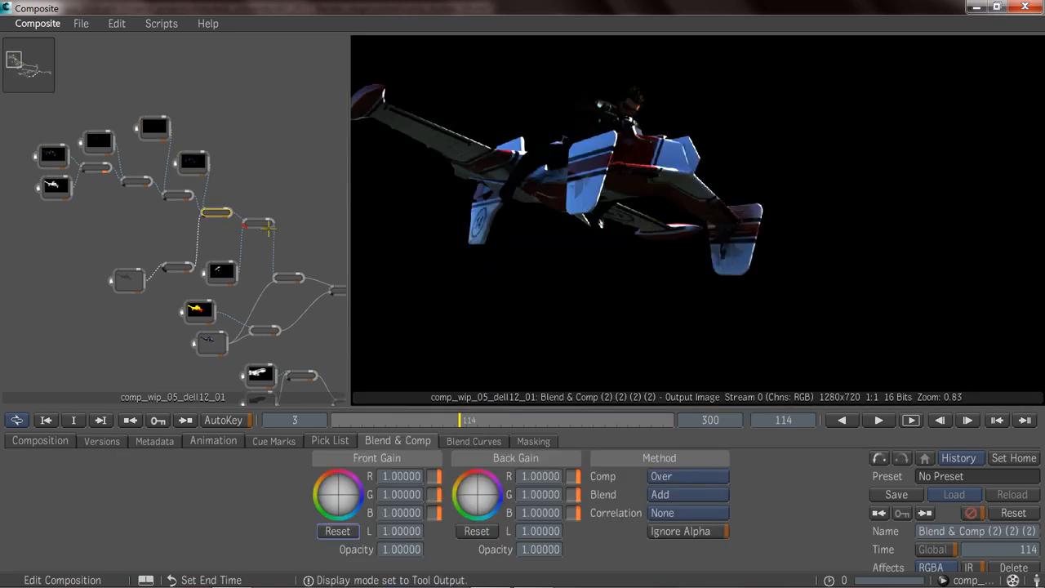
Review the speeder's CC Basics, Set Alpha (2) and Blur (3) nodes in the viewer.
{"action": "middle_click_drag", "start_coordinate": [169, 215], "coordinate": [128, 206]}
{"action": "left_click", "coordinate": [218, 215]}
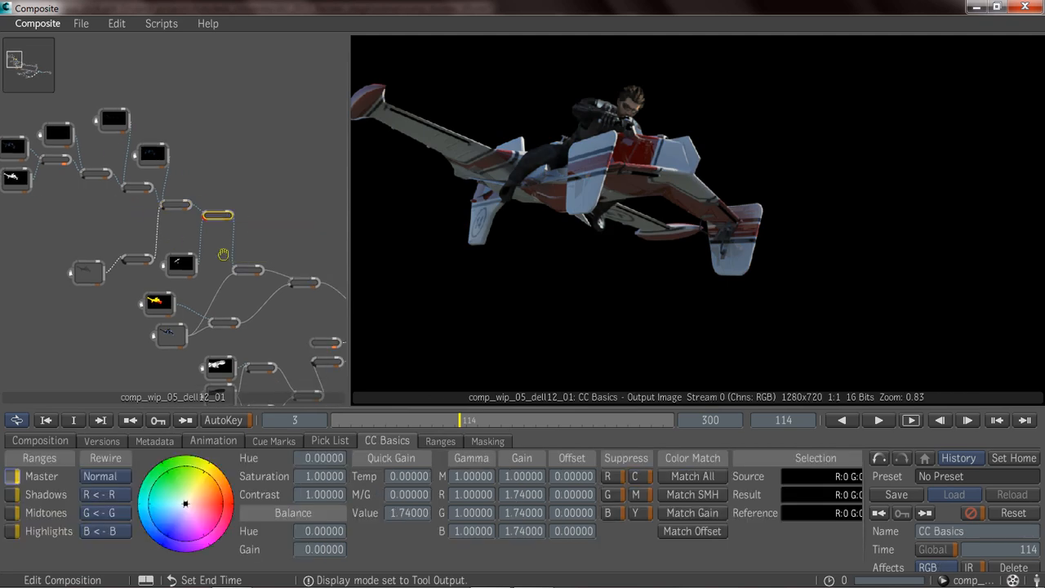
{"action": "left_click", "coordinate": [214, 242]}
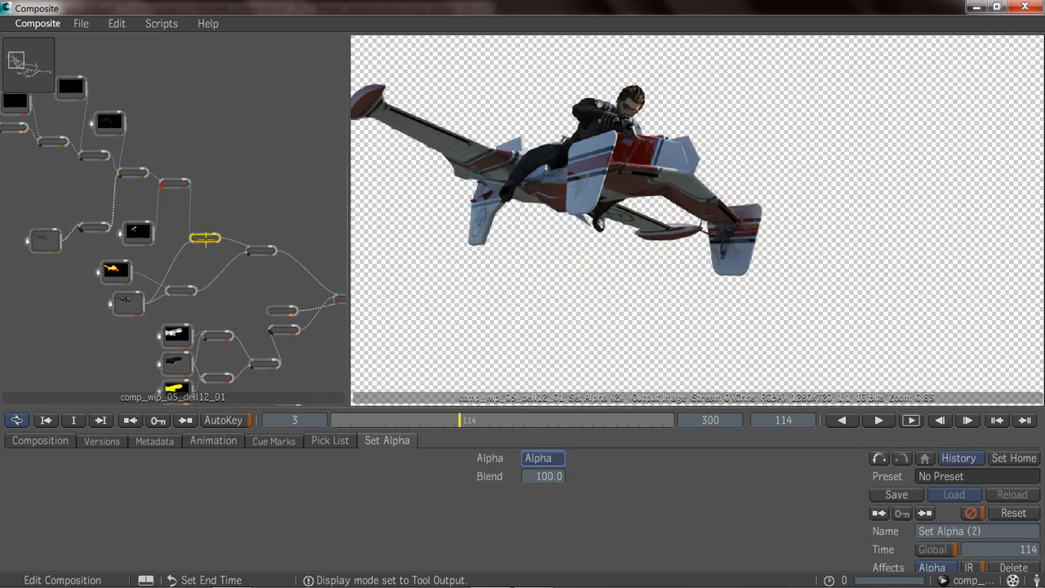
{"action": "left_click", "coordinate": [262, 250]}
{"action": "middle_click_drag", "start_coordinate": [294, 257], "coordinate": [231, 201]}
{"action": "middle_click_drag", "start_coordinate": [202, 272], "coordinate": [195, 254]}
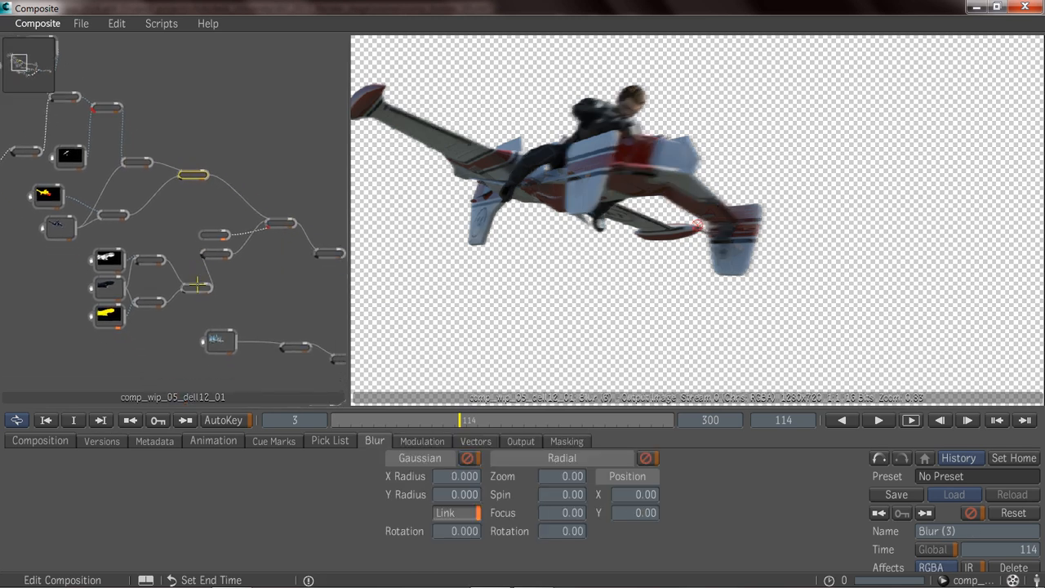
Review the ship's Photo Lab node and follow the merged ship-and-speeder branch to its Remap Color (2) (2) node.
{"action": "left_click", "coordinate": [196, 287]}
{"action": "left_click", "coordinate": [216, 253]}
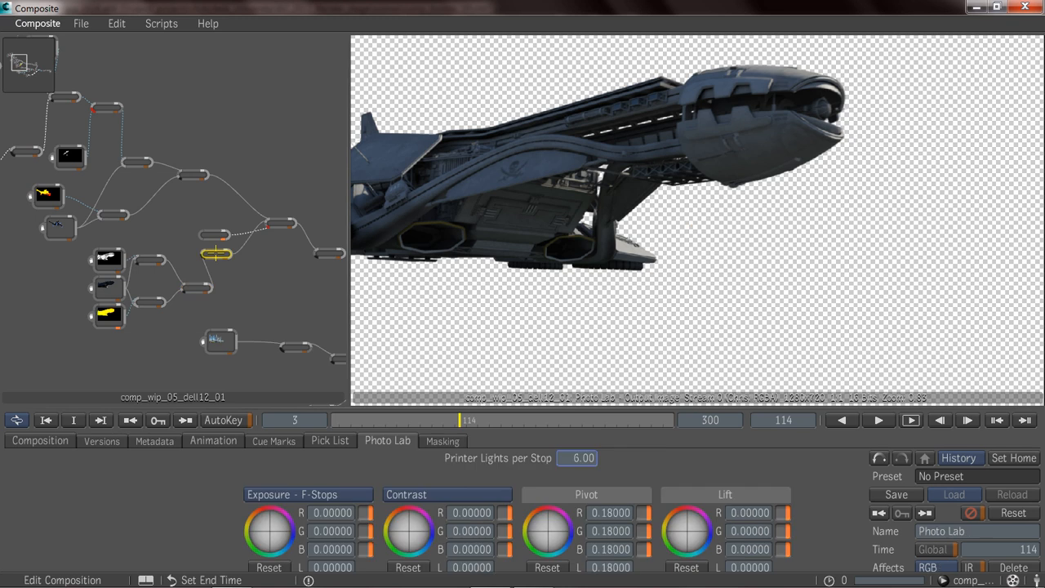
{"action": "left_click", "coordinate": [281, 223]}
{"action": "middle_click_drag", "start_coordinate": [286, 265], "coordinate": [226, 246]}
{"action": "left_click", "coordinate": [226, 245]}
{"action": "middle_click_drag", "start_coordinate": [347, 247], "coordinate": [225, 244]}
{"action": "left_click", "coordinate": [237, 243]}
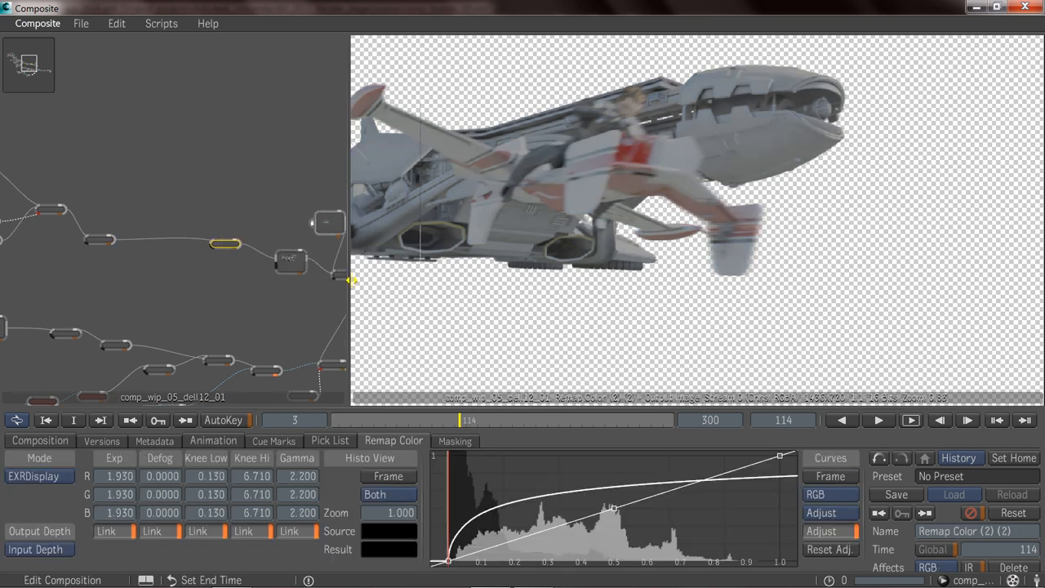
Review the city image branch through its CC Basics (3) (3) (2) and Lens Blur (4) (4) nodes.
{"action": "middle_click_drag", "start_coordinate": [159, 303], "coordinate": [264, 225]}
{"action": "left_click", "coordinate": [109, 244]}
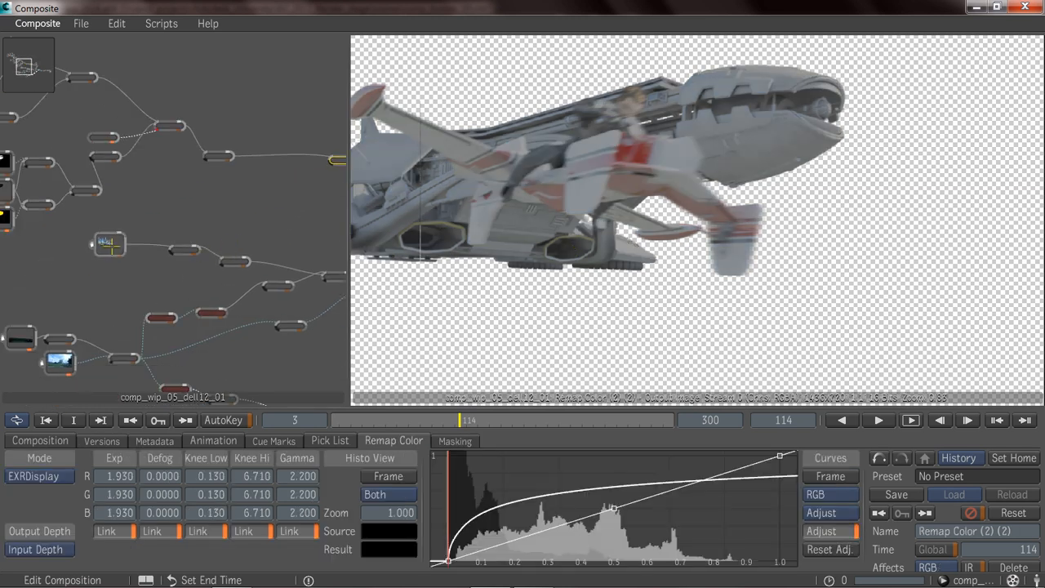
{"action": "middle_click_drag", "start_coordinate": [226, 263], "coordinate": [224, 244]}
{"action": "left_click", "coordinate": [194, 231]}
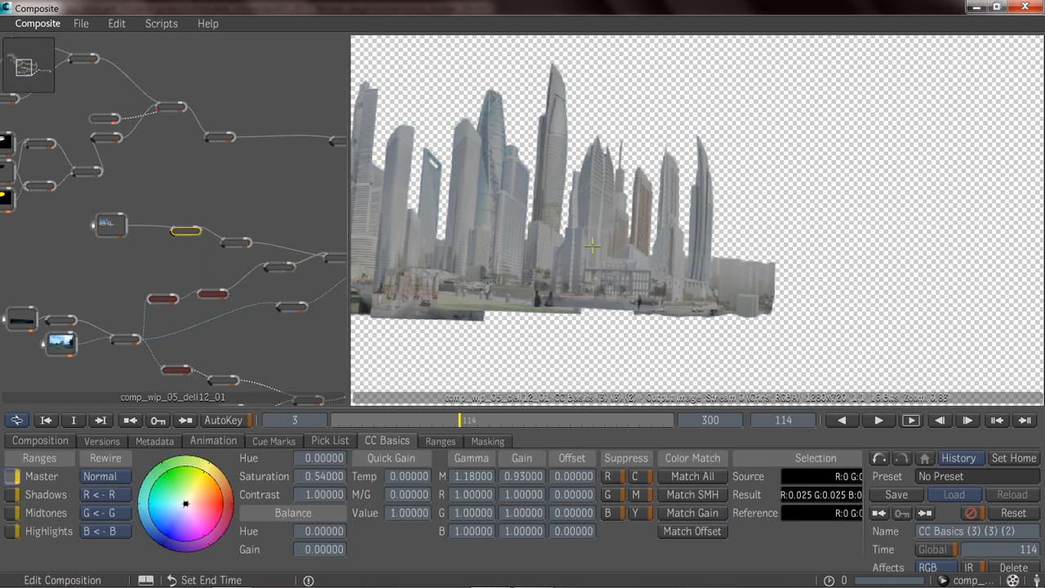
{"action": "left_click", "coordinate": [237, 244]}
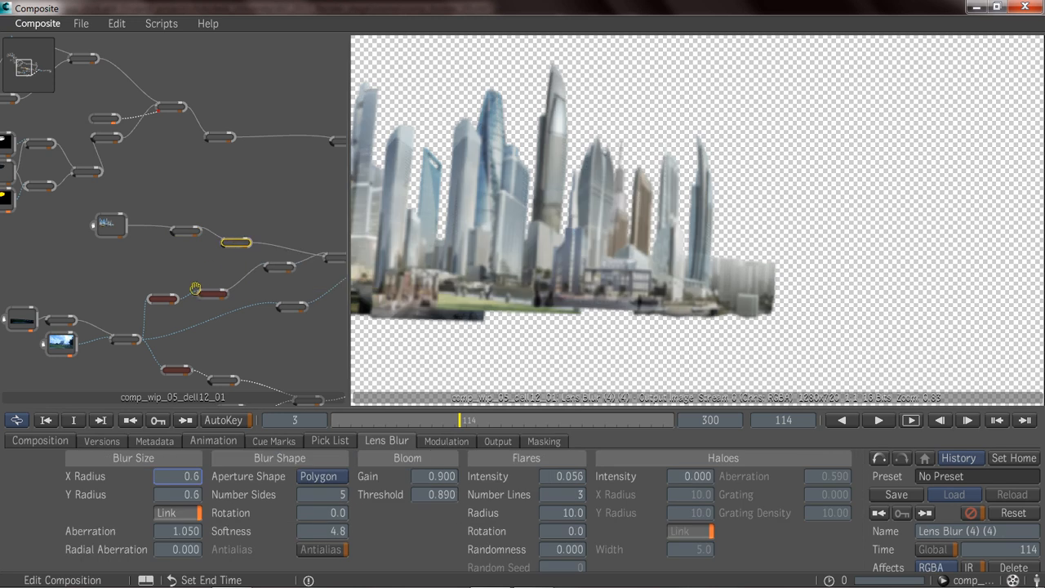
Review the ground_shadow_MasterBeauty pass, the background photo, and the Blend & Comp (5) node that merges them.
{"action": "middle_click_drag", "start_coordinate": [129, 324], "coordinate": [180, 237]}
{"action": "left_click", "coordinate": [72, 232]}
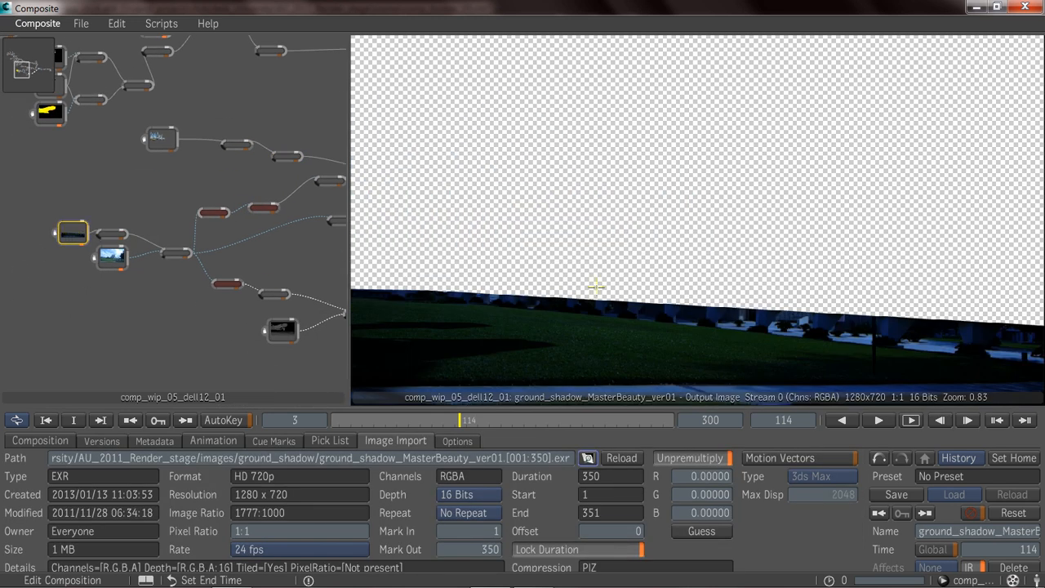
{"action": "middle_click_drag", "start_coordinate": [146, 304], "coordinate": [134, 307]}
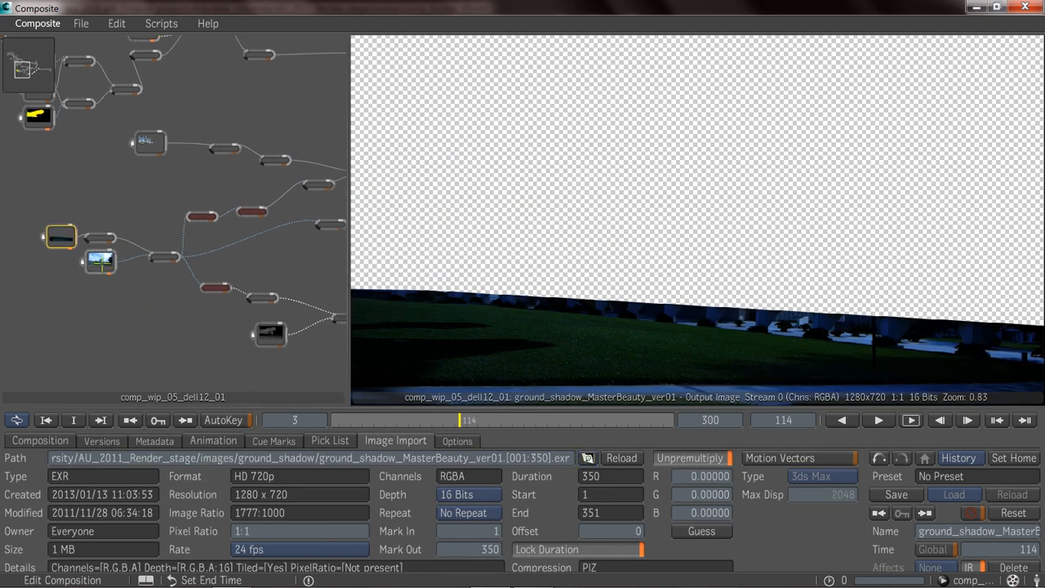
{"action": "left_click", "coordinate": [99, 262]}
{"action": "left_click", "coordinate": [164, 257]}
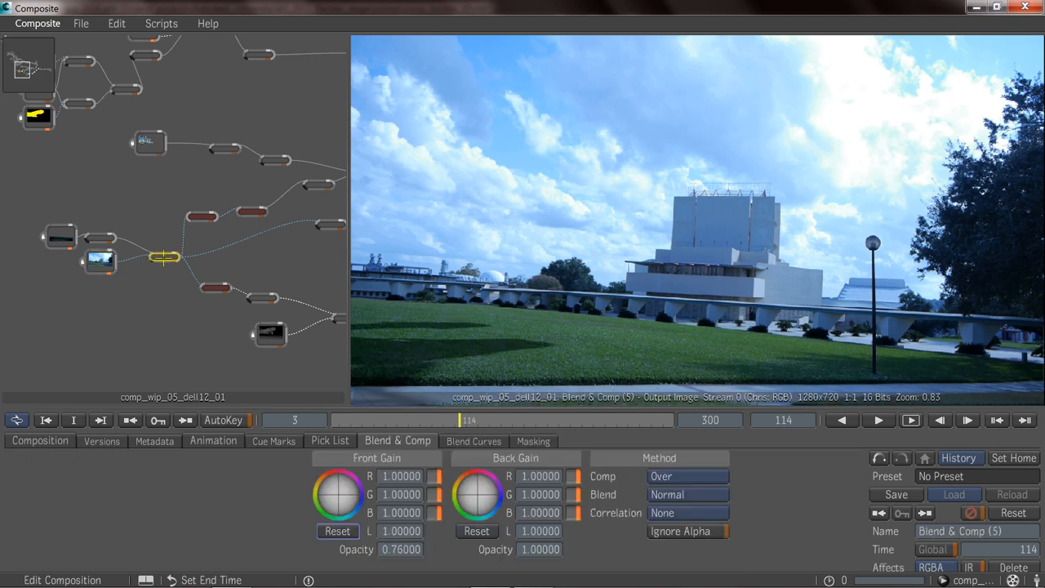
{"action": "middle_click_drag", "start_coordinate": [183, 299], "coordinate": [103, 285]}
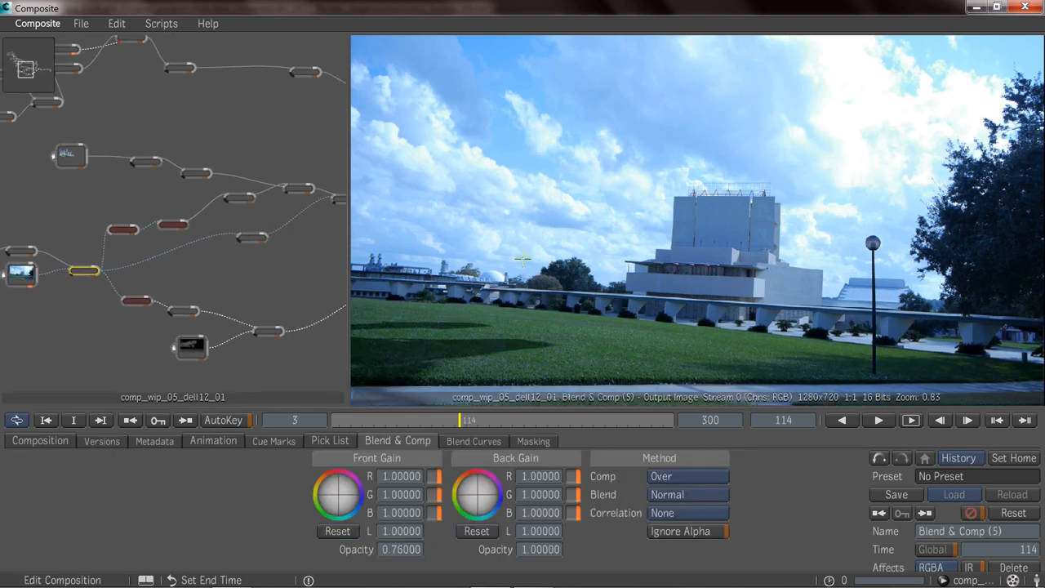
Review the Keyer Sky node and the foreground's CC Basics (3) (5) color correction.
{"action": "middle_click_drag", "start_coordinate": [137, 312], "coordinate": [149, 289]}
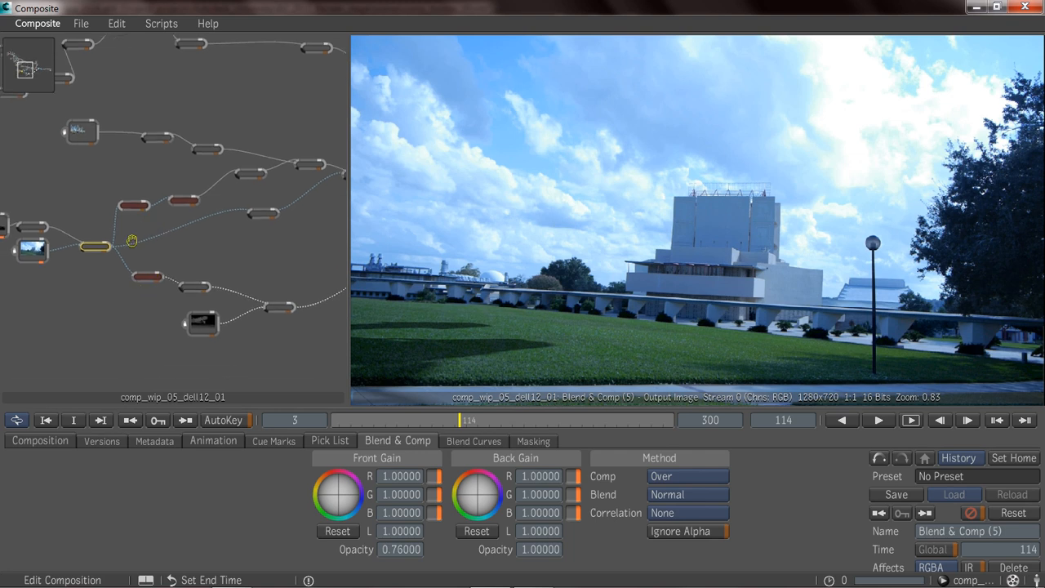
{"action": "middle_click_drag", "start_coordinate": [143, 246], "coordinate": [166, 270], "text": "ctrl"}
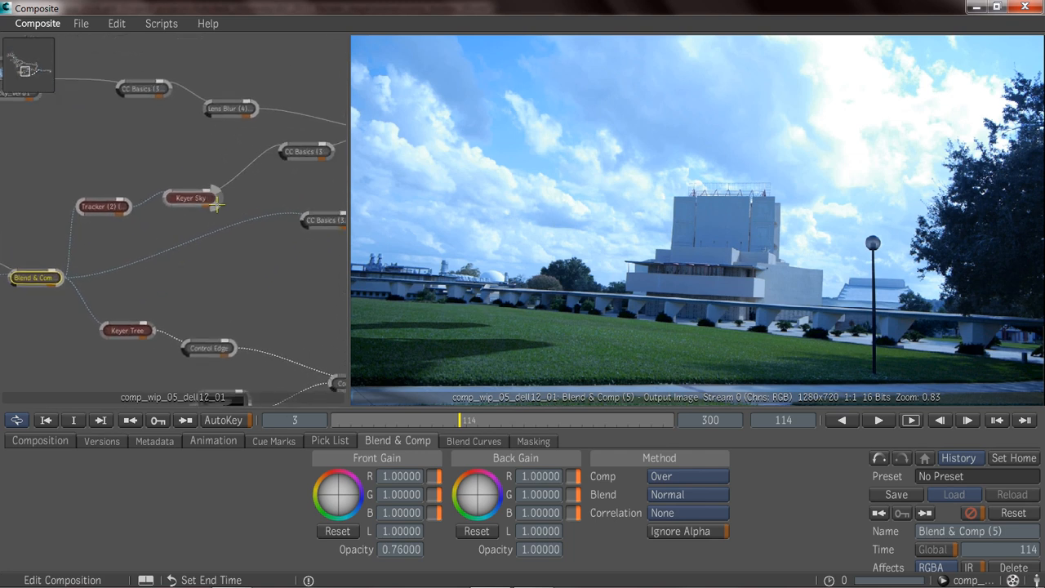
{"action": "left_click", "coordinate": [192, 201]}
{"action": "middle_click_drag", "start_coordinate": [308, 153], "coordinate": [210, 186]}
{"action": "left_click", "coordinate": [210, 186]}
{"action": "middle_click_drag", "start_coordinate": [308, 169], "coordinate": [219, 205]}
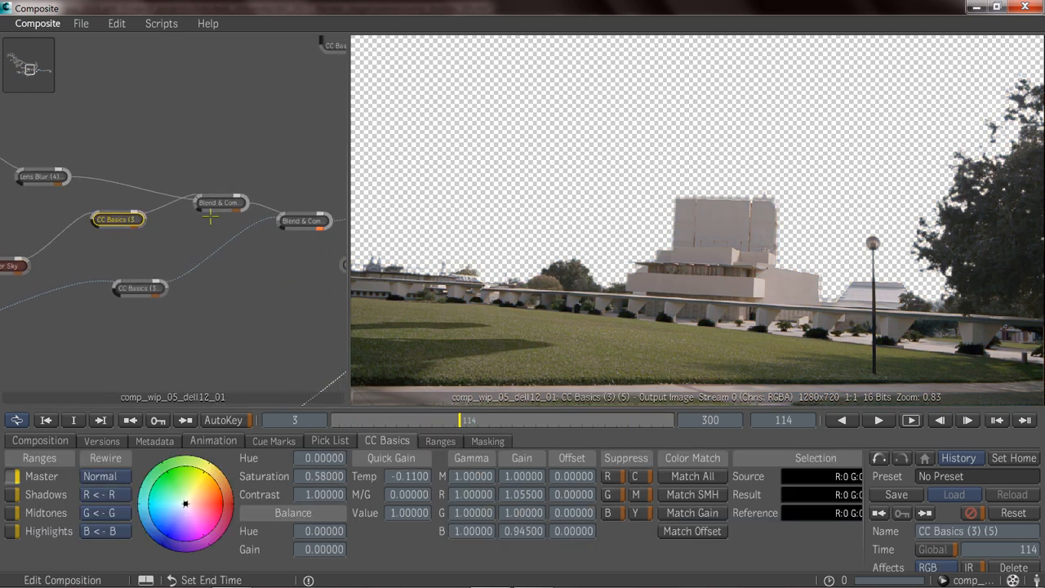
Review the blend placing the city behind the keyed foreground and the Blend & Comp (2) (3) (2) node adding the sky.
{"action": "left_click", "coordinate": [219, 204]}
{"action": "middle_click_drag", "start_coordinate": [245, 294], "coordinate": [200, 257]}
{"action": "middle_click_drag", "start_coordinate": [62, 297], "coordinate": [137, 292]}
{"action": "middle_click_drag", "start_coordinate": [114, 228], "coordinate": [162, 222]}
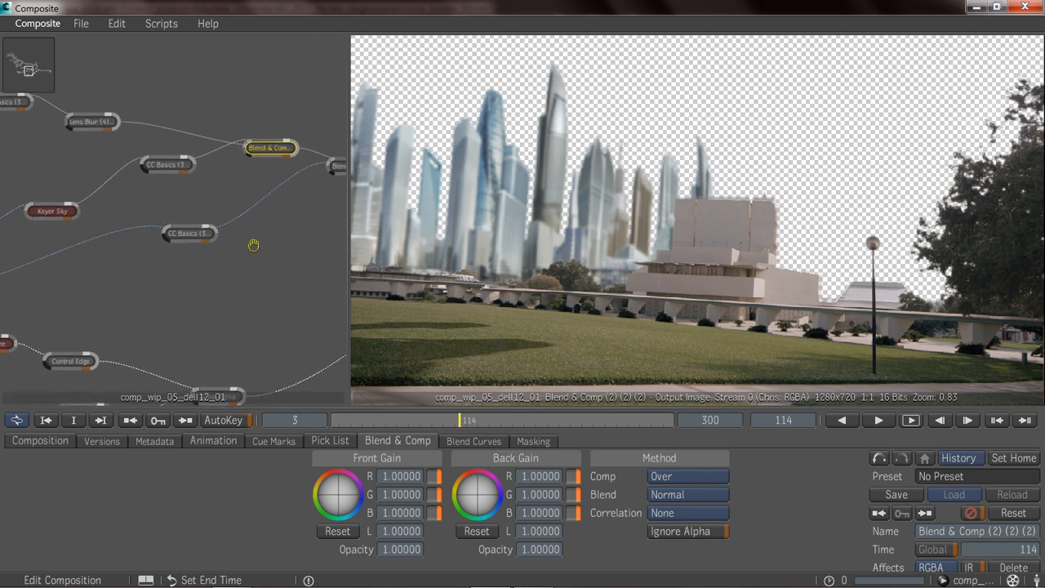
{"action": "scroll", "coordinate": [277, 245], "scroll_direction": "down", "scroll_amount": 3}
{"action": "left_click", "coordinate": [326, 179]}
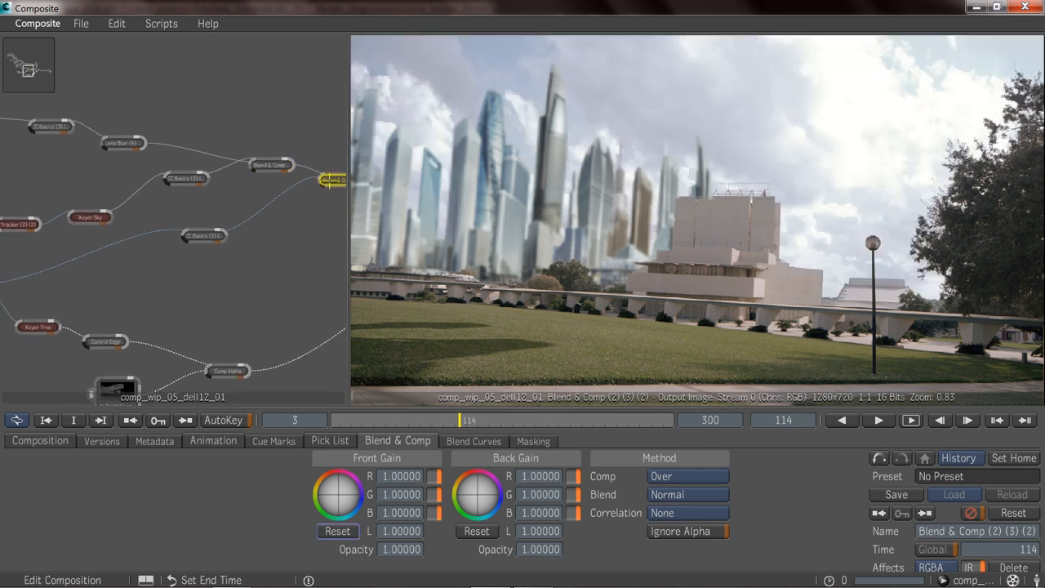
Compare the background's CC Basics (3) (4) (2) color correction with the merged city background in Blend & Comp (2) (3) (2).
{"action": "middle_click_drag", "start_coordinate": [261, 221], "coordinate": [204, 225]}
{"action": "left_click", "coordinate": [205, 211]}
{"action": "middle_click_drag", "start_coordinate": [240, 259], "coordinate": [199, 255]}
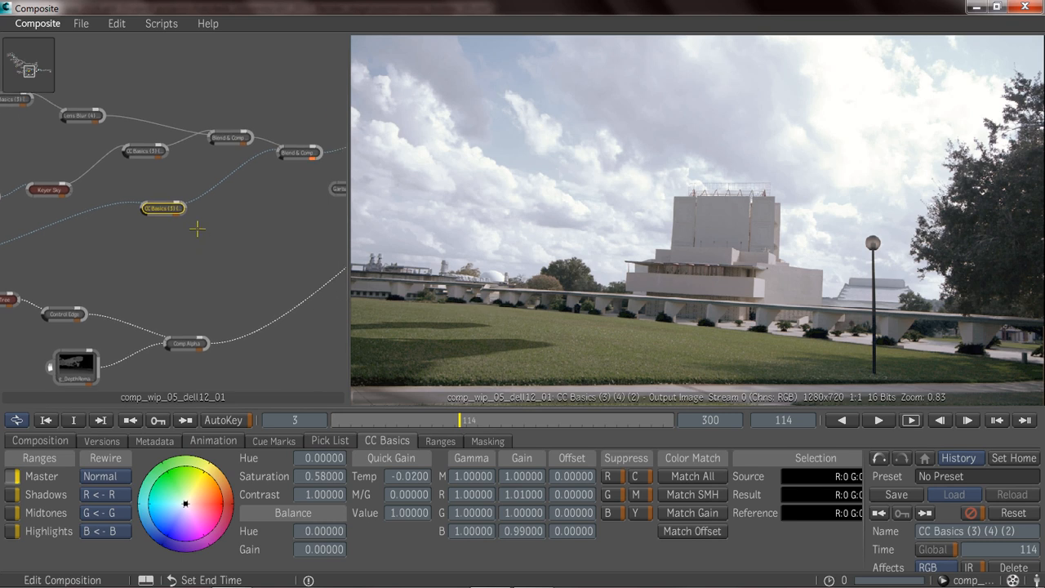
{"action": "left_click", "coordinate": [296, 162]}
{"action": "middle_click_drag", "start_coordinate": [290, 247], "coordinate": [229, 259]}
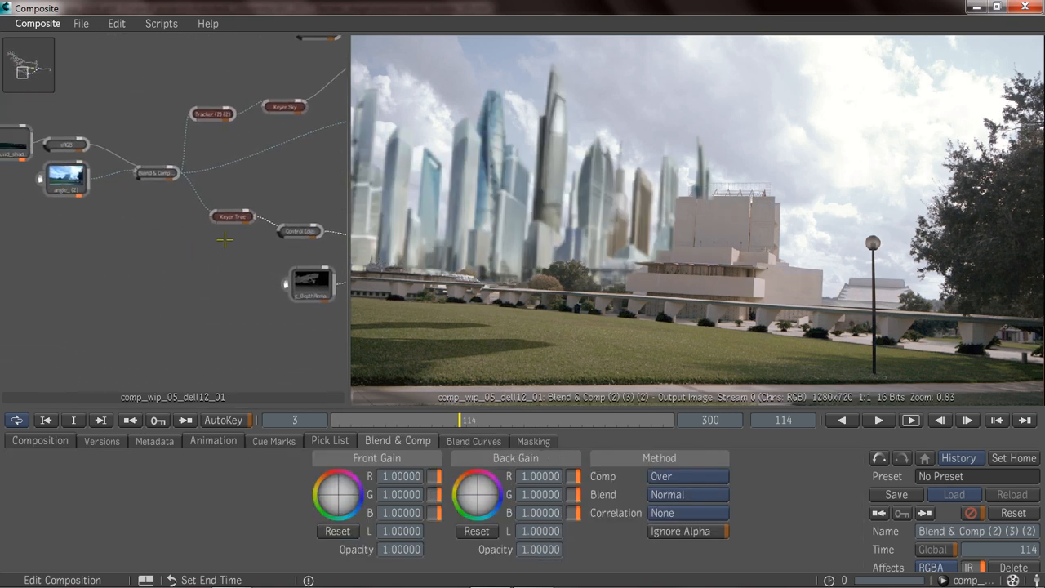
Examine the g_DepthRemapped pass that feeds the Comp Alpha node alongside the tree key.
{"action": "middle_click_drag", "start_coordinate": [165, 238], "coordinate": [107, 246]}
{"action": "mouse_move", "coordinate": [192, 286]}
{"action": "middle_mouse_down"}
{"action": "mouse_move", "coordinate": [89, 280]}
{"action": "mouse_move", "coordinate": [129, 298]}
{"action": "mouse_move", "coordinate": [121, 304]}
{"action": "middle_mouse_up"}
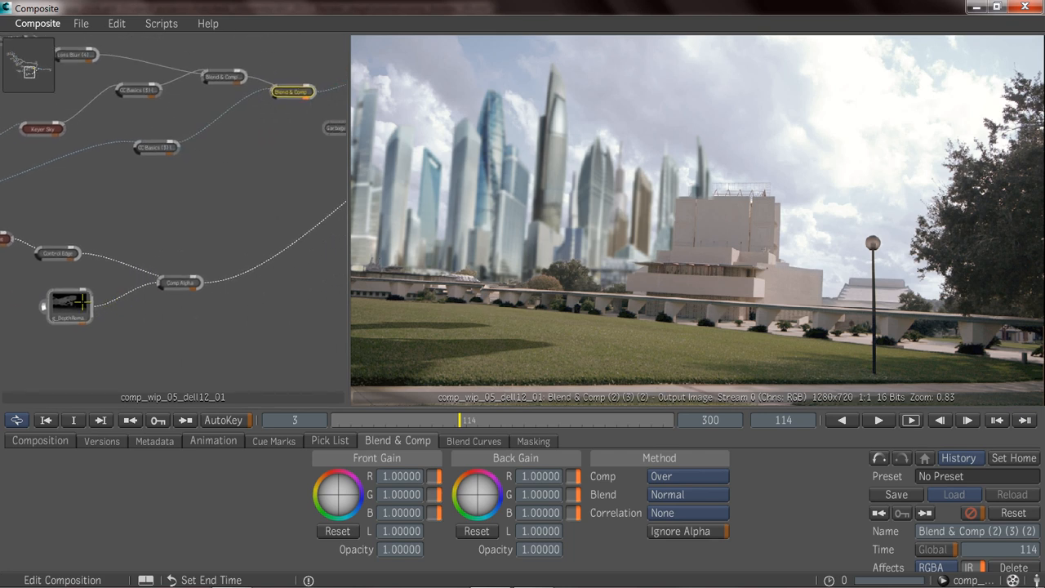
{"action": "left_click", "coordinate": [82, 303]}
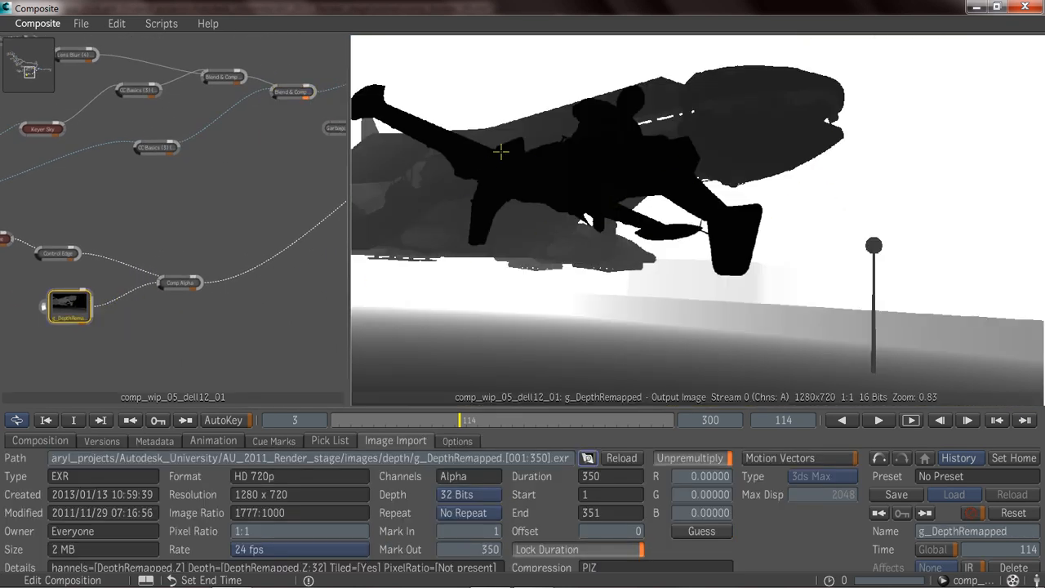
{"action": "middle_click_drag", "start_coordinate": [6, 253], "coordinate": [210, 263]}
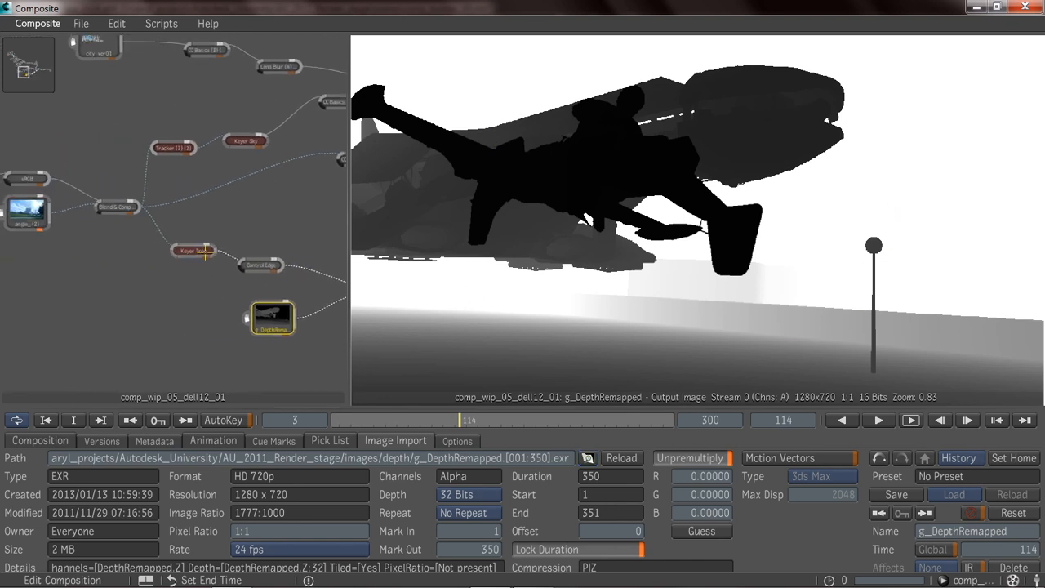
Examine the tree key, its edge control, and the Comp Alpha node combining the key with the depth pass.
{"action": "left_click", "coordinate": [196, 252]}
{"action": "middle_click_drag", "start_coordinate": [205, 285], "coordinate": [103, 285]}
{"action": "left_click", "coordinate": [163, 274]}
{"action": "middle_click_drag", "start_coordinate": [316, 317], "coordinate": [168, 300]}
{"action": "left_click", "coordinate": [182, 279]}
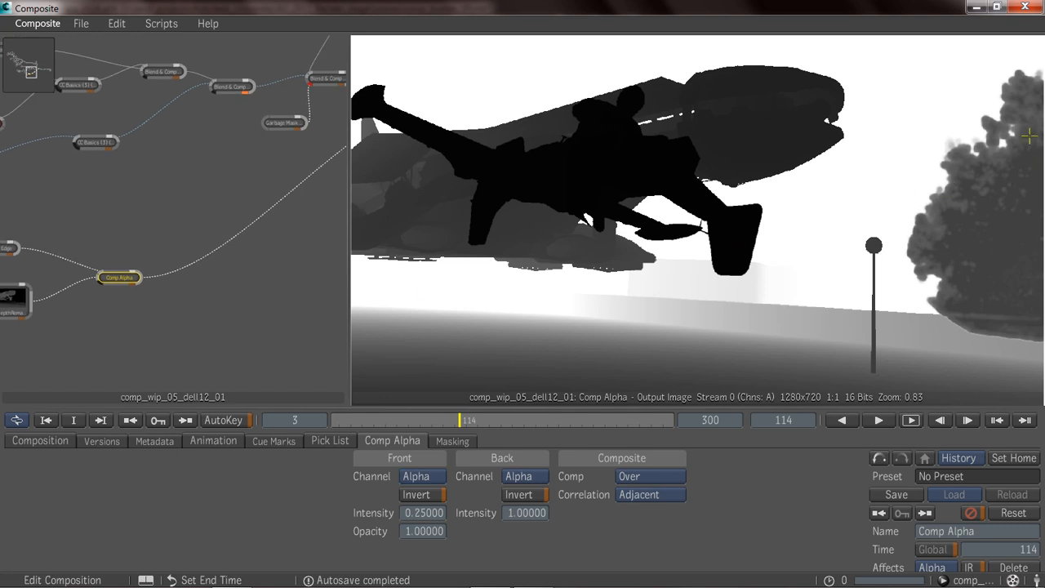
Review the finishing effects on the merged image: the depth-driven Lens Blur, the Glow and the Add Grain node.
{"action": "middle_click_drag", "start_coordinate": [179, 245], "coordinate": [87, 266]}
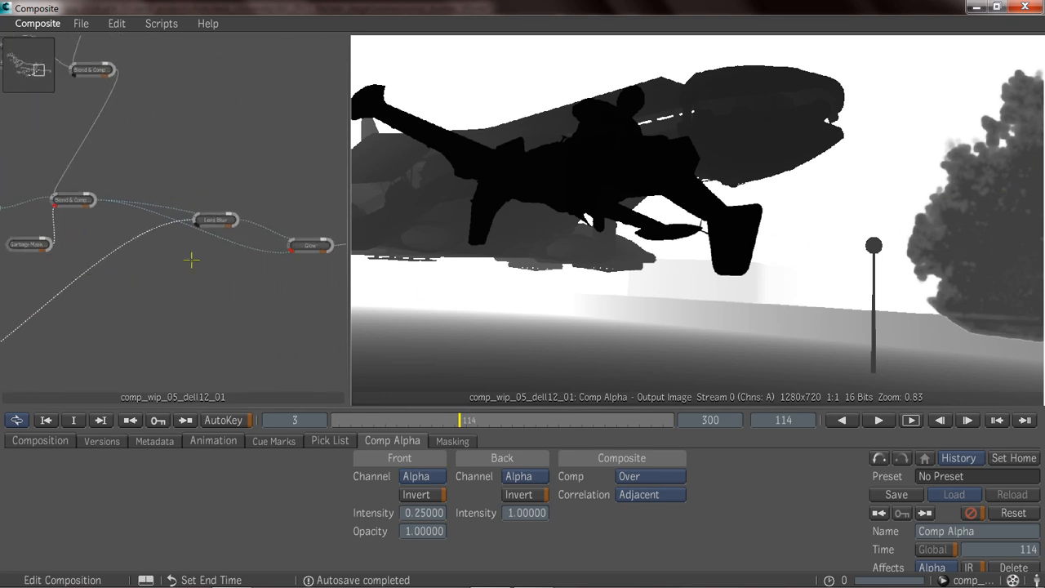
{"action": "left_click", "coordinate": [212, 219]}
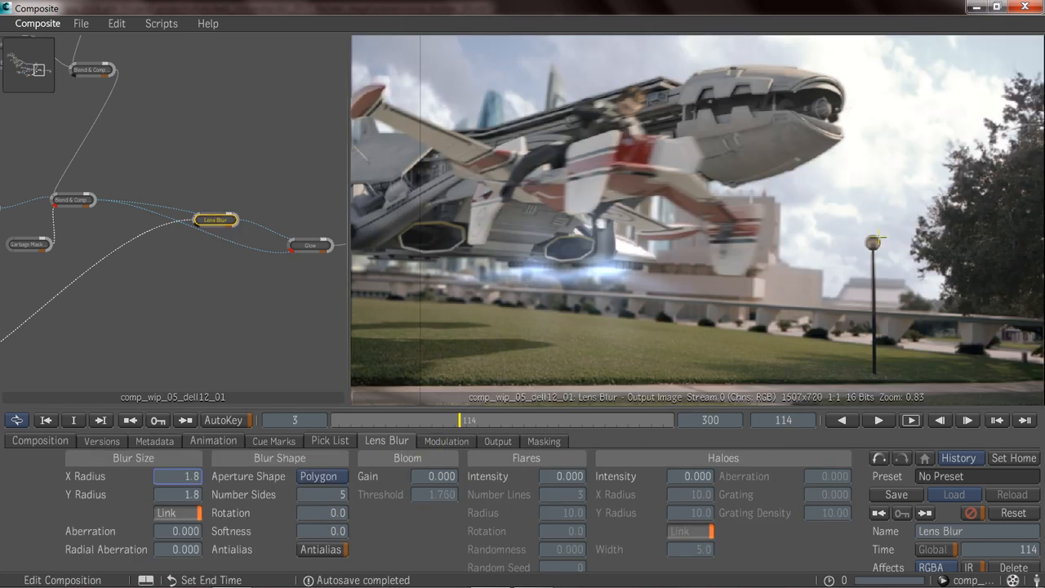
{"action": "middle_click_drag", "start_coordinate": [136, 152], "coordinate": [55, 125]}
{"action": "left_click", "coordinate": [232, 223]}
{"action": "middle_click_drag", "start_coordinate": [165, 266], "coordinate": [62, 273]}
{"action": "left_click", "coordinate": [244, 222]}
{"action": "middle_click_drag", "start_coordinate": [247, 277], "coordinate": [86, 288]}
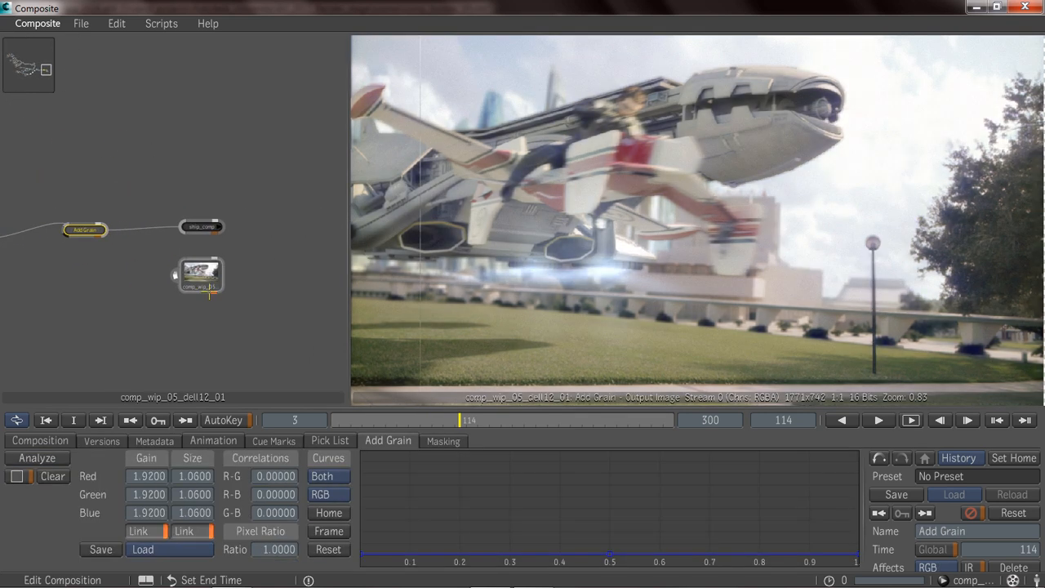
View the rendered ship_comp JPEG sequence and look over the whole composition's node graph.
{"action": "left_click", "coordinate": [208, 277]}
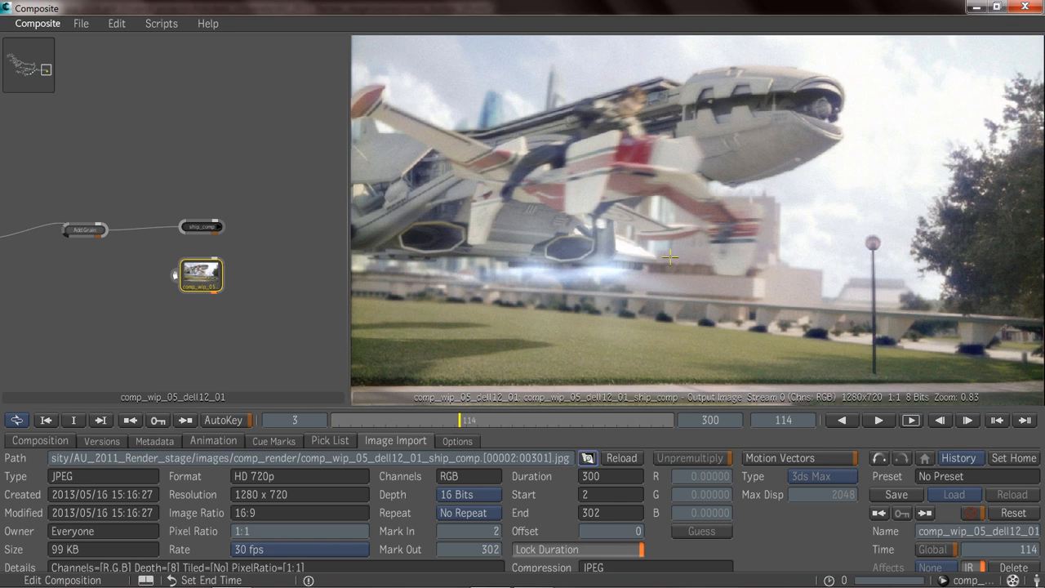
{"action": "middle_click_drag", "start_coordinate": [273, 255], "coordinate": [59, 263], "text": "ctrl"}
{"action": "middle_click_drag", "start_coordinate": [85, 264], "coordinate": [272, 257]}
{"action": "middle_click_drag", "start_coordinate": [73, 299], "coordinate": [163, 265]}
{"action": "middle_click_drag", "start_coordinate": [250, 275], "coordinate": [152, 270]}
{"action": "middle_click_drag", "start_coordinate": [215, 265], "coordinate": [233, 318]}
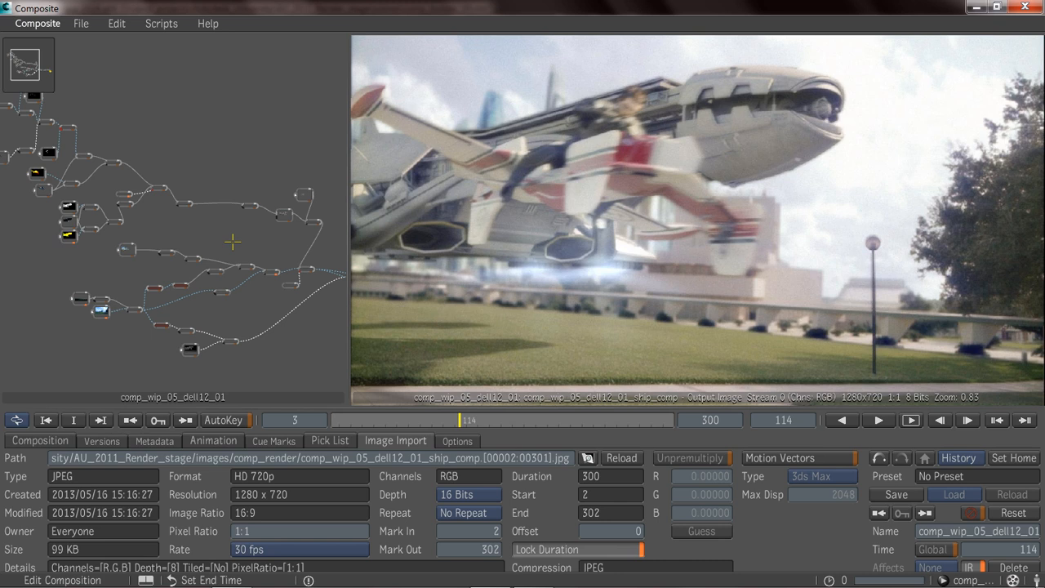